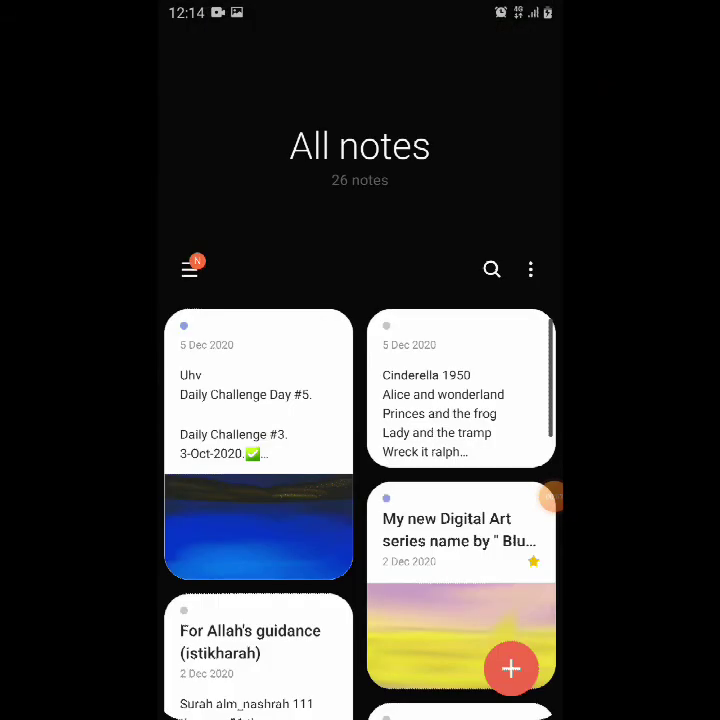
Open the Digital Art note in edit mode and bring up its drawing canvas.
{"action": "left_click", "coordinate": [258, 520]}
{"action": "scroll", "coordinate": [360, 450], "scroll_direction": "down", "scroll_amount": 5}
{"action": "scroll", "coordinate": [360, 450], "scroll_direction": "up", "scroll_amount": 5}
{"action": "left_click", "coordinate": [396, 51]}
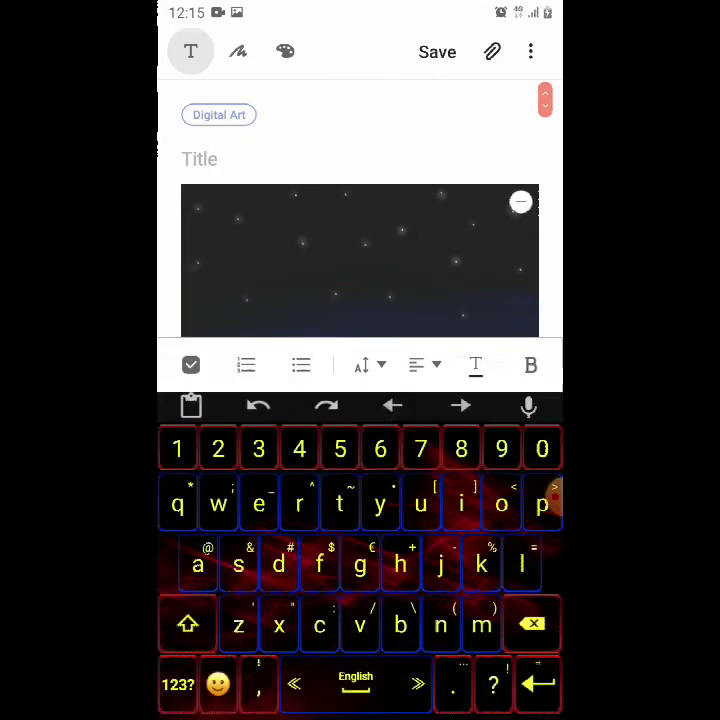
{"action": "left_click", "coordinate": [285, 51]}
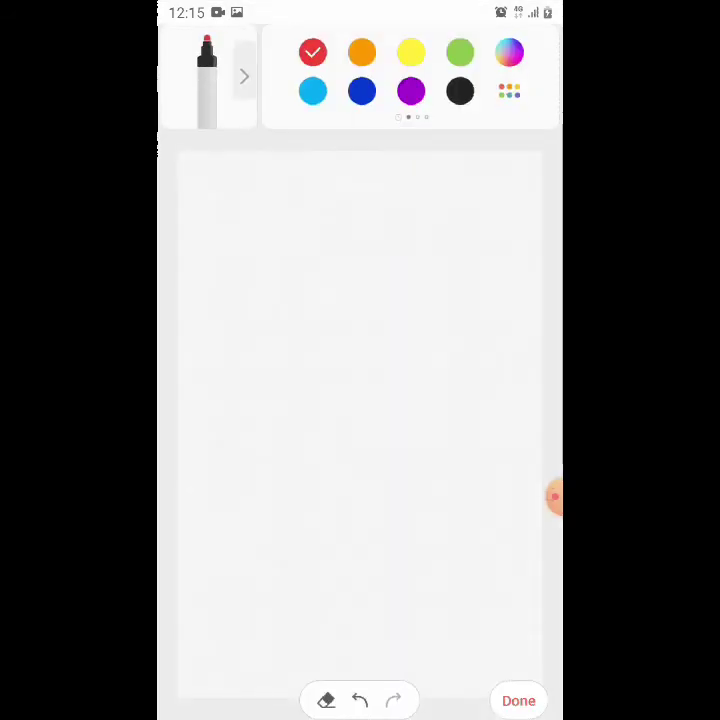
Switch to the brush pen and make it much larger.
{"action": "left_click", "coordinate": [206, 80]}
{"action": "left_click", "coordinate": [244, 100]}
{"action": "left_click_drag", "start_coordinate": [219, 273], "coordinate": [339, 273]}
{"action": "left_click", "coordinate": [400, 450]}
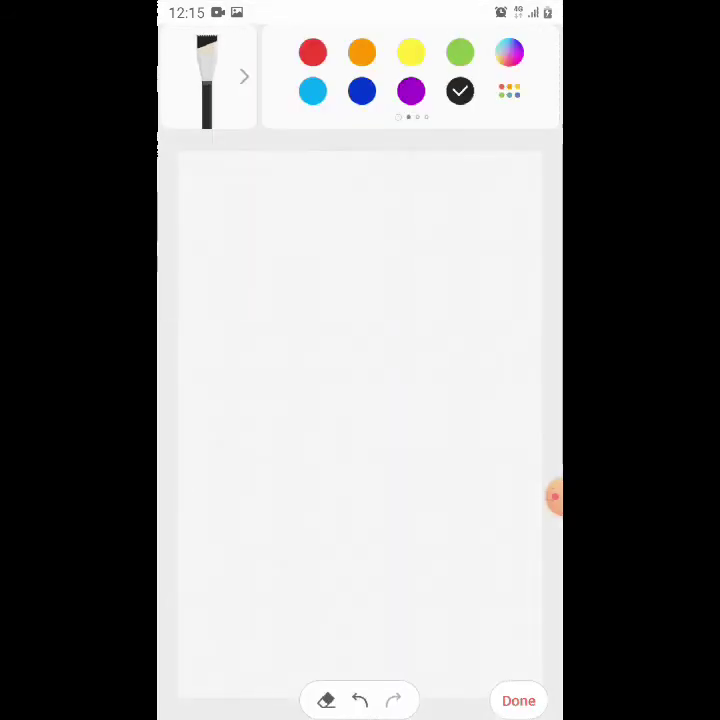
Paint the top of the canvas deep purple, arching down the right and left sides.
{"action": "left_click", "coordinate": [509, 91]}
{"action": "left_click", "coordinate": [480, 252]}
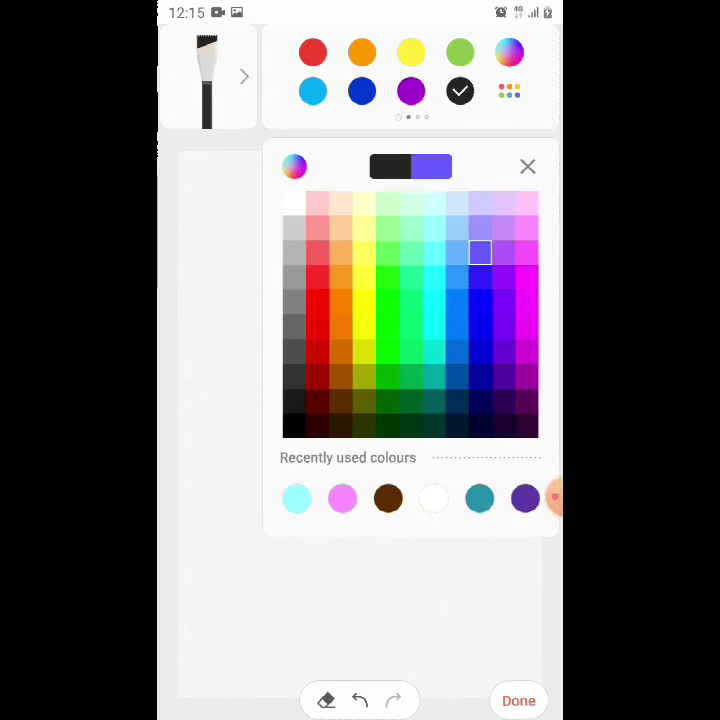
{"action": "left_click", "coordinate": [503, 276]}
{"action": "left_click", "coordinate": [503, 302]}
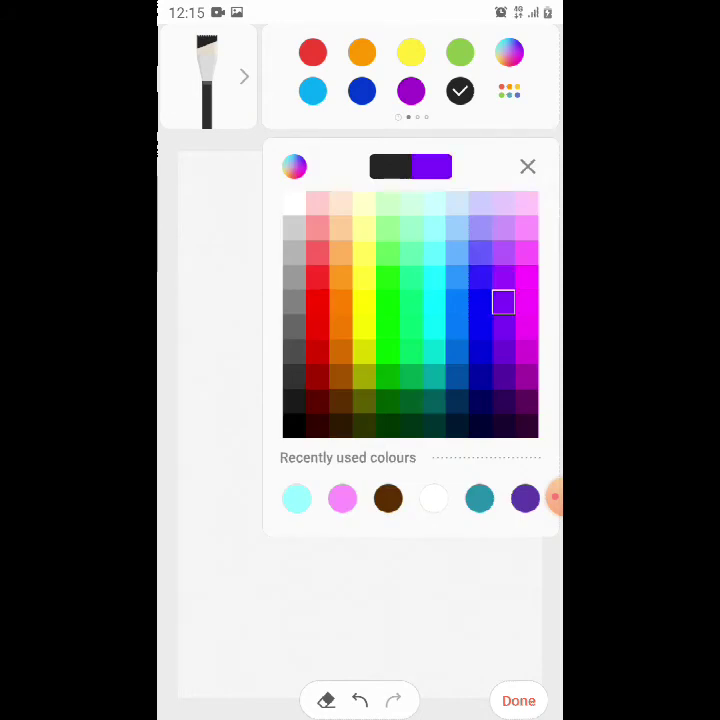
{"action": "left_click", "coordinate": [200, 175]}
{"action": "mouse_move", "coordinate": [190, 200]}
{"action": "left_mouse_down"}
{"action": "mouse_move", "coordinate": [300, 210]}
{"action": "mouse_move", "coordinate": [535, 180]}
{"action": "left_mouse_up"}
{"action": "mouse_move", "coordinate": [480, 210]}
{"action": "left_mouse_down"}
{"action": "mouse_move", "coordinate": [535, 255]}
{"action": "mouse_move", "coordinate": [530, 280]}
{"action": "left_mouse_up"}
{"action": "left_click_drag", "start_coordinate": [470, 230], "coordinate": [535, 320]}
{"action": "left_click_drag", "start_coordinate": [430, 245], "coordinate": [190, 315]}
Paint a large black mass in the centre, edge it with purple, and add a blue sky stroke.
{"action": "left_click", "coordinate": [460, 91]}
{"action": "mouse_move", "coordinate": [310, 330]}
{"action": "left_mouse_down"}
{"action": "mouse_move", "coordinate": [420, 320]}
{"action": "mouse_move", "coordinate": [290, 380]}
{"action": "mouse_move", "coordinate": [440, 400]}
{"action": "left_mouse_up"}
{"action": "mouse_move", "coordinate": [275, 300]}
{"action": "left_mouse_down"}
{"action": "mouse_move", "coordinate": [210, 330]}
{"action": "mouse_move", "coordinate": [200, 250]}
{"action": "mouse_move", "coordinate": [420, 260]}
{"action": "mouse_move", "coordinate": [480, 350]}
{"action": "left_mouse_up"}
{"action": "mouse_move", "coordinate": [530, 370]}
{"action": "left_mouse_down"}
{"action": "mouse_move", "coordinate": [430, 420]}
{"action": "mouse_move", "coordinate": [290, 460]}
{"action": "mouse_move", "coordinate": [190, 470]}
{"action": "left_mouse_up"}
{"action": "left_click_drag", "start_coordinate": [470, 340], "coordinate": [330, 400]}
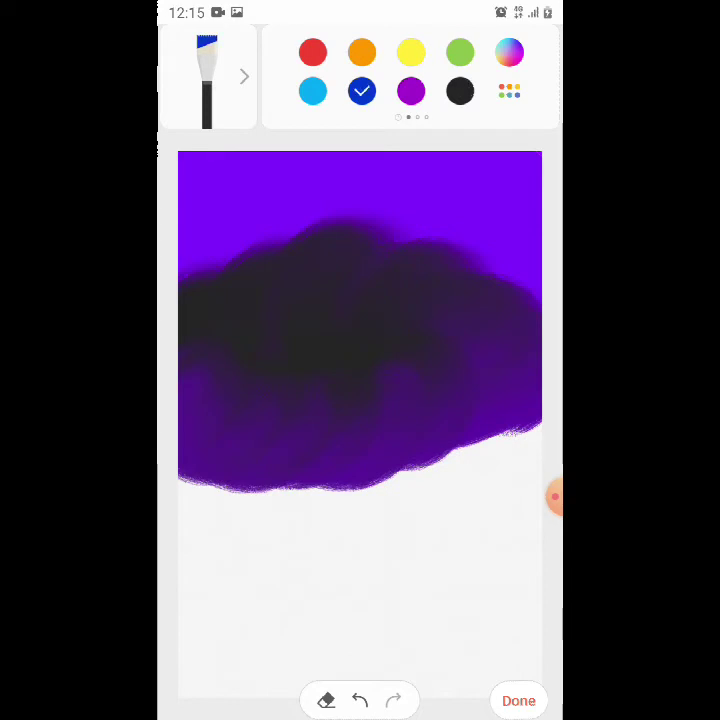
{"action": "left_click_drag", "start_coordinate": [210, 190], "coordinate": [405, 162]}
{"action": "left_click", "coordinate": [362, 91]}
Lighten the top and top-right of the sky with magenta.
{"action": "left_click", "coordinate": [526, 272]}
{"action": "mouse_move", "coordinate": [190, 170]}
{"action": "left_mouse_down"}
{"action": "mouse_move", "coordinate": [260, 200]}
{"action": "mouse_move", "coordinate": [470, 200]}
{"action": "mouse_move", "coordinate": [220, 210]}
{"action": "left_mouse_up"}
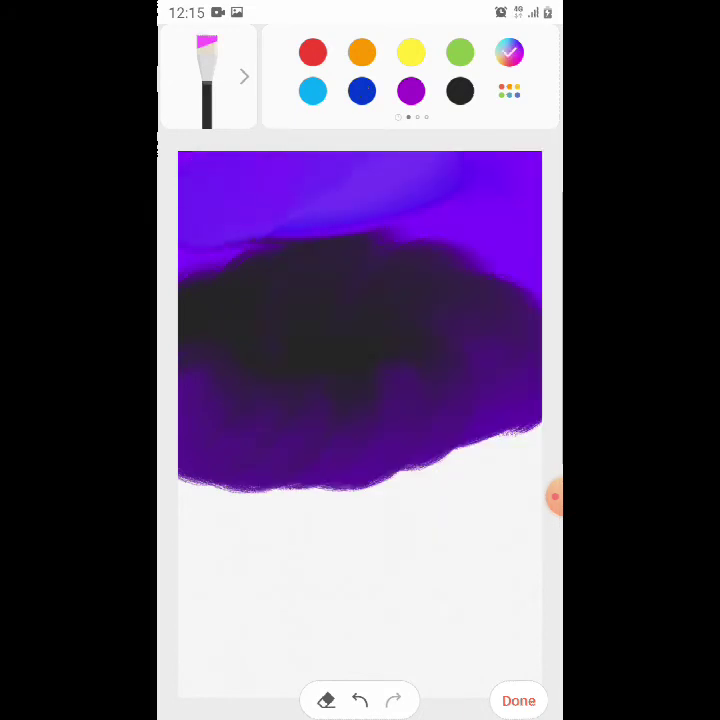
{"action": "mouse_move", "coordinate": [525, 170]}
{"action": "left_mouse_down"}
{"action": "mouse_move", "coordinate": [505, 195]}
{"action": "mouse_move", "coordinate": [470, 205]}
{"action": "mouse_move", "coordinate": [520, 280]}
{"action": "left_mouse_up"}
{"action": "mouse_move", "coordinate": [440, 185]}
{"action": "left_mouse_down"}
{"action": "mouse_move", "coordinate": [360, 180]}
{"action": "mouse_move", "coordinate": [260, 195]}
{"action": "mouse_move", "coordinate": [200, 215]}
{"action": "mouse_move", "coordinate": [180, 245]}
{"action": "left_mouse_up"}
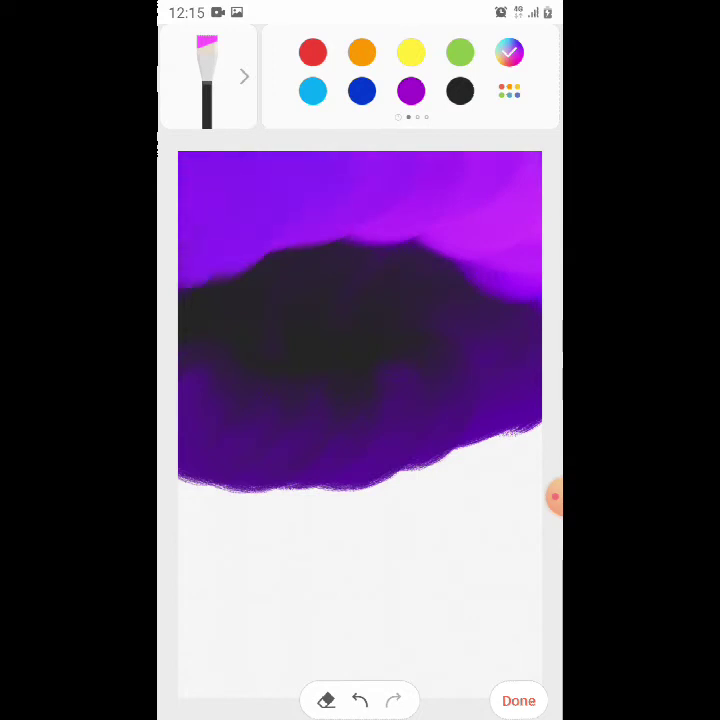
Paint cyan and blue water bands below the dark mass down to the canvas bottom.
{"action": "left_click", "coordinate": [509, 52]}
{"action": "left_click", "coordinate": [476, 228]}
{"action": "left_click", "coordinate": [527, 166]}
{"action": "mouse_move", "coordinate": [200, 510]}
{"action": "left_mouse_down"}
{"action": "mouse_move", "coordinate": [230, 520]}
{"action": "mouse_move", "coordinate": [220, 530]}
{"action": "mouse_move", "coordinate": [480, 460]}
{"action": "mouse_move", "coordinate": [530, 425]}
{"action": "mouse_move", "coordinate": [525, 405]}
{"action": "left_mouse_up"}
{"action": "mouse_move", "coordinate": [470, 420]}
{"action": "left_mouse_down"}
{"action": "mouse_move", "coordinate": [220, 460]}
{"action": "mouse_move", "coordinate": [200, 470]}
{"action": "mouse_move", "coordinate": [320, 450]}
{"action": "mouse_move", "coordinate": [470, 470]}
{"action": "mouse_move", "coordinate": [250, 510]}
{"action": "mouse_move", "coordinate": [200, 560]}
{"action": "mouse_move", "coordinate": [240, 480]}
{"action": "mouse_move", "coordinate": [205, 520]}
{"action": "mouse_move", "coordinate": [285, 505]}
{"action": "mouse_move", "coordinate": [210, 470]}
{"action": "mouse_move", "coordinate": [480, 460]}
{"action": "mouse_move", "coordinate": [440, 440]}
{"action": "left_mouse_up"}
{"action": "left_click_drag", "start_coordinate": [480, 520], "coordinate": [320, 540]}
{"action": "left_click_drag", "start_coordinate": [195, 600], "coordinate": [530, 595]}
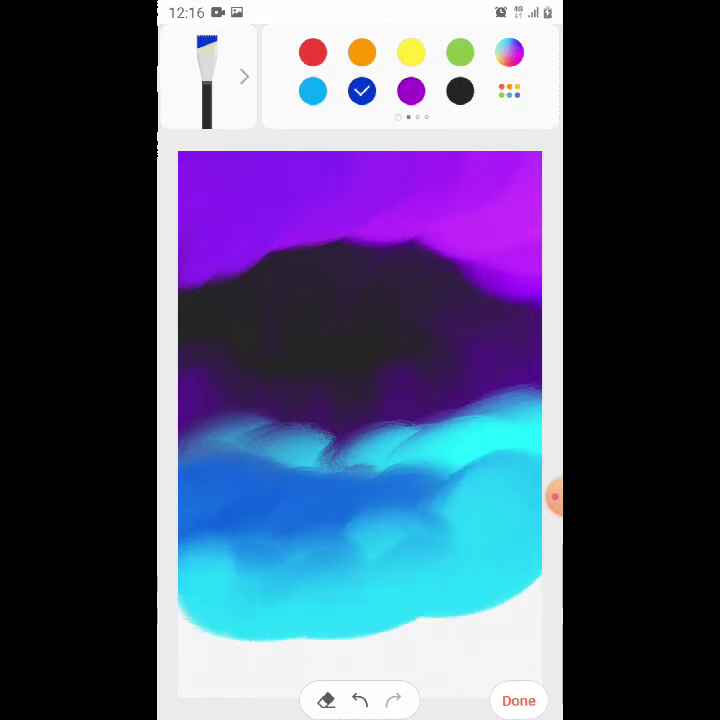
Paint a white band along the bottom of the canvas.
{"action": "left_click", "coordinate": [244, 76]}
{"action": "left_click", "coordinate": [529, 76]}
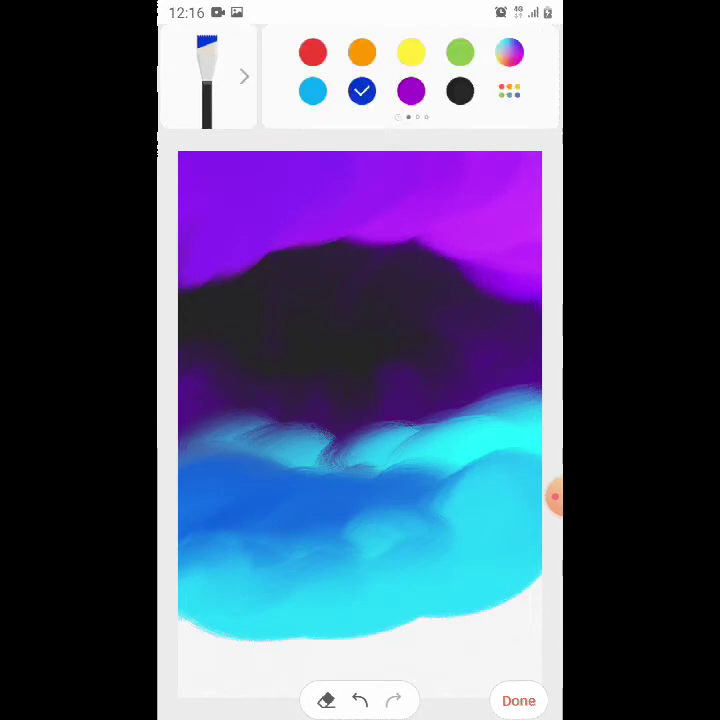
{"action": "left_click", "coordinate": [509, 51]}
{"action": "left_click", "coordinate": [293, 203]}
{"action": "mouse_move", "coordinate": [190, 615]}
{"action": "left_mouse_down"}
{"action": "mouse_move", "coordinate": [530, 600]}
{"action": "mouse_move", "coordinate": [190, 640]}
{"action": "mouse_move", "coordinate": [530, 655]}
{"action": "left_mouse_up"}
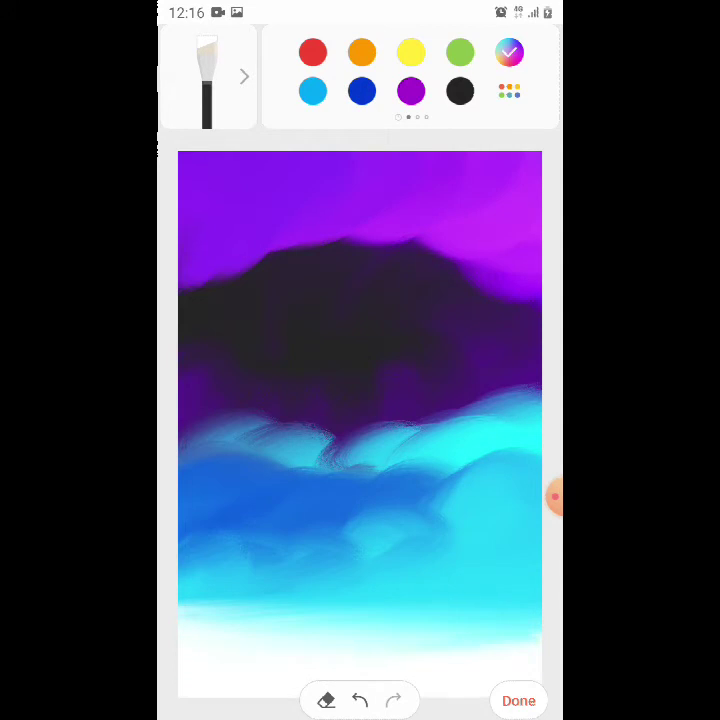
Blend the cyan water down into the white bottom band.
{"action": "left_click_drag", "start_coordinate": [190, 600], "coordinate": [530, 600]}
{"action": "mouse_move", "coordinate": [190, 530]}
{"action": "left_mouse_down"}
{"action": "mouse_move", "coordinate": [480, 545]}
{"action": "mouse_move", "coordinate": [185, 565]}
{"action": "mouse_move", "coordinate": [450, 580]}
{"action": "left_mouse_up"}
{"action": "left_click_drag", "start_coordinate": [360, 585], "coordinate": [170, 592]}
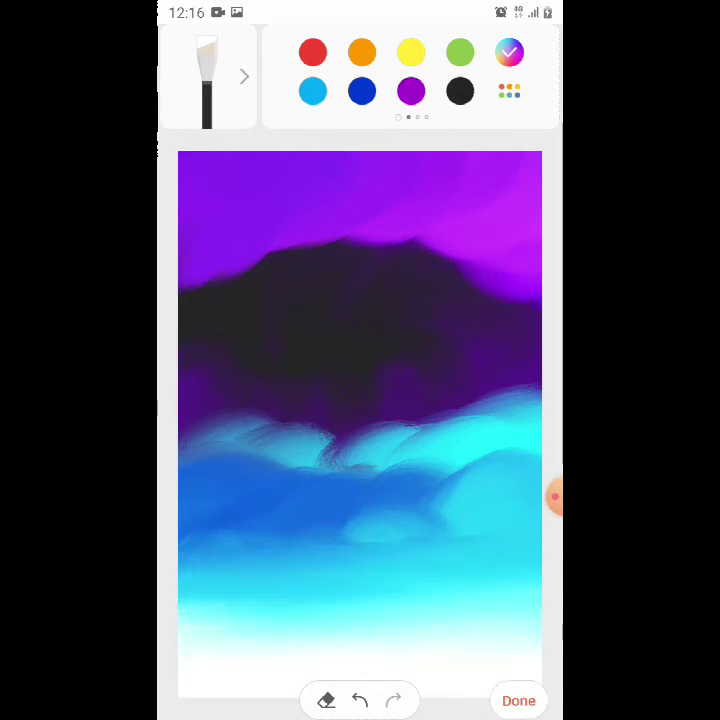
Use the flat brush to stroke purple over the top of the dark mass.
{"action": "left_click", "coordinate": [244, 76]}
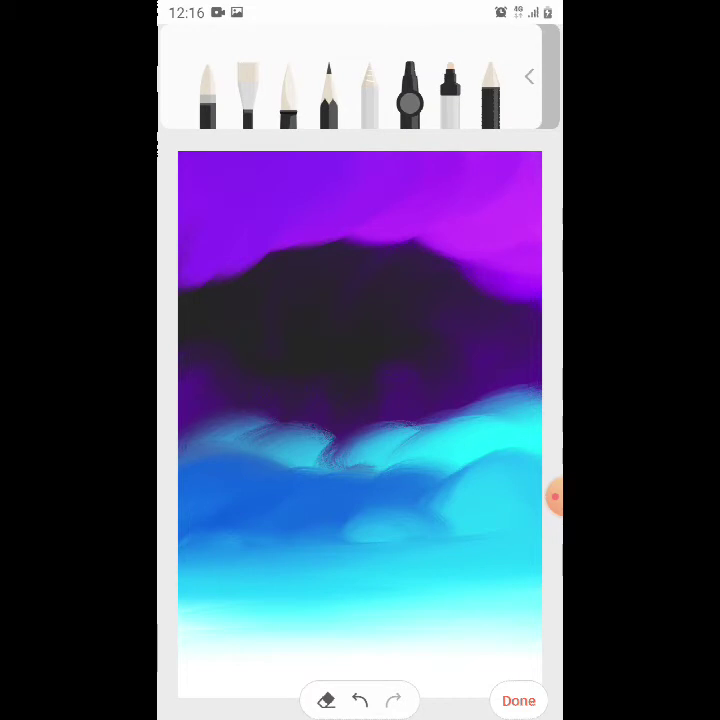
{"action": "left_click", "coordinate": [410, 95]}
{"action": "left_click", "coordinate": [247, 95]}
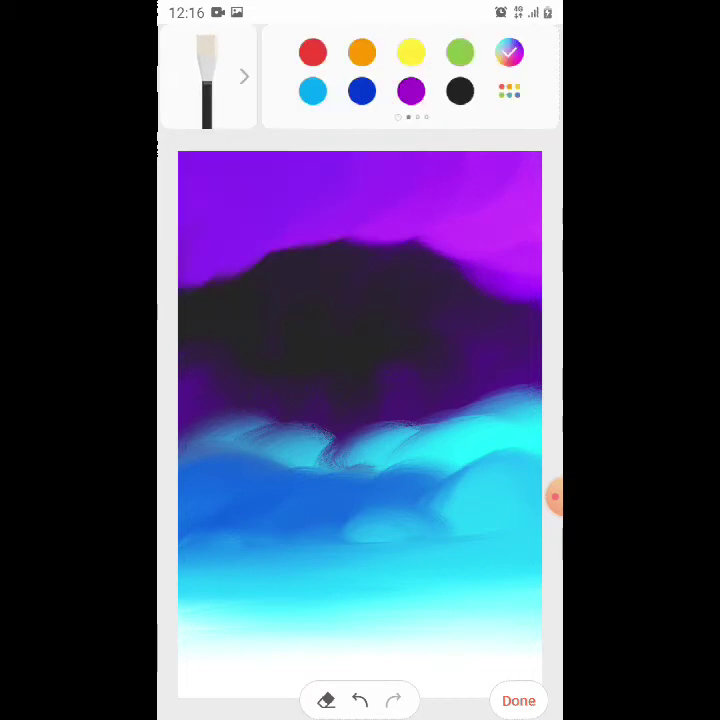
{"action": "mouse_move", "coordinate": [205, 298]}
{"action": "left_mouse_down"}
{"action": "mouse_move", "coordinate": [240, 268]}
{"action": "mouse_move", "coordinate": [262, 232]}
{"action": "mouse_move", "coordinate": [305, 225]}
{"action": "mouse_move", "coordinate": [360, 228]}
{"action": "mouse_move", "coordinate": [535, 298]}
{"action": "left_mouse_up"}
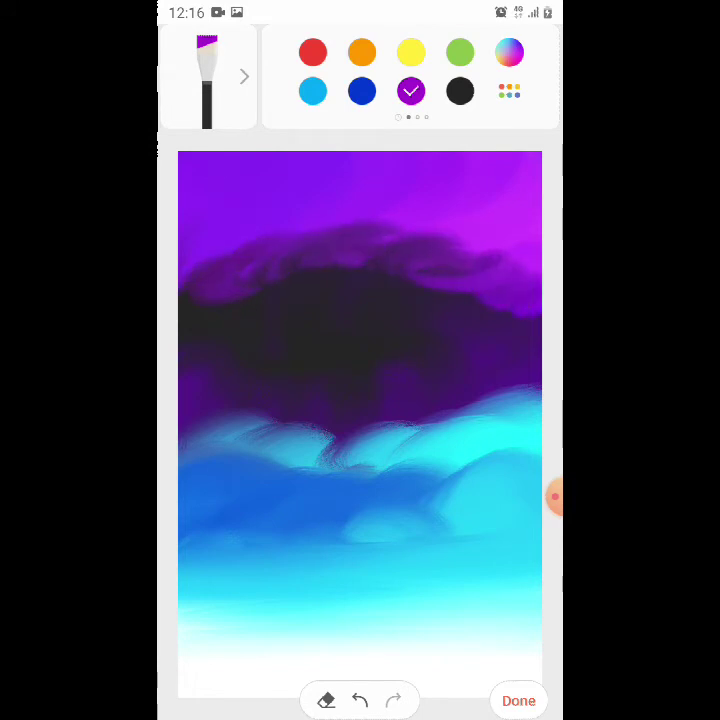
{"action": "left_click", "coordinate": [244, 76]}
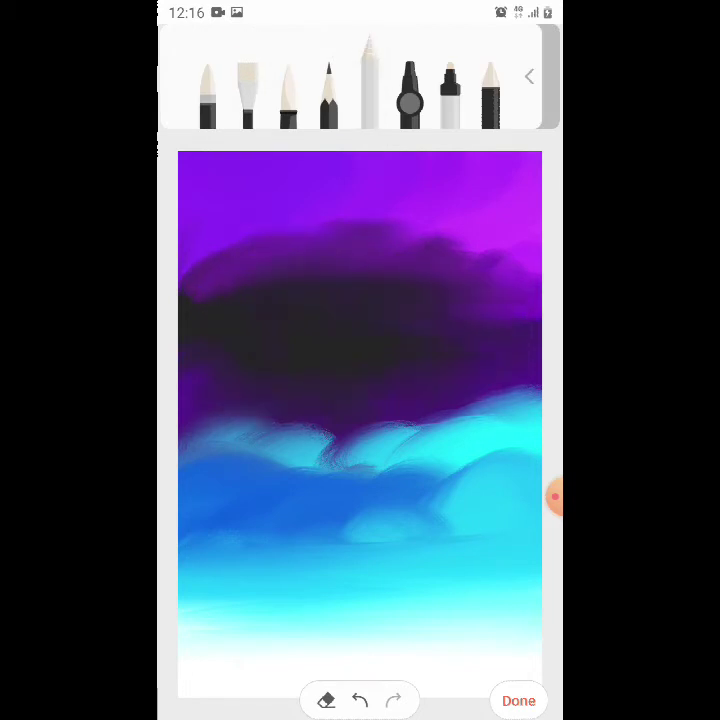
Smudge the blue and cyan water bands into smooth horizontal streaks.
{"action": "mouse_move", "coordinate": [430, 440]}
{"action": "left_mouse_down"}
{"action": "mouse_move", "coordinate": [310, 450]}
{"action": "mouse_move", "coordinate": [200, 445]}
{"action": "left_mouse_up"}
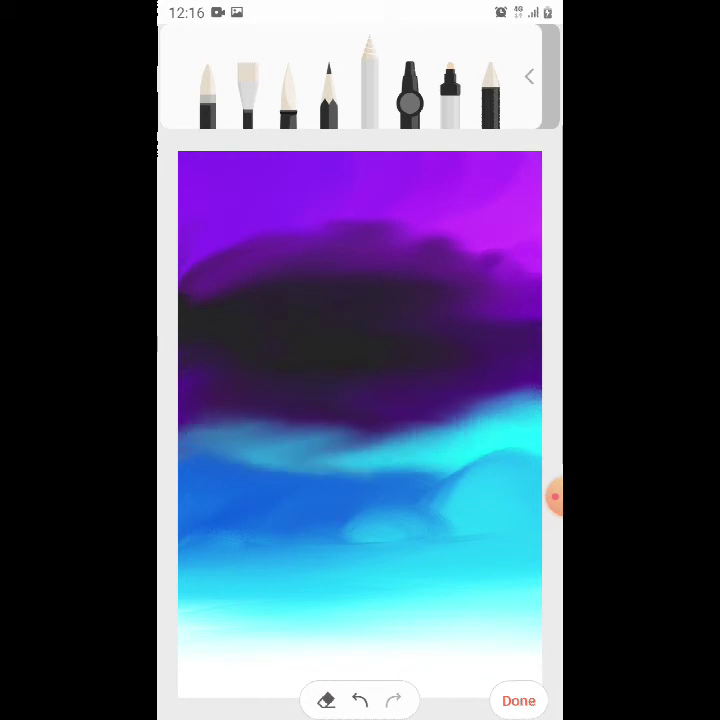
{"action": "left_click_drag", "start_coordinate": [530, 455], "coordinate": [320, 460]}
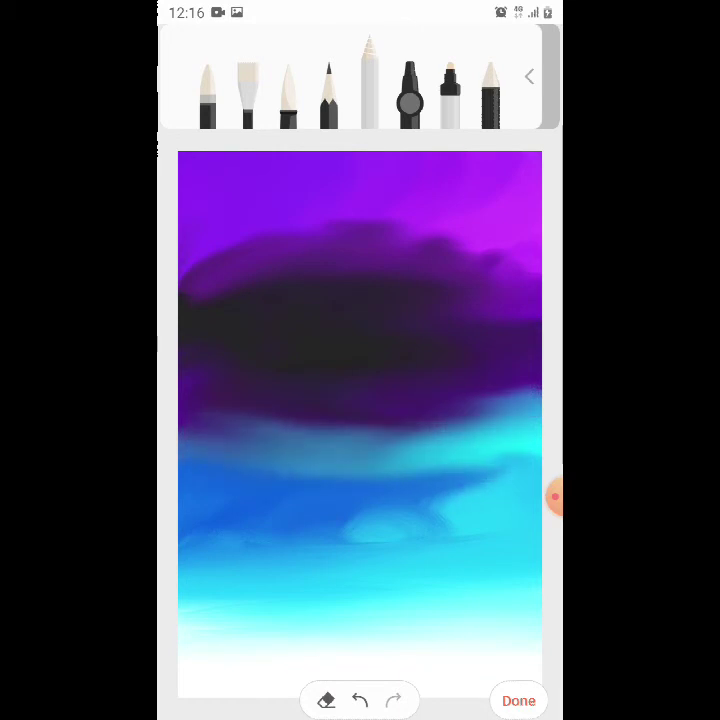
{"action": "left_click_drag", "start_coordinate": [500, 410], "coordinate": [340, 400]}
{"action": "left_click_drag", "start_coordinate": [460, 470], "coordinate": [330, 475]}
{"action": "left_click_drag", "start_coordinate": [420, 515], "coordinate": [190, 510]}
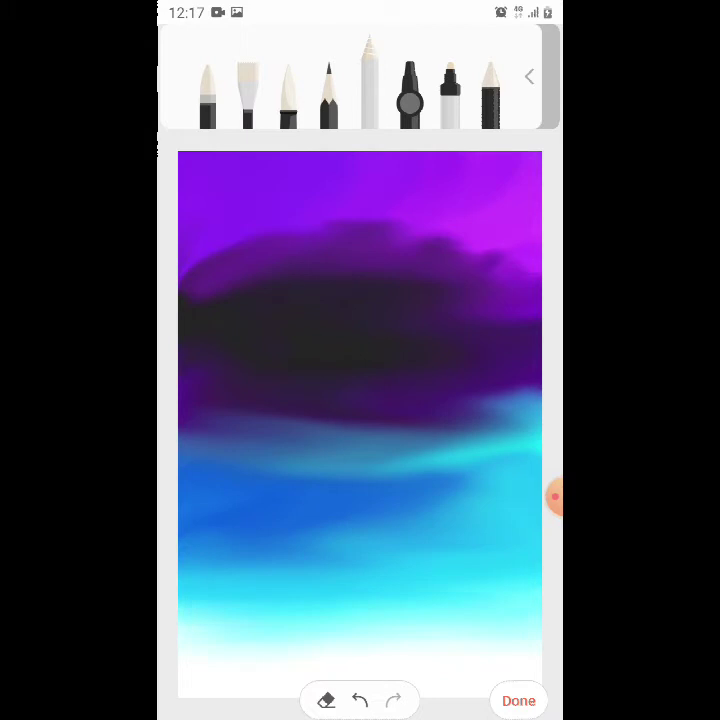
{"action": "left_click_drag", "start_coordinate": [535, 430], "coordinate": [440, 455]}
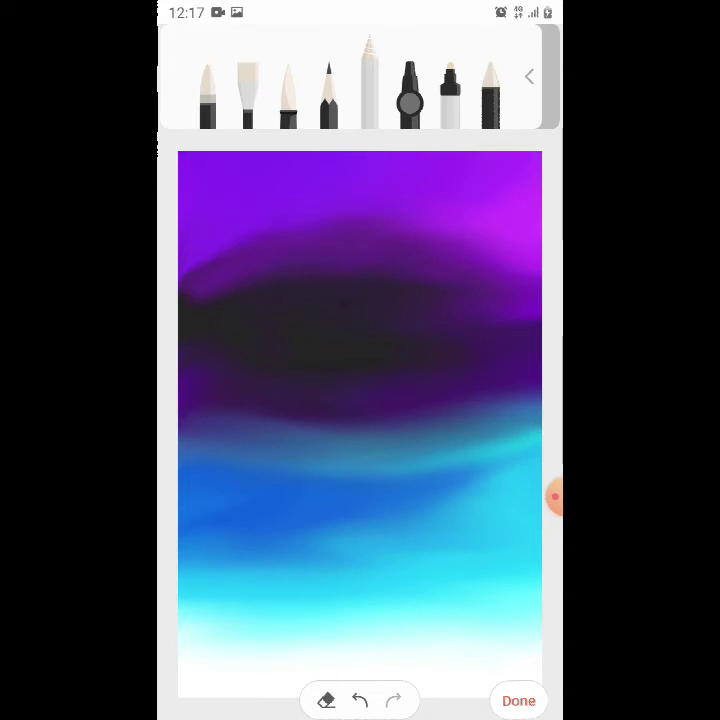
{"action": "left_click_drag", "start_coordinate": [182, 270], "coordinate": [230, 250]}
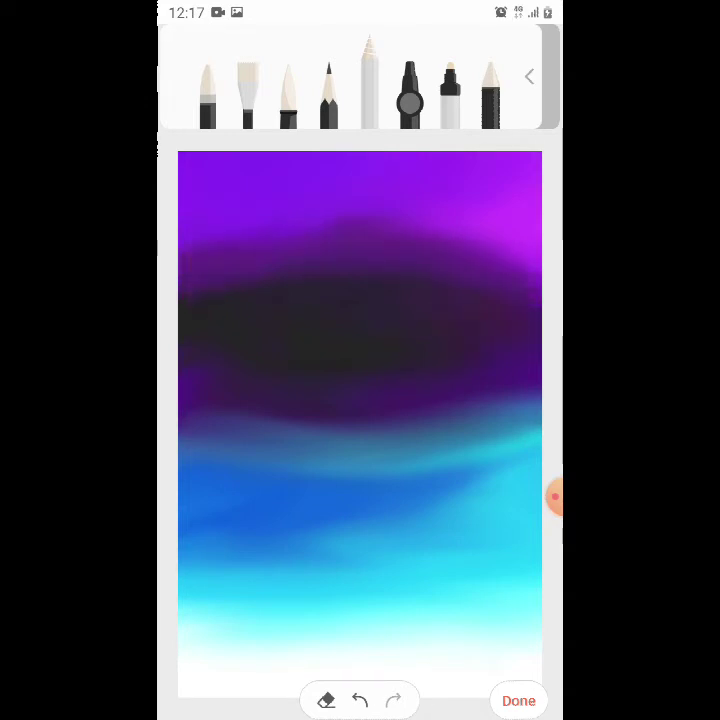
Extend the dark purple band on the right edge with the flat brush, covering the teal streak.
{"action": "left_click", "coordinate": [248, 95]}
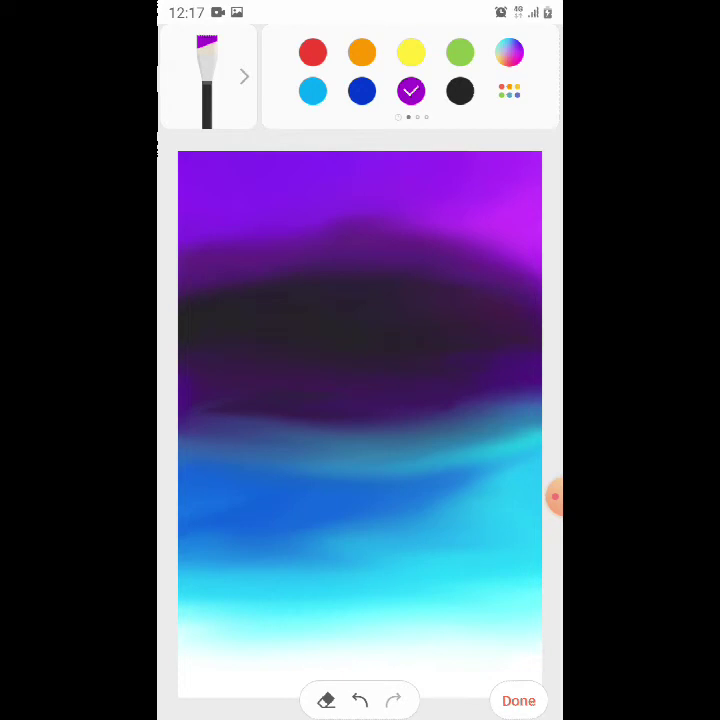
{"action": "left_click_drag", "start_coordinate": [472, 414], "coordinate": [540, 405]}
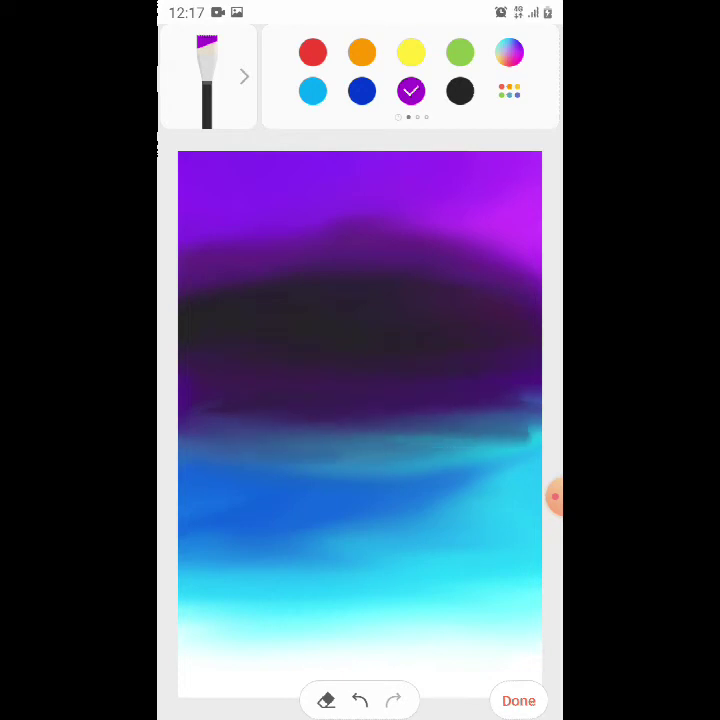
{"action": "left_click", "coordinate": [207, 80]}
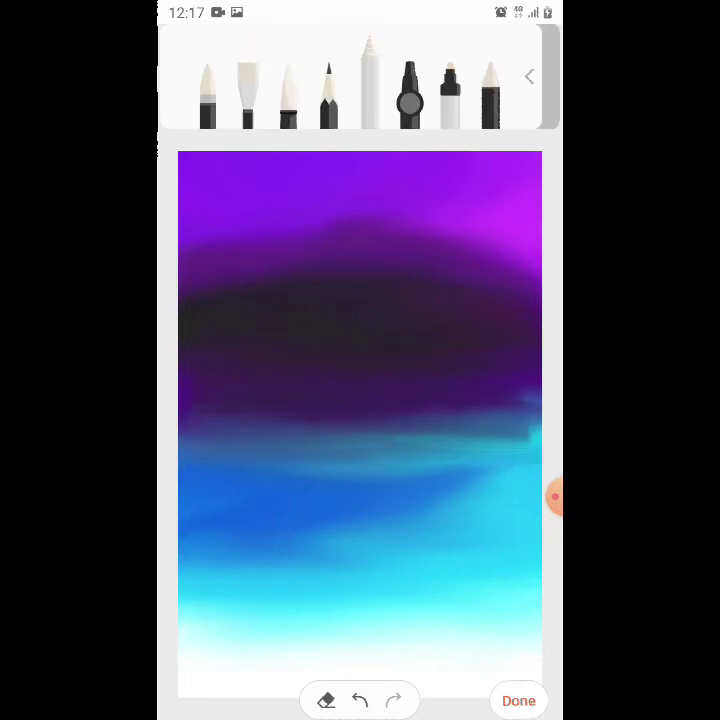
{"action": "left_click_drag", "start_coordinate": [468, 425], "coordinate": [540, 432]}
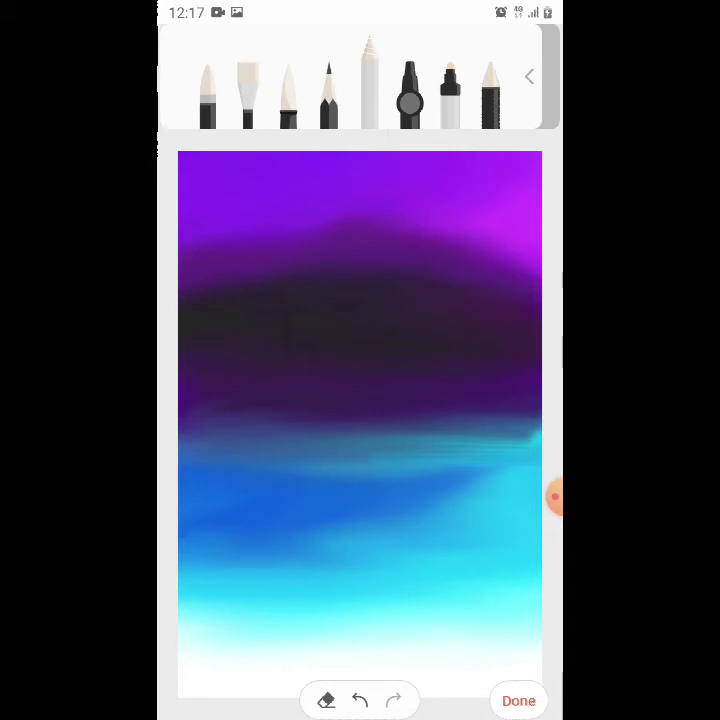
{"action": "left_click_drag", "start_coordinate": [400, 435], "coordinate": [540, 438]}
Switch to the thin pen, set it to white and thicken it to size 51.
{"action": "left_click", "coordinate": [247, 95]}
{"action": "left_click", "coordinate": [247, 80]}
{"action": "left_click", "coordinate": [288, 95]}
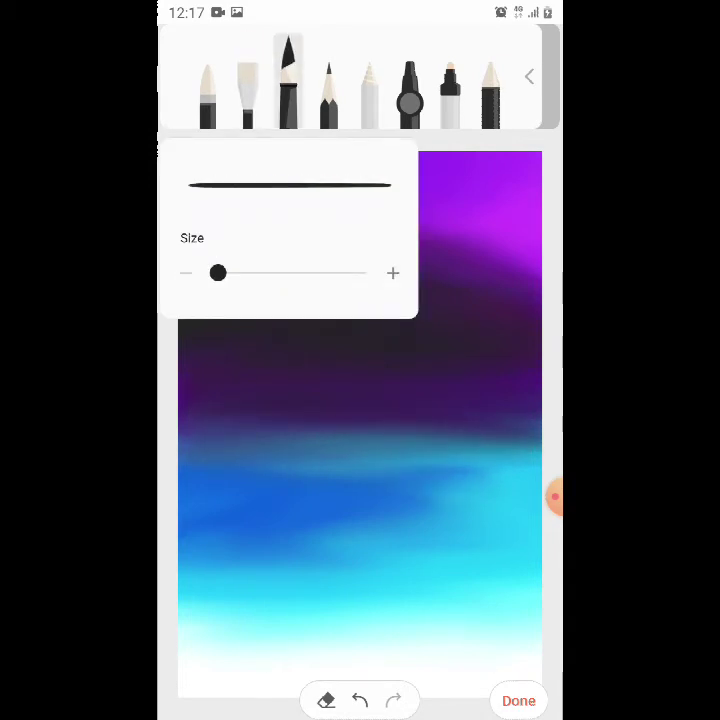
{"action": "left_click", "coordinate": [529, 77]}
{"action": "left_click", "coordinate": [509, 91]}
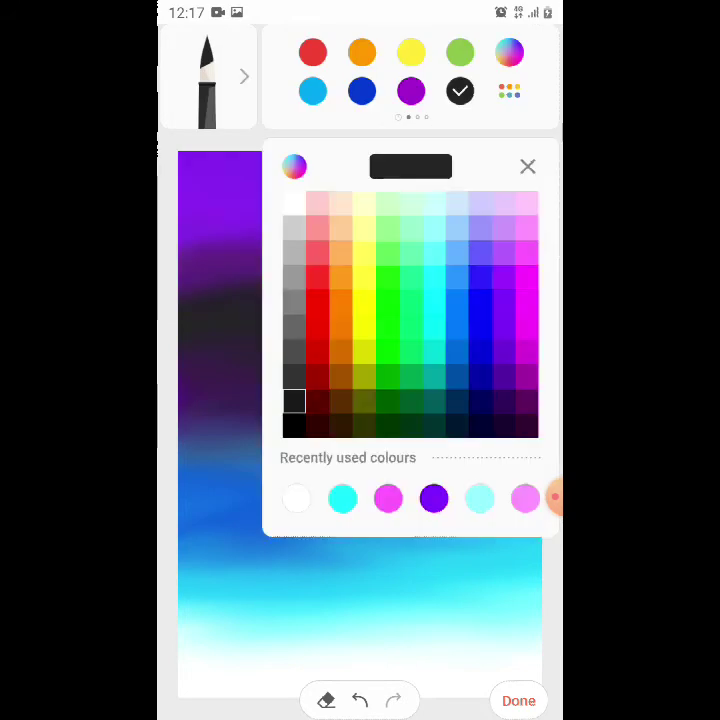
{"action": "left_click", "coordinate": [296, 498]}
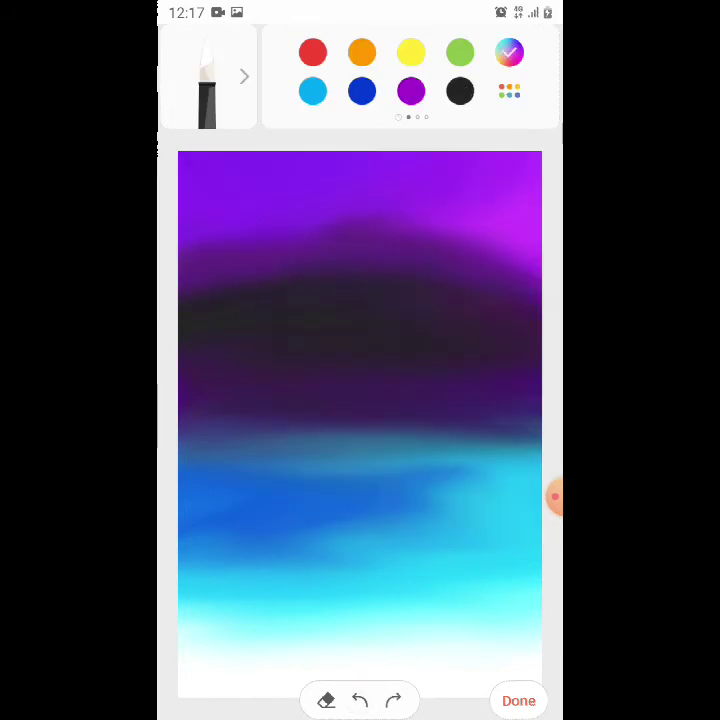
{"action": "left_click", "coordinate": [205, 80]}
{"action": "mouse_move", "coordinate": [218, 272]}
{"action": "left_mouse_down"}
{"action": "mouse_move", "coordinate": [329, 272]}
{"action": "mouse_move", "coordinate": [290, 272]}
{"action": "left_mouse_up"}
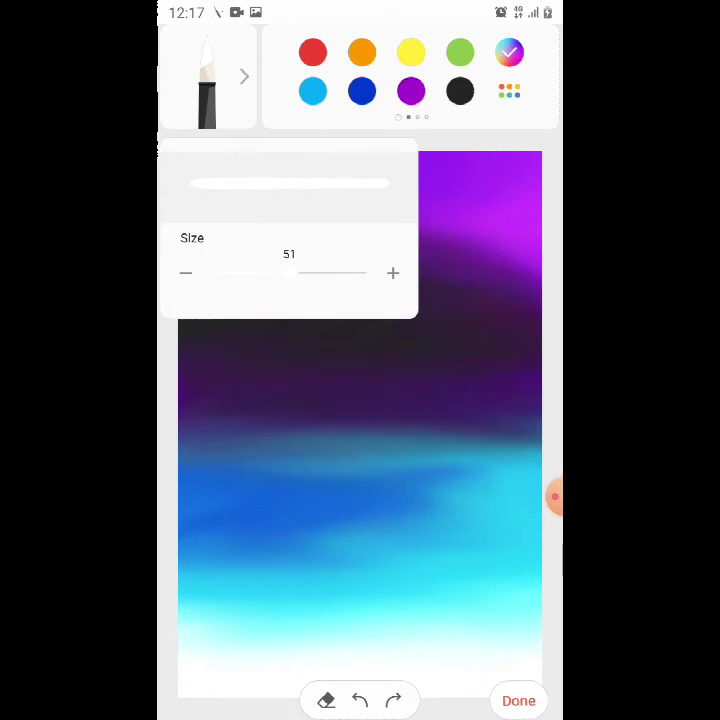
{"action": "left_click", "coordinate": [243, 76]}
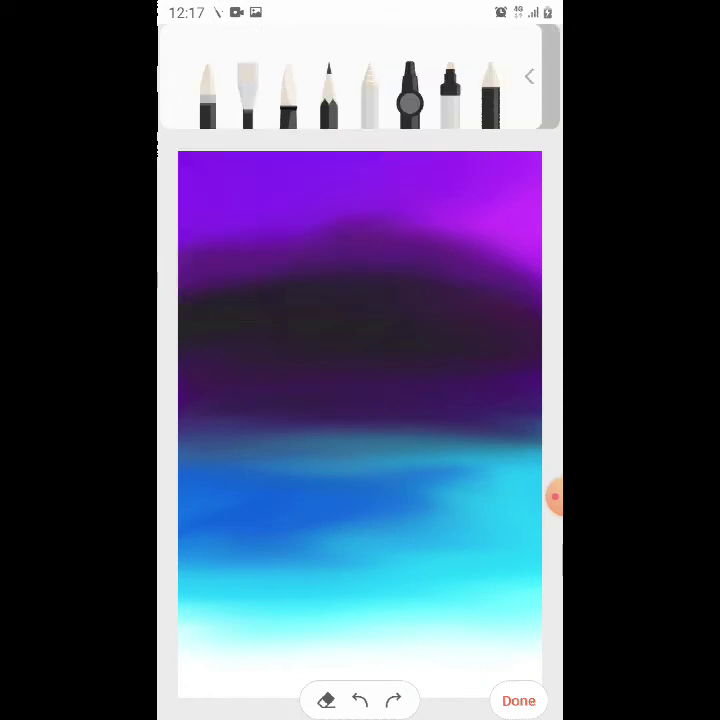
Return to the flat brush at size 10 and choose pale cyan paint.
{"action": "left_click", "coordinate": [247, 90]}
{"action": "left_click", "coordinate": [247, 90]}
{"action": "mouse_move", "coordinate": [242, 273]}
{"action": "left_mouse_down"}
{"action": "mouse_move", "coordinate": [218, 273]}
{"action": "mouse_move", "coordinate": [229, 273]}
{"action": "left_mouse_up"}
{"action": "left_click", "coordinate": [393, 273]}
{"action": "left_click", "coordinate": [529, 76]}
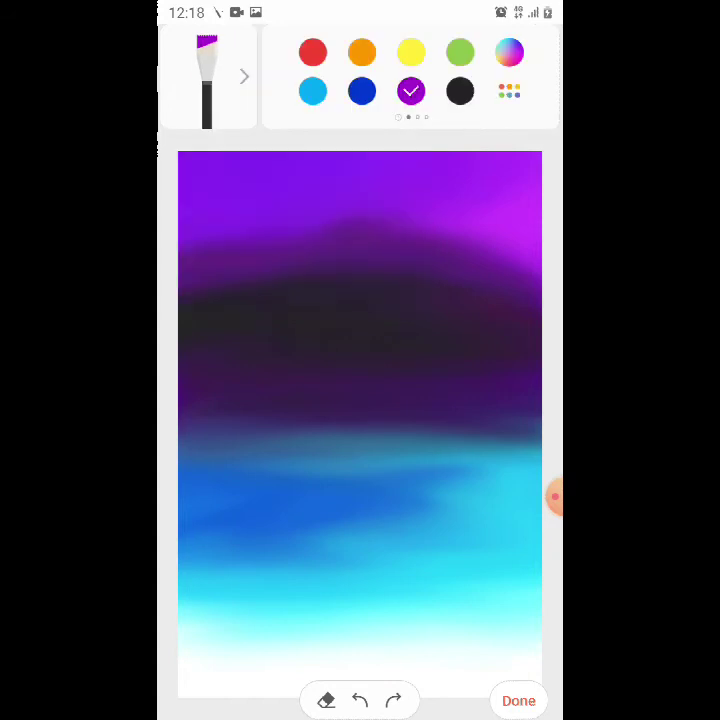
{"action": "left_click", "coordinate": [411, 91]}
{"action": "left_click", "coordinate": [434, 203]}
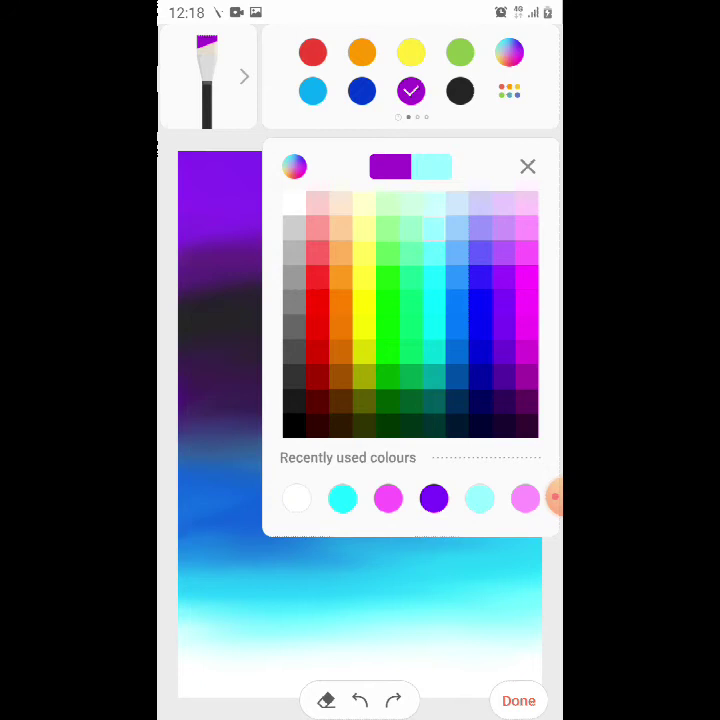
Paint and soften short pale cyan streaks across the blue band and lower water.
{"action": "left_click", "coordinate": [528, 166]}
{"action": "left_click_drag", "start_coordinate": [185, 614], "coordinate": [295, 604]}
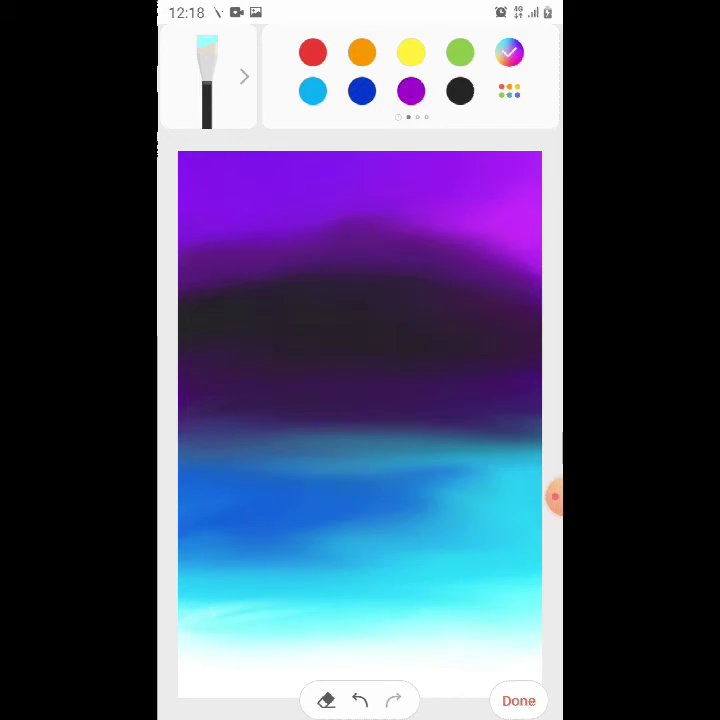
{"action": "left_click_drag", "start_coordinate": [211, 515], "coordinate": [290, 517]}
{"action": "left_click_drag", "start_coordinate": [340, 526], "coordinate": [442, 515]}
{"action": "left_click_drag", "start_coordinate": [462, 528], "coordinate": [506, 518]}
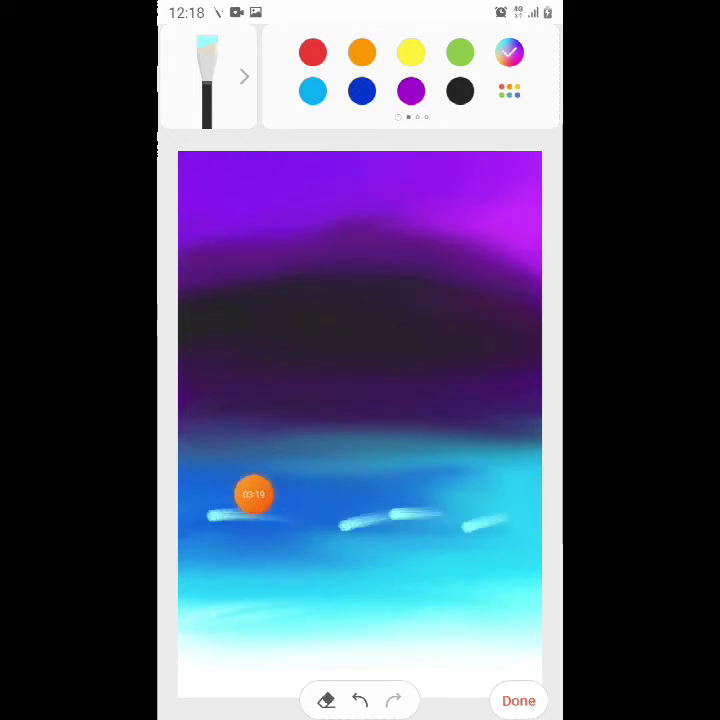
{"action": "mouse_move", "coordinate": [210, 516]}
{"action": "left_mouse_down"}
{"action": "mouse_move", "coordinate": [500, 518]}
{"action": "mouse_move", "coordinate": [210, 516]}
{"action": "left_mouse_up"}
{"action": "left_click_drag", "start_coordinate": [285, 584], "coordinate": [308, 575]}
{"action": "left_click_drag", "start_coordinate": [385, 592], "coordinate": [430, 566]}
{"action": "left_click_drag", "start_coordinate": [432, 655], "coordinate": [470, 615]}
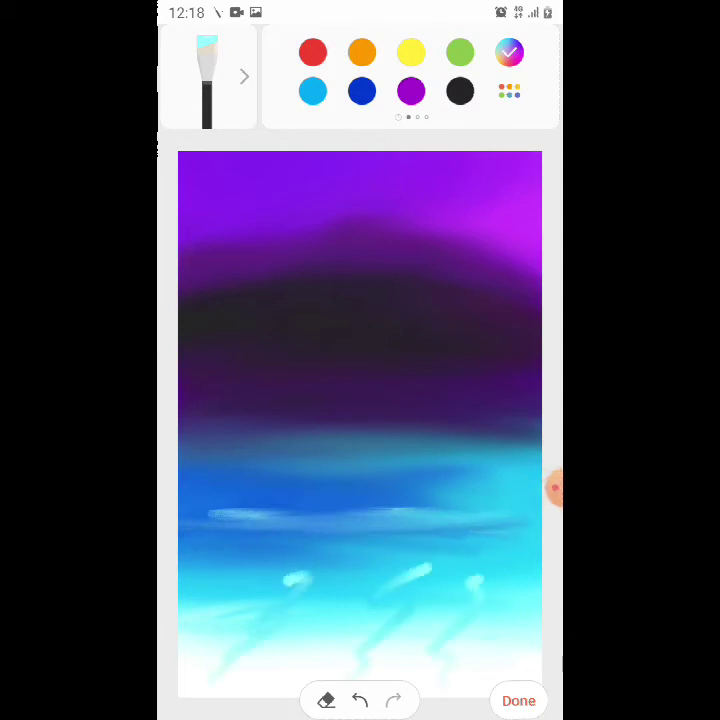
{"action": "left_click_drag", "start_coordinate": [285, 580], "coordinate": [480, 578]}
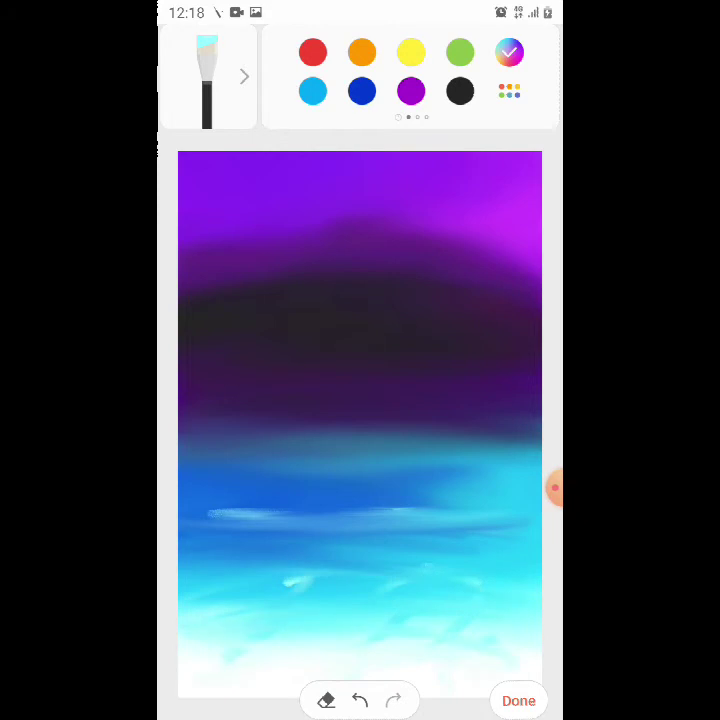
Add white highlight streaks in the lower water.
{"action": "left_click", "coordinate": [509, 91]}
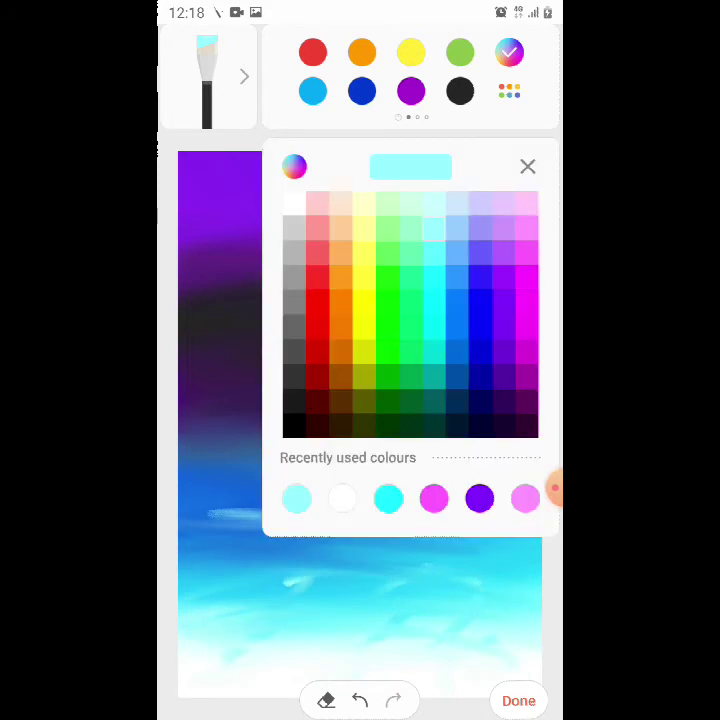
{"action": "left_click", "coordinate": [528, 166]}
{"action": "left_click_drag", "start_coordinate": [182, 579], "coordinate": [248, 567]}
{"action": "mouse_move", "coordinate": [440, 566]}
{"action": "left_mouse_down"}
{"action": "mouse_move", "coordinate": [495, 563]}
{"action": "mouse_move", "coordinate": [342, 566]}
{"action": "left_mouse_up"}
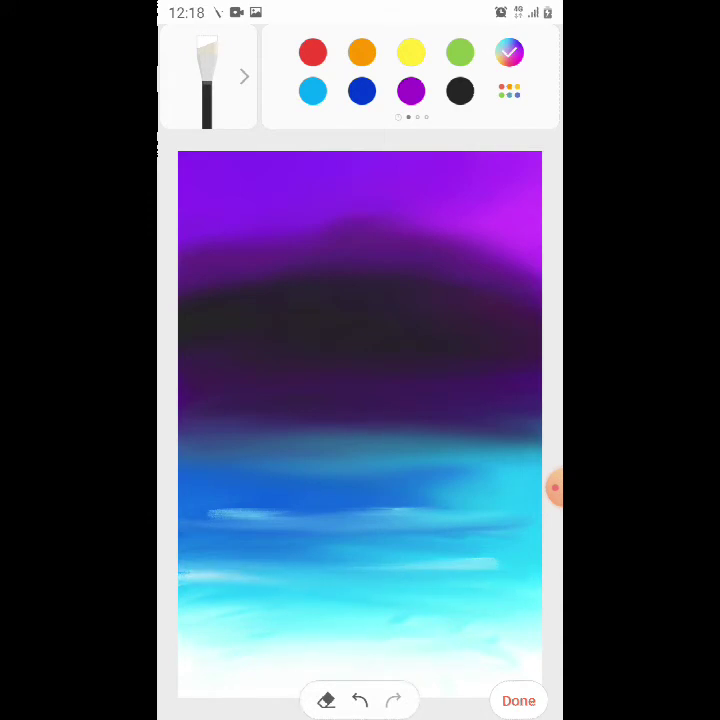
Dab dark blue grass bases on the left and right of the water.
{"action": "left_click_drag", "start_coordinate": [192, 508], "coordinate": [214, 530]}
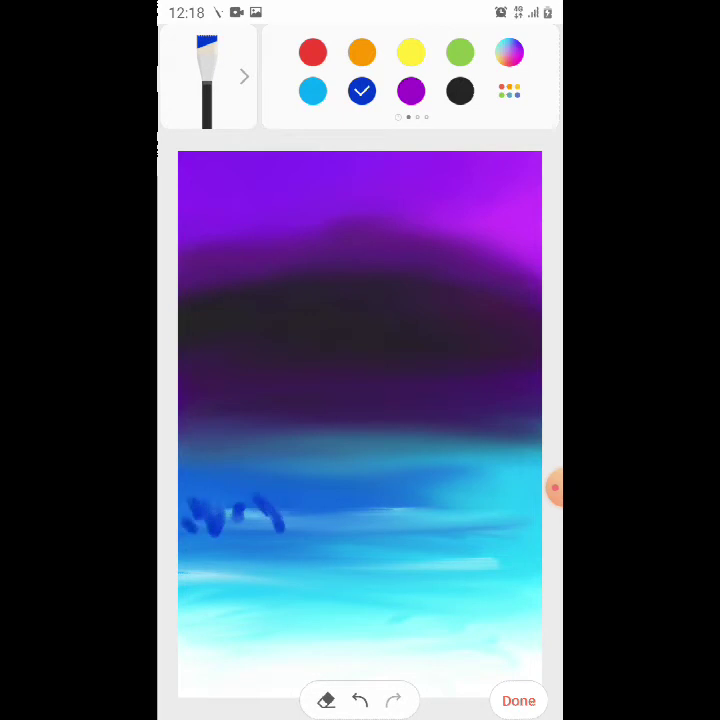
{"action": "left_click_drag", "start_coordinate": [437, 492], "coordinate": [432, 526]}
{"action": "left_click_drag", "start_coordinate": [466, 500], "coordinate": [482, 527]}
{"action": "left_click_drag", "start_coordinate": [528, 505], "coordinate": [518, 527]}
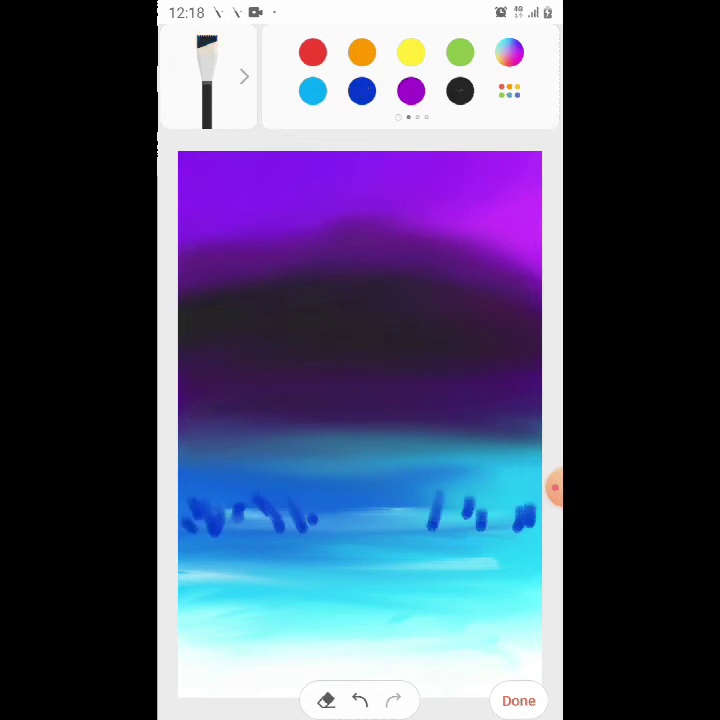
Paint near-black grass strokes over both blue bases.
{"action": "mouse_move", "coordinate": [428, 490]}
{"action": "left_mouse_down"}
{"action": "mouse_move", "coordinate": [438, 528]}
{"action": "mouse_move", "coordinate": [466, 530]}
{"action": "left_mouse_up"}
{"action": "left_click_drag", "start_coordinate": [488, 494], "coordinate": [508, 536]}
{"action": "mouse_move", "coordinate": [470, 495]}
{"action": "left_mouse_down"}
{"action": "mouse_move", "coordinate": [478, 532]}
{"action": "mouse_move", "coordinate": [508, 535]}
{"action": "left_mouse_up"}
{"action": "left_click_drag", "start_coordinate": [268, 480], "coordinate": [295, 528]}
{"action": "left_click_drag", "start_coordinate": [242, 500], "coordinate": [262, 528]}
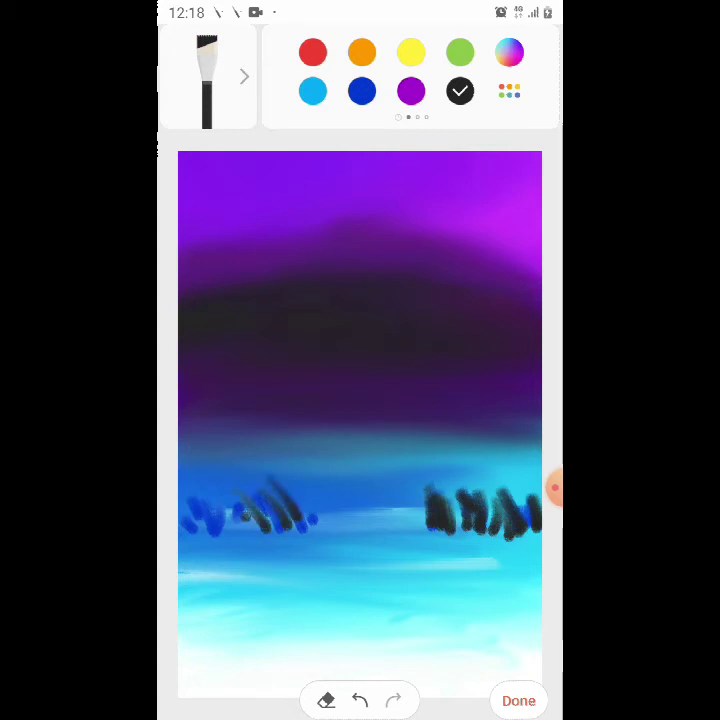
{"action": "left_click_drag", "start_coordinate": [202, 492], "coordinate": [224, 530]}
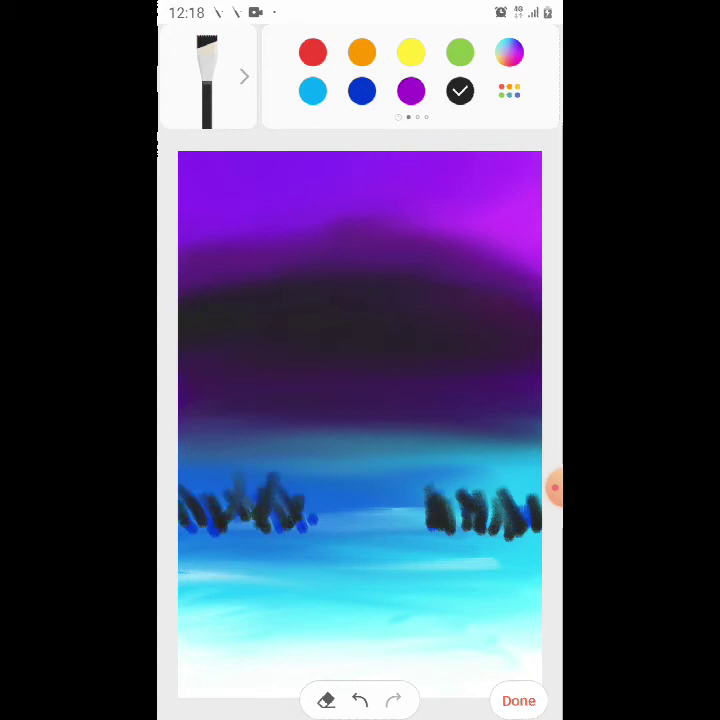
Enlarge the brush to size 14.
{"action": "left_click", "coordinate": [207, 80]}
{"action": "left_click", "coordinate": [248, 80]}
{"action": "mouse_move", "coordinate": [230, 273]}
{"action": "left_mouse_down"}
{"action": "mouse_move", "coordinate": [236, 273]}
{"action": "mouse_move", "coordinate": [217, 273]}
{"action": "left_mouse_up"}
{"action": "left_click", "coordinate": [503, 603]}
{"action": "scroll", "coordinate": [460, 480], "scroll_direction": "up", "scroll_amount": 3}
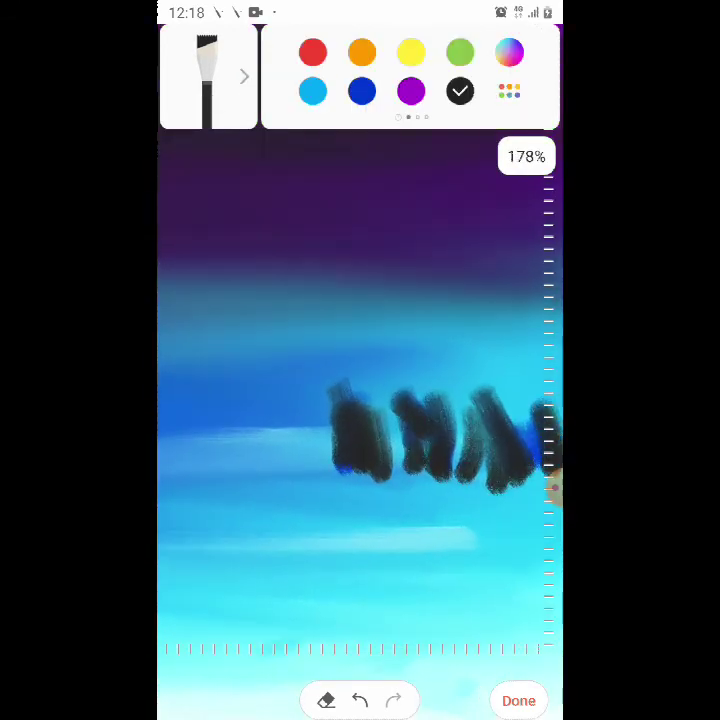
Paint feathery dark grass blades on the clump and touch up its base.
{"action": "left_click_drag", "start_coordinate": [345, 325], "coordinate": [365, 430]}
{"action": "left_click_drag", "start_coordinate": [330, 350], "coordinate": [355, 425]}
{"action": "mouse_move", "coordinate": [300, 340]}
{"action": "left_mouse_down"}
{"action": "mouse_move", "coordinate": [285, 395]}
{"action": "mouse_move", "coordinate": [300, 435]}
{"action": "left_mouse_up"}
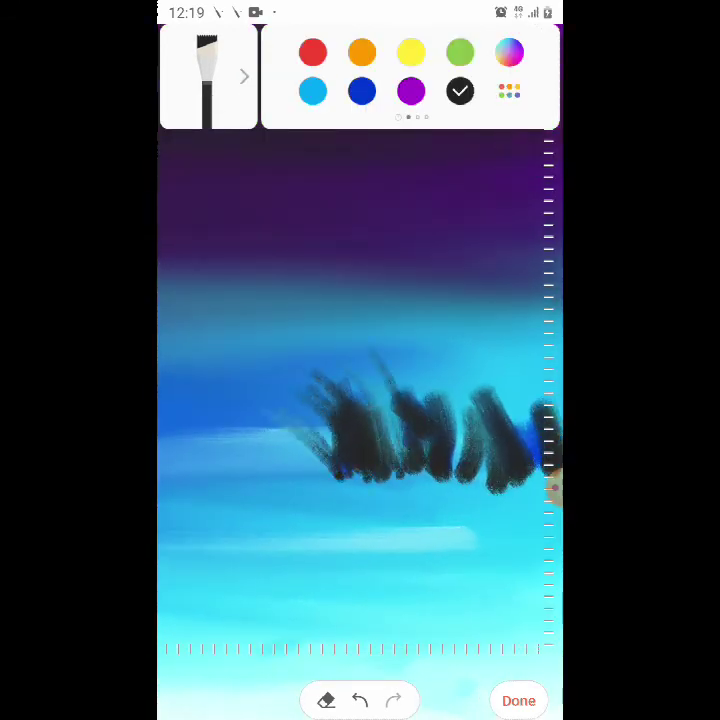
{"action": "left_click_drag", "start_coordinate": [462, 368], "coordinate": [478, 445]}
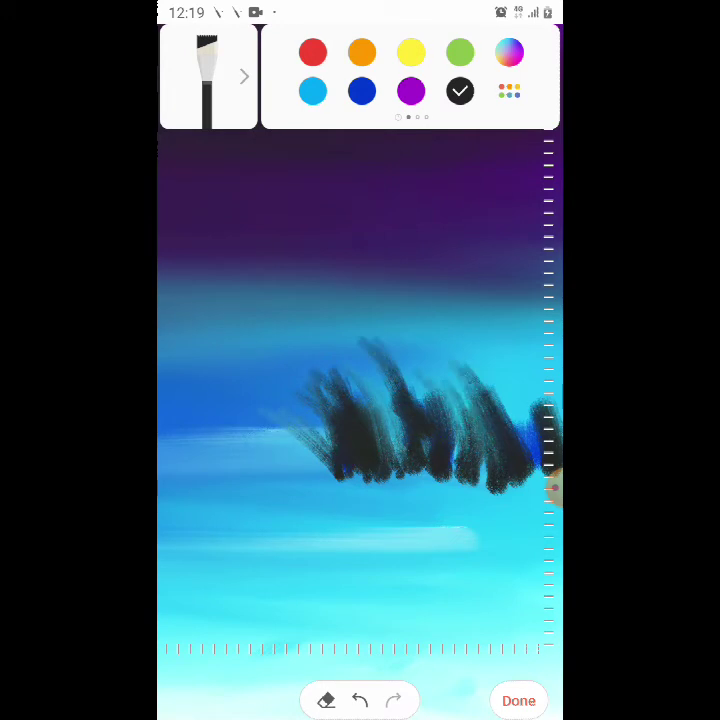
{"action": "left_click_drag", "start_coordinate": [408, 465], "coordinate": [430, 478]}
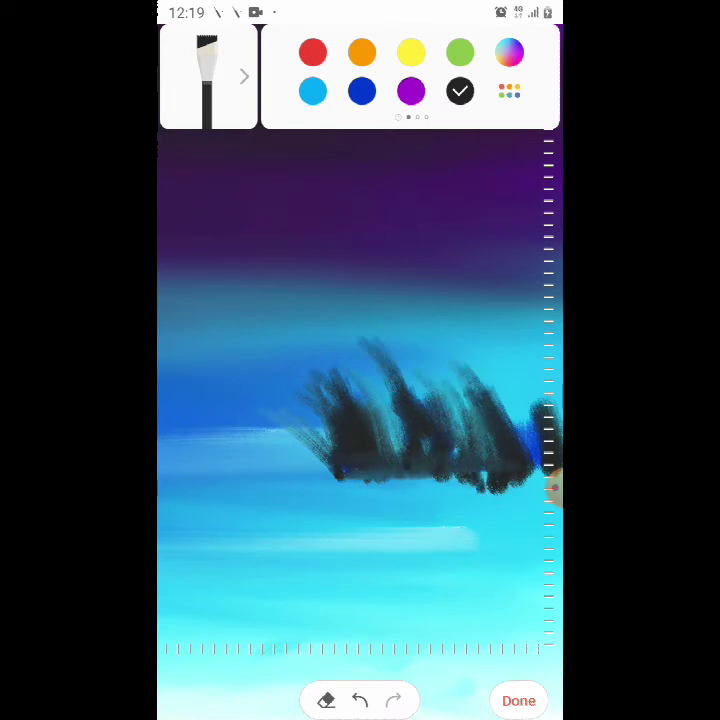
Sweep more dark grass blades across the clump, out to its left edge.
{"action": "scroll", "coordinate": [360, 400], "scroll_direction": "down", "scroll_amount": 3}
{"action": "scroll", "coordinate": [360, 400], "scroll_direction": "down", "scroll_amount": 1}
{"action": "scroll", "coordinate": [450, 460], "scroll_direction": "up", "scroll_amount": 5}
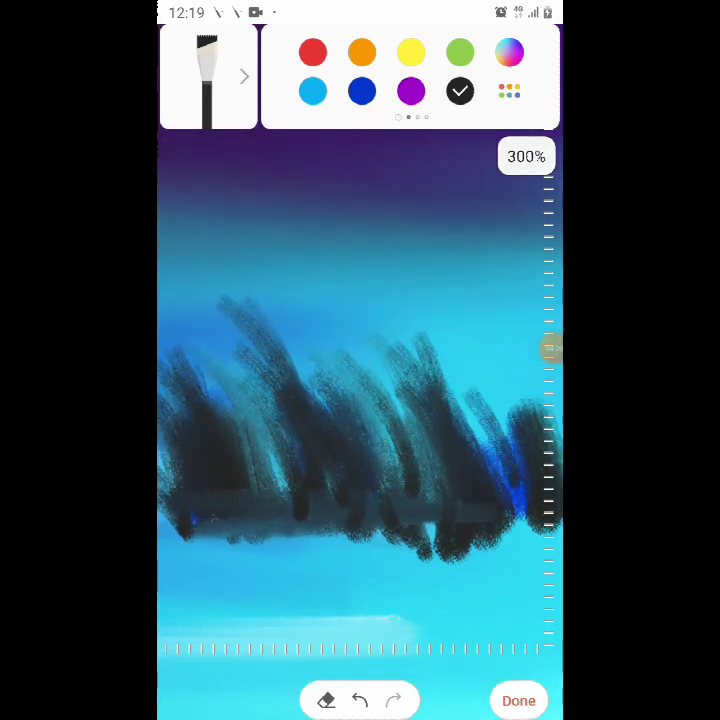
{"action": "scroll", "coordinate": [360, 400], "scroll_direction": "down", "scroll_amount": 5}
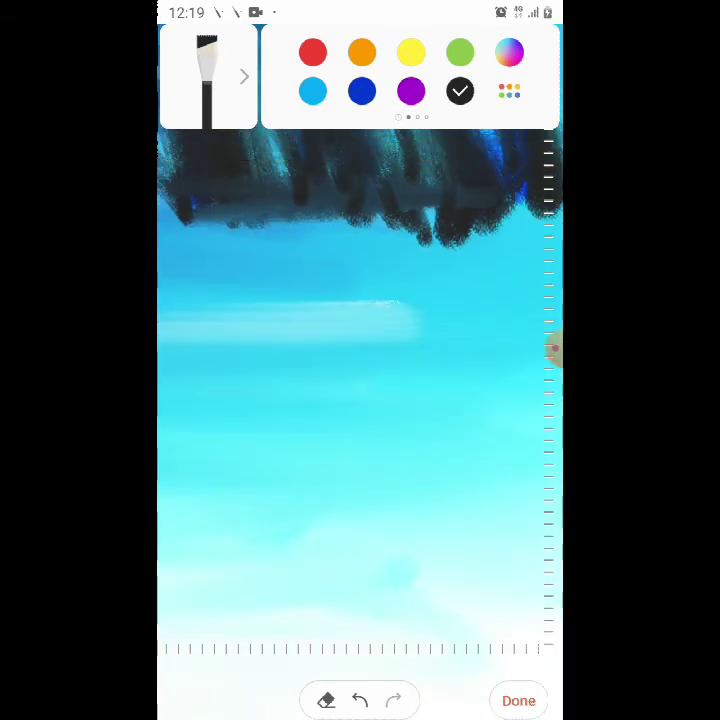
{"action": "scroll", "coordinate": [360, 400], "scroll_direction": "up", "scroll_amount": 2}
{"action": "scroll", "coordinate": [360, 400], "scroll_direction": "up", "scroll_amount": 3}
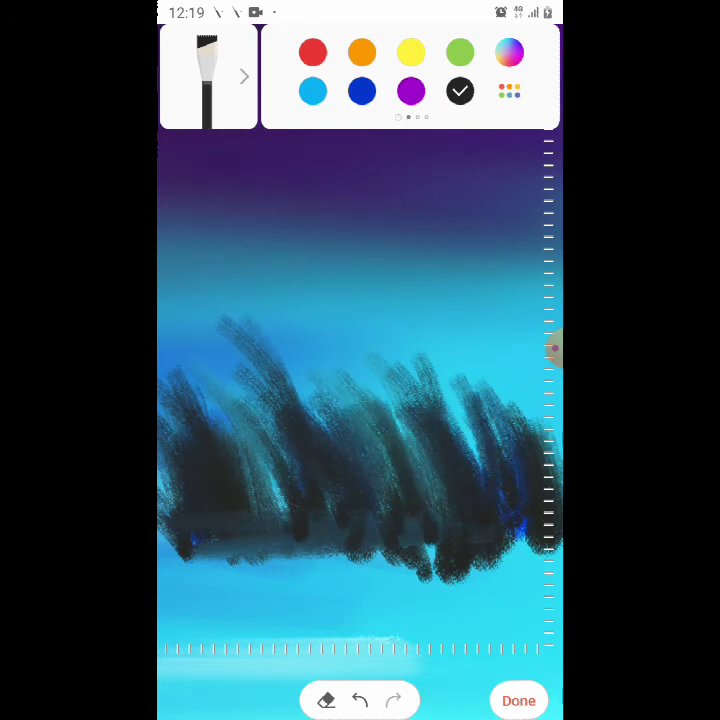
{"action": "scroll", "coordinate": [360, 400], "scroll_direction": "down", "scroll_amount": 5}
{"action": "scroll", "coordinate": [360, 400], "scroll_direction": "up", "scroll_amount": 5}
{"action": "scroll", "coordinate": [360, 400], "scroll_direction": "up", "scroll_amount": 2}
{"action": "left_click_drag", "start_coordinate": [440, 415], "coordinate": [420, 295]}
{"action": "mouse_move", "coordinate": [465, 390]}
{"action": "left_mouse_down"}
{"action": "mouse_move", "coordinate": [390, 285]}
{"action": "mouse_move", "coordinate": [380, 285]}
{"action": "mouse_move", "coordinate": [455, 265]}
{"action": "left_mouse_up"}
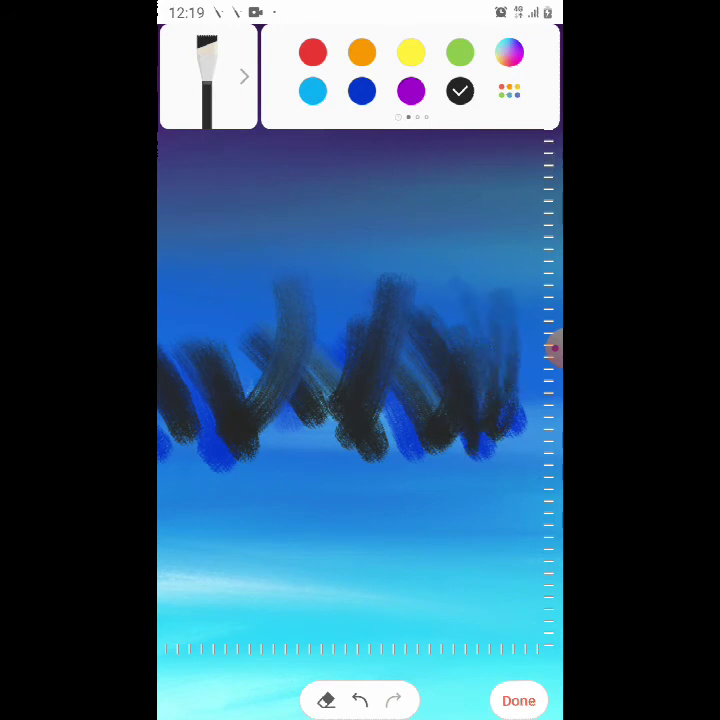
{"action": "left_click_drag", "start_coordinate": [455, 350], "coordinate": [390, 265]}
{"action": "left_click_drag", "start_coordinate": [380, 370], "coordinate": [330, 240]}
{"action": "left_click_drag", "start_coordinate": [365, 390], "coordinate": [290, 250]}
{"action": "left_click_drag", "start_coordinate": [300, 405], "coordinate": [210, 280]}
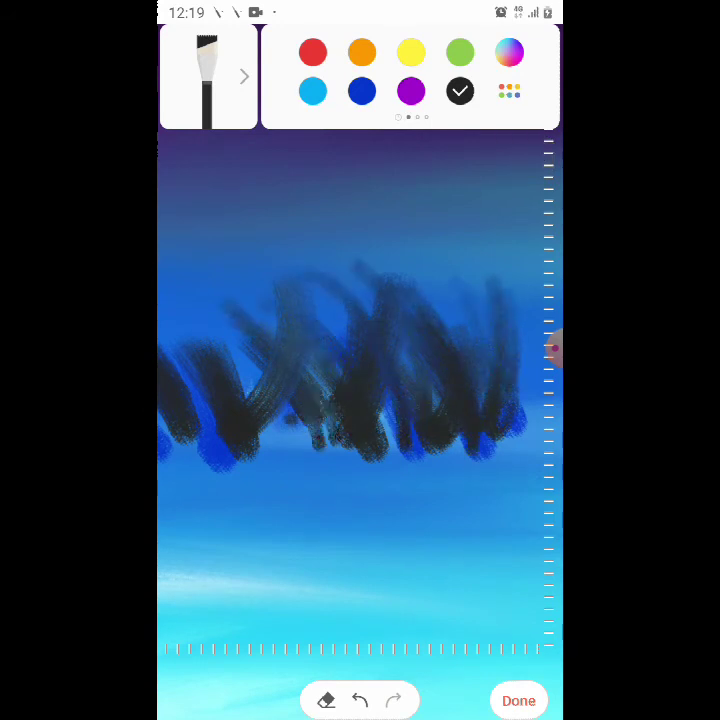
{"action": "left_click_drag", "start_coordinate": [252, 355], "coordinate": [212, 308]}
Add taller blades on top and darken the base to hide the blue blobs.
{"action": "left_click_drag", "start_coordinate": [440, 315], "coordinate": [400, 225]}
{"action": "left_click_drag", "start_coordinate": [375, 275], "coordinate": [358, 212]}
{"action": "left_click_drag", "start_coordinate": [310, 340], "coordinate": [285, 258]}
{"action": "left_click_drag", "start_coordinate": [270, 365], "coordinate": [185, 280]}
{"action": "left_click_drag", "start_coordinate": [214, 422], "coordinate": [286, 416]}
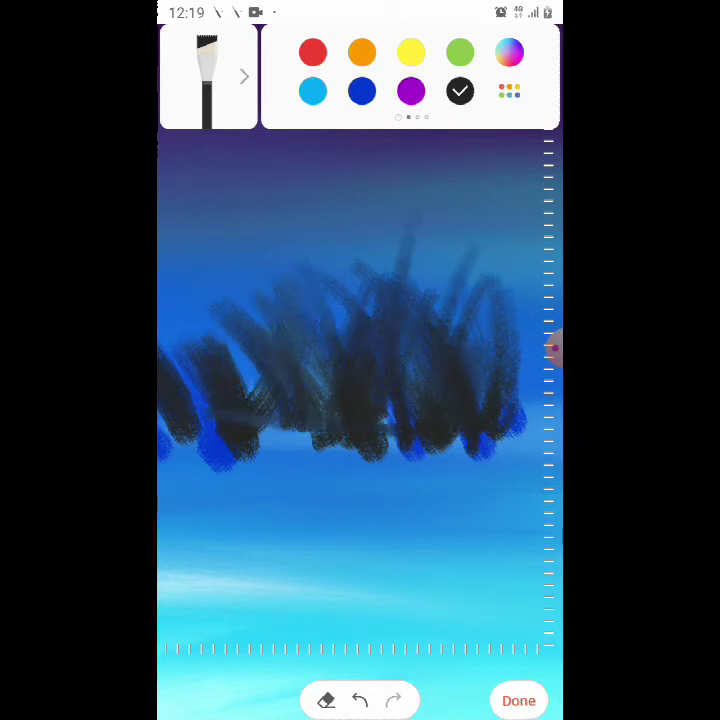
{"action": "left_click_drag", "start_coordinate": [198, 448], "coordinate": [258, 445]}
Fill the left grass clump with dark blades, covering light streaks, and add taller blades.
{"action": "scroll", "coordinate": [360, 400], "scroll_direction": "down", "scroll_amount": 5}
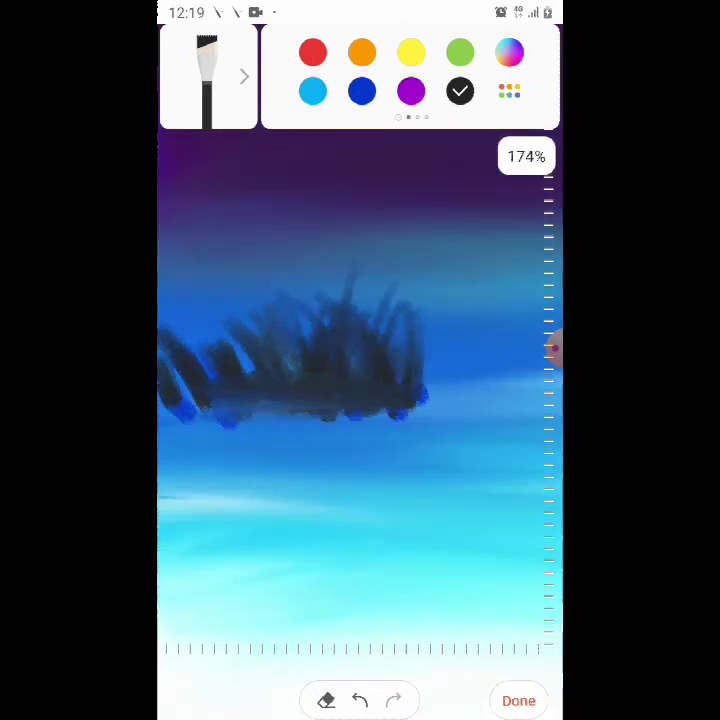
{"action": "scroll", "coordinate": [360, 400], "scroll_direction": "up", "scroll_amount": 5}
{"action": "left_click_drag", "start_coordinate": [290, 295], "coordinate": [255, 378]}
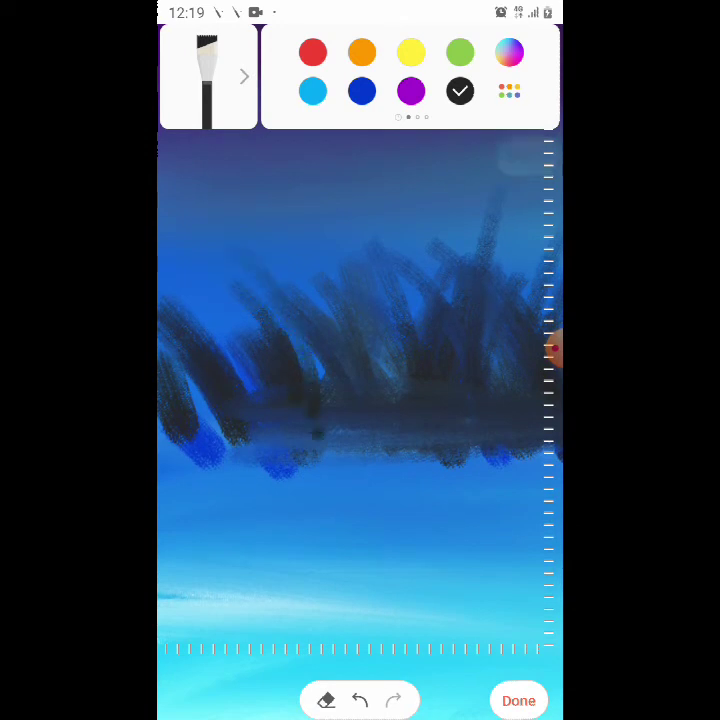
{"action": "left_click_drag", "start_coordinate": [236, 275], "coordinate": [218, 420]}
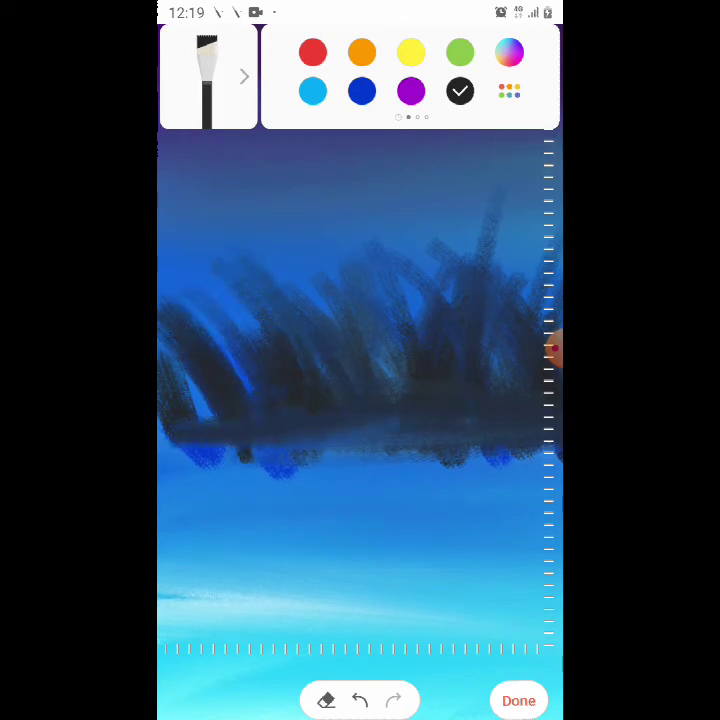
{"action": "left_click_drag", "start_coordinate": [200, 250], "coordinate": [225, 385]}
{"action": "mouse_move", "coordinate": [210, 230]}
{"action": "left_mouse_down"}
{"action": "mouse_move", "coordinate": [240, 370]}
{"action": "mouse_move", "coordinate": [235, 350]}
{"action": "left_mouse_up"}
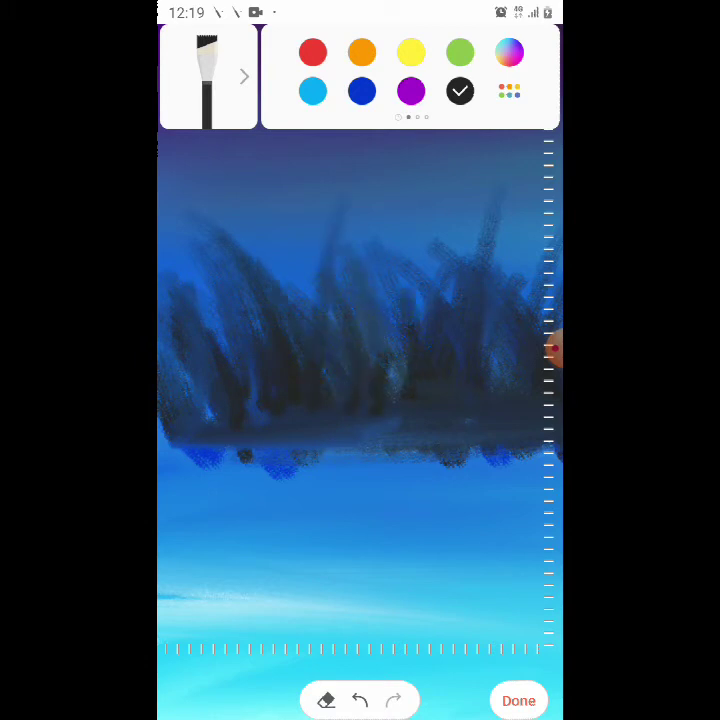
{"action": "left_click_drag", "start_coordinate": [345, 210], "coordinate": [360, 265]}
{"action": "left_click_drag", "start_coordinate": [405, 213], "coordinate": [420, 264]}
{"action": "scroll", "coordinate": [360, 400], "scroll_direction": "down", "scroll_amount": 5}
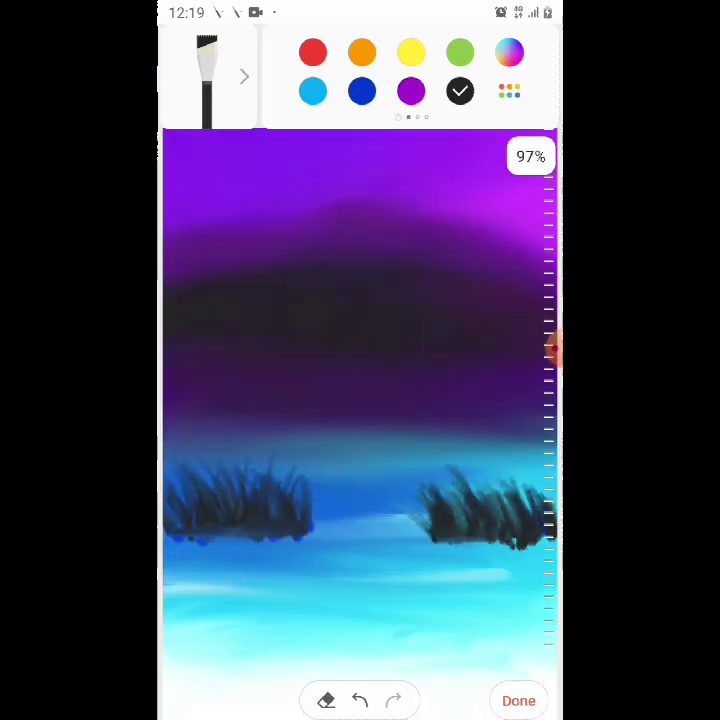
Switch to a finer pen and draw a white trunk between the grass clumps.
{"action": "left_click", "coordinate": [244, 77]}
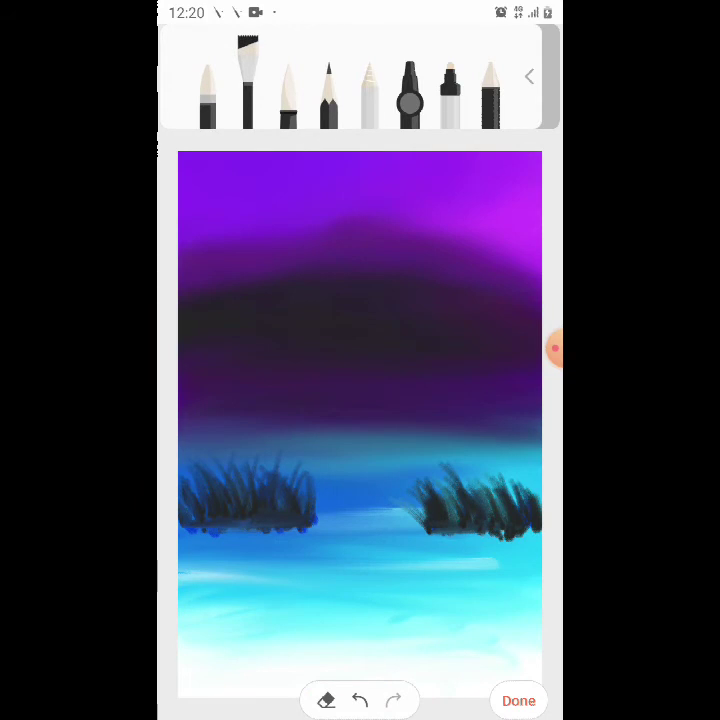
{"action": "left_click", "coordinate": [288, 95]}
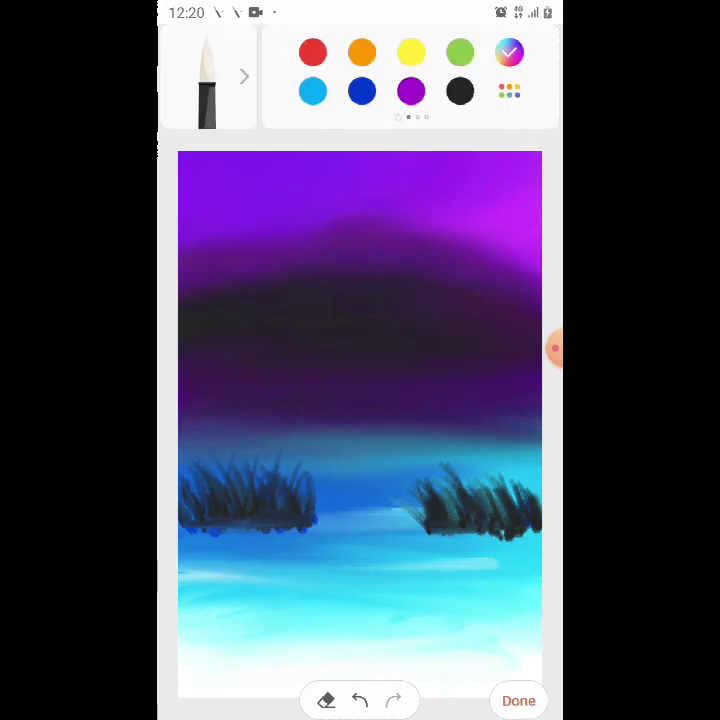
{"action": "left_click_drag", "start_coordinate": [326, 531], "coordinate": [404, 518]}
{"action": "left_click", "coordinate": [360, 700]}
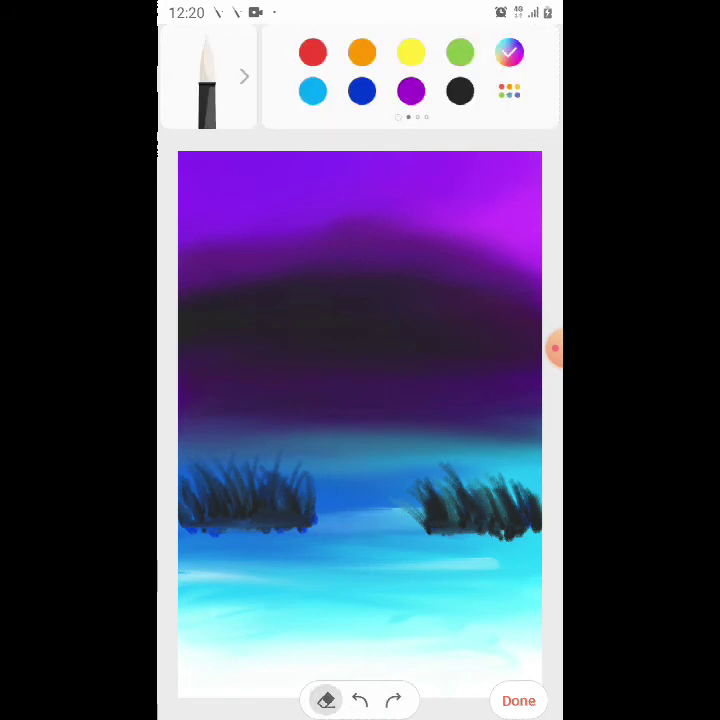
{"action": "left_click_drag", "start_coordinate": [364, 518], "coordinate": [368, 373]}
Shrink the pen to size 1 and flare the trunk's base out to the left.
{"action": "scroll", "coordinate": [360, 420], "scroll_direction": "up", "scroll_amount": 3}
{"action": "scroll", "coordinate": [360, 420], "scroll_direction": "up", "scroll_amount": 2}
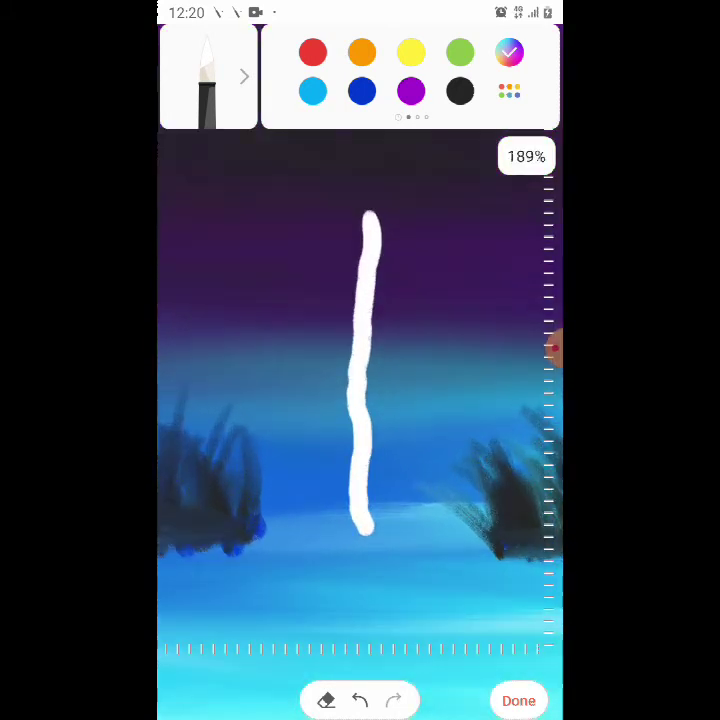
{"action": "left_click", "coordinate": [244, 76]}
{"action": "left_click", "coordinate": [410, 103]}
{"action": "left_click_drag", "start_coordinate": [290, 273], "coordinate": [218, 273]}
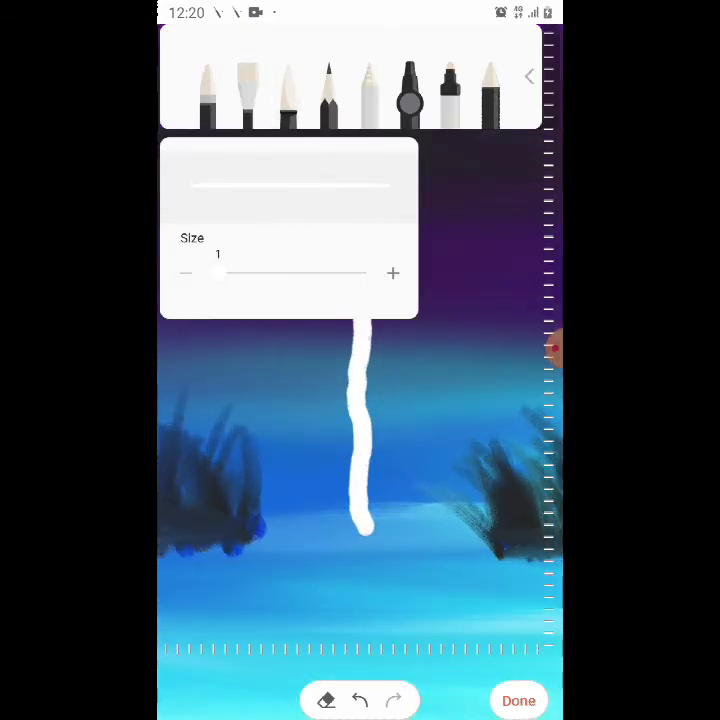
{"action": "left_click", "coordinate": [370, 518]}
{"action": "left_click_drag", "start_coordinate": [355, 500], "coordinate": [322, 530]}
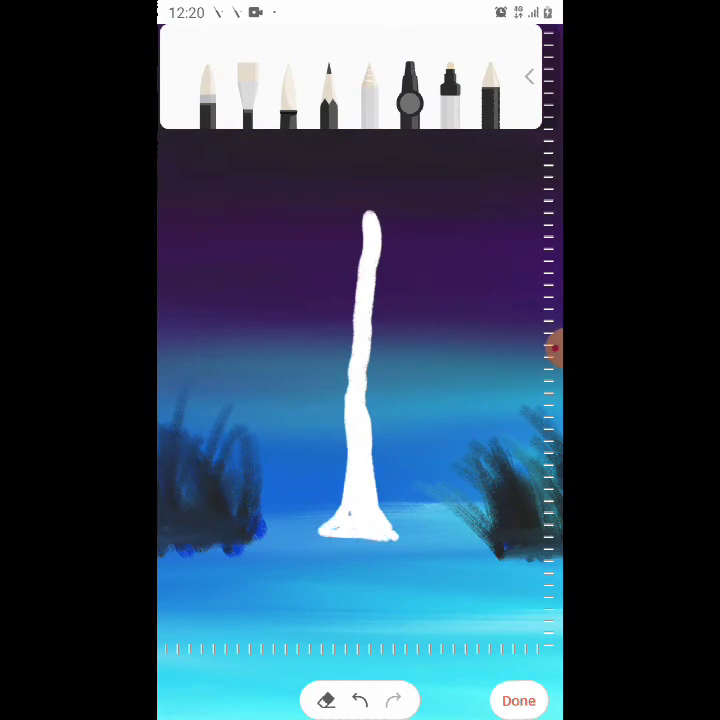
{"action": "left_click", "coordinate": [329, 95]}
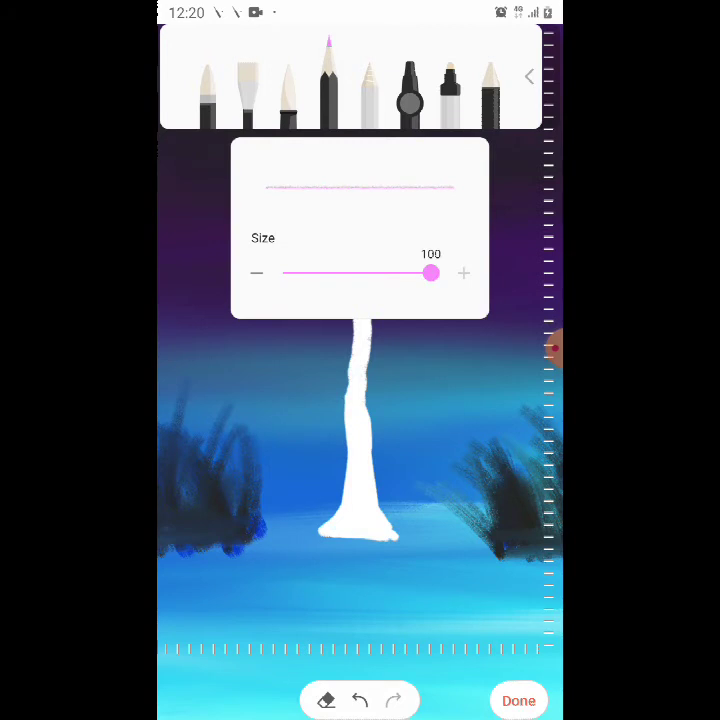
With a white pencil, fill the trunk base and sketch a zigzag reflection below.
{"action": "left_click", "coordinate": [529, 76]}
{"action": "left_click", "coordinate": [312, 52]}
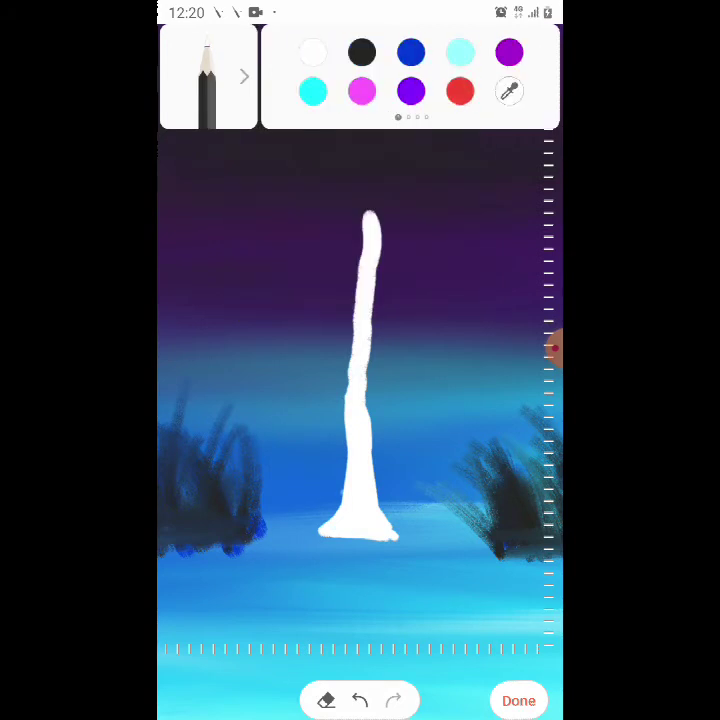
{"action": "scroll", "coordinate": [360, 400], "scroll_direction": "up", "scroll_amount": 3}
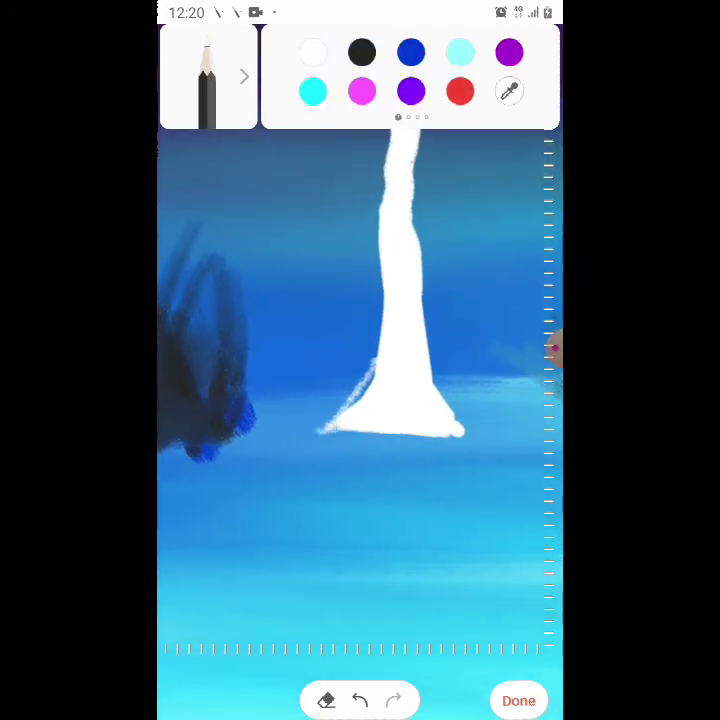
{"action": "left_click_drag", "start_coordinate": [372, 366], "coordinate": [340, 412]}
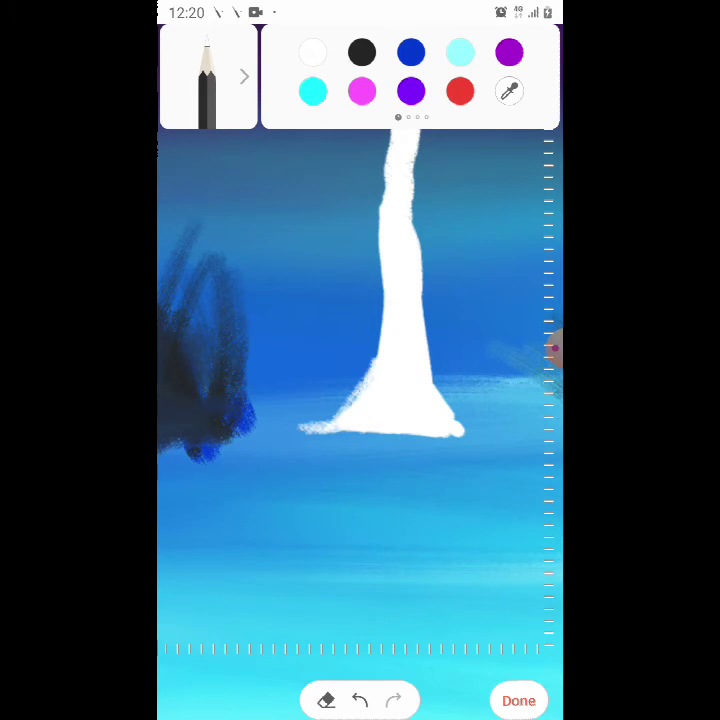
{"action": "mouse_move", "coordinate": [350, 452]}
{"action": "left_mouse_down"}
{"action": "mouse_move", "coordinate": [437, 457]}
{"action": "mouse_move", "coordinate": [402, 522]}
{"action": "mouse_move", "coordinate": [418, 580]}
{"action": "left_mouse_up"}
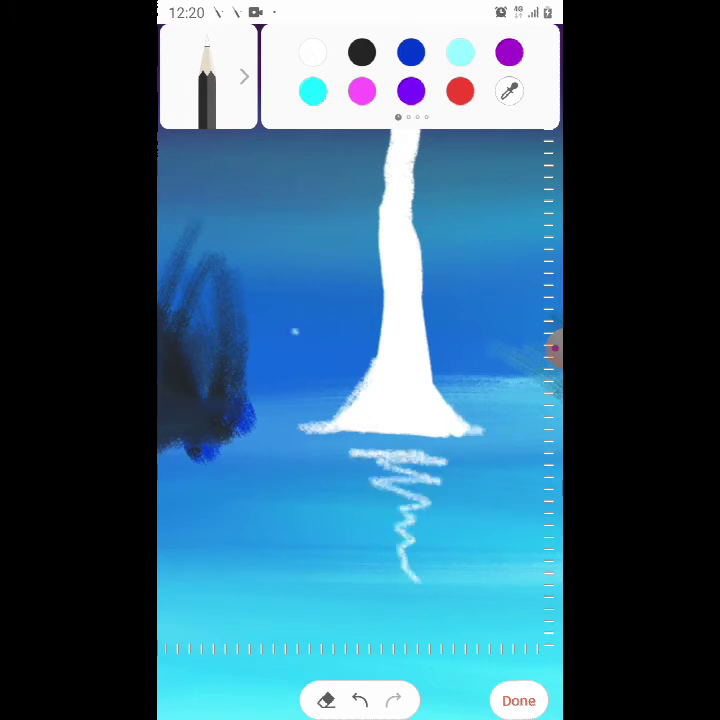
{"action": "scroll", "coordinate": [360, 400], "scroll_direction": "down", "scroll_amount": 5}
With a different brush, paint a vertical reflection under the trunk and blend it softly.
{"action": "left_click", "coordinate": [207, 80]}
{"action": "left_click", "coordinate": [369, 95]}
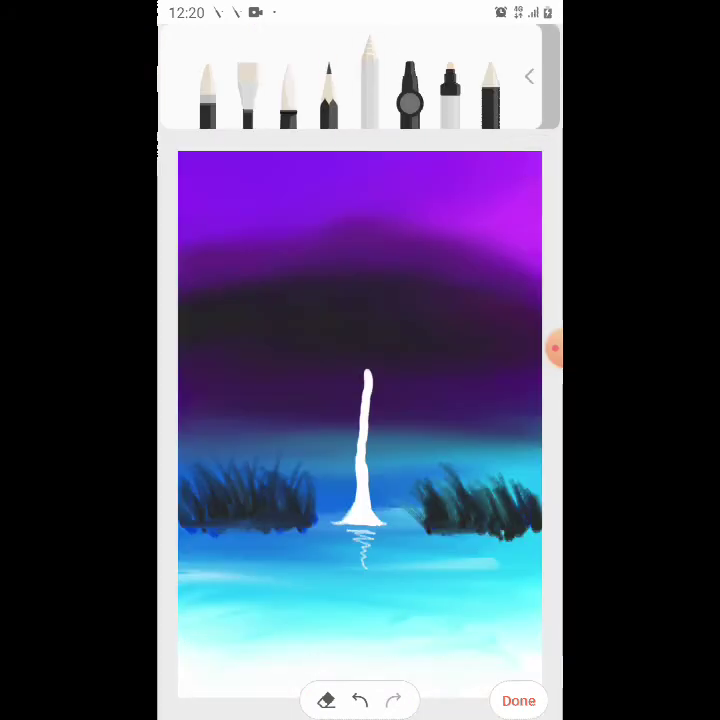
{"action": "left_click_drag", "start_coordinate": [355, 560], "coordinate": [355, 625]}
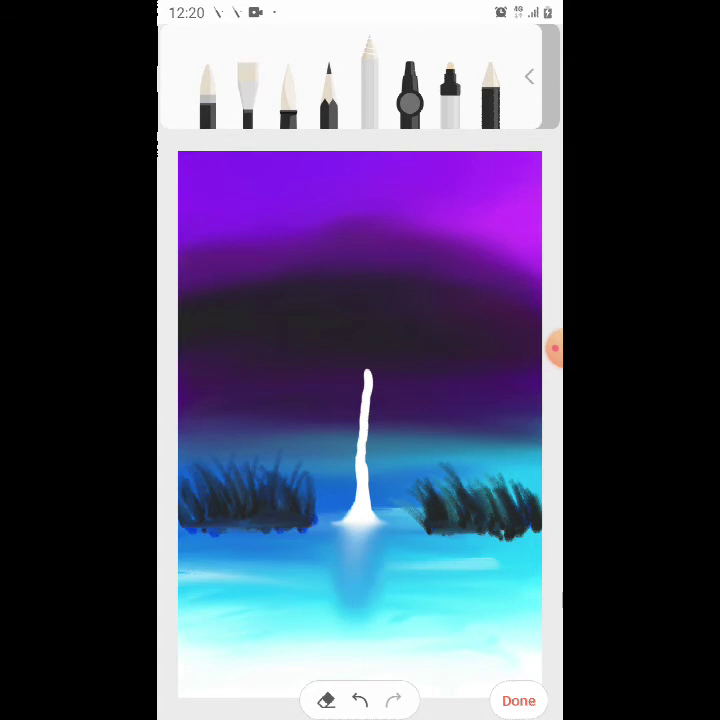
{"action": "left_click_drag", "start_coordinate": [352, 570], "coordinate": [340, 612]}
{"action": "scroll", "coordinate": [383, 413], "scroll_direction": "up", "scroll_amount": 5}
{"action": "scroll", "coordinate": [383, 413], "scroll_direction": "up", "scroll_amount": 3}
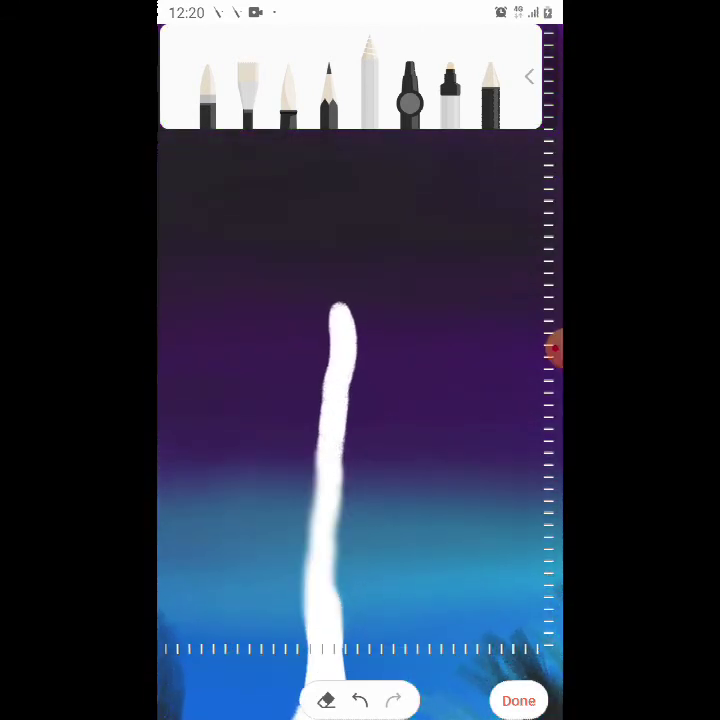
With the pencil, draw a thickened branch up-left from the trunk with an upward fork.
{"action": "left_click", "coordinate": [329, 90]}
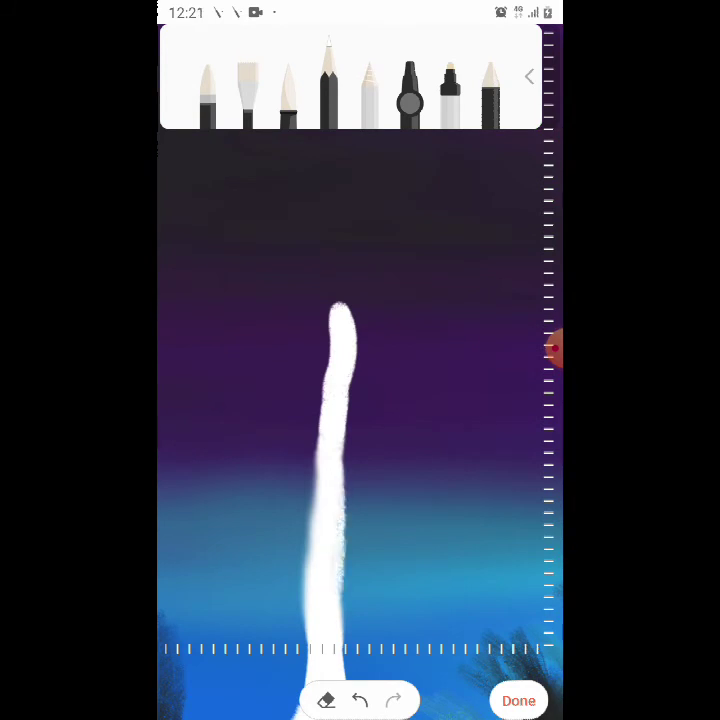
{"action": "scroll", "coordinate": [350, 400], "scroll_direction": "up", "scroll_amount": 1}
{"action": "mouse_move", "coordinate": [330, 465]}
{"action": "left_mouse_down"}
{"action": "mouse_move", "coordinate": [262, 370]}
{"action": "mouse_move", "coordinate": [208, 315]}
{"action": "left_mouse_up"}
{"action": "left_click_drag", "start_coordinate": [310, 412], "coordinate": [331, 455]}
{"action": "left_click_drag", "start_coordinate": [208, 315], "coordinate": [175, 276]}
{"action": "left_click_drag", "start_coordinate": [252, 352], "coordinate": [242, 256]}
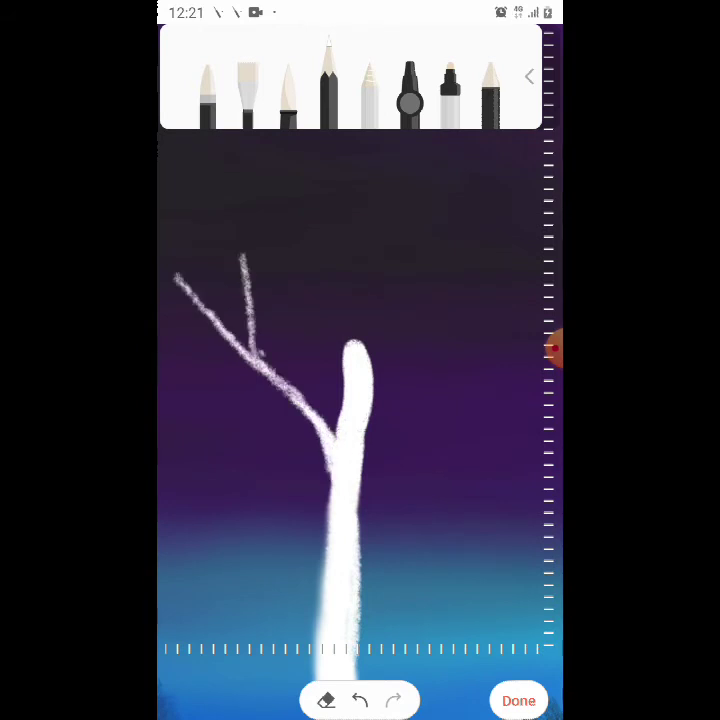
{"action": "mouse_move", "coordinate": [252, 345]}
{"action": "left_mouse_down"}
{"action": "mouse_move", "coordinate": [232, 305]}
{"action": "mouse_move", "coordinate": [245, 345]}
{"action": "mouse_move", "coordinate": [290, 396]}
{"action": "mouse_move", "coordinate": [330, 462]}
{"action": "left_mouse_up"}
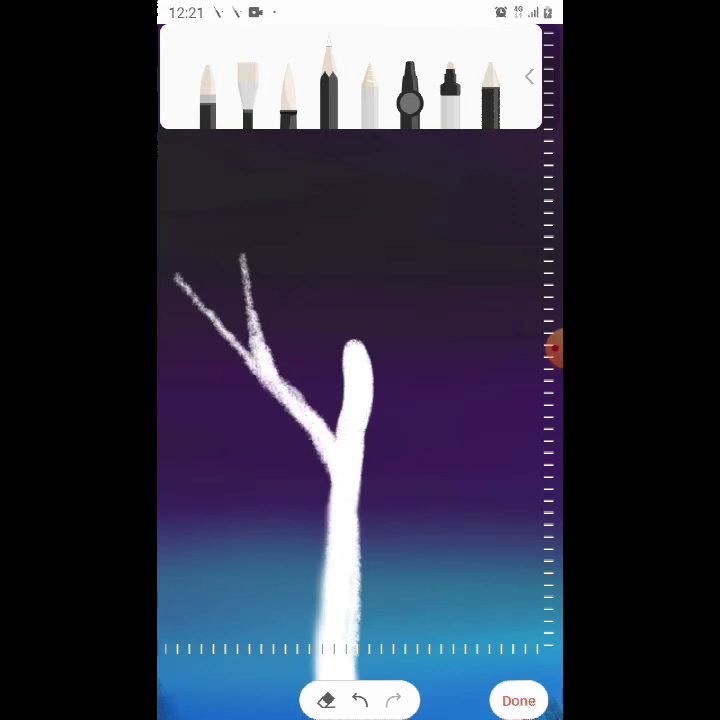
{"action": "left_click_drag", "start_coordinate": [205, 300], "coordinate": [255, 355]}
Replace the right-fork strokes with a tall spire and thicken the upper trunk.
{"action": "scroll", "coordinate": [360, 400], "scroll_direction": "down", "scroll_amount": 5}
{"action": "scroll", "coordinate": [360, 400], "scroll_direction": "down", "scroll_amount": 1}
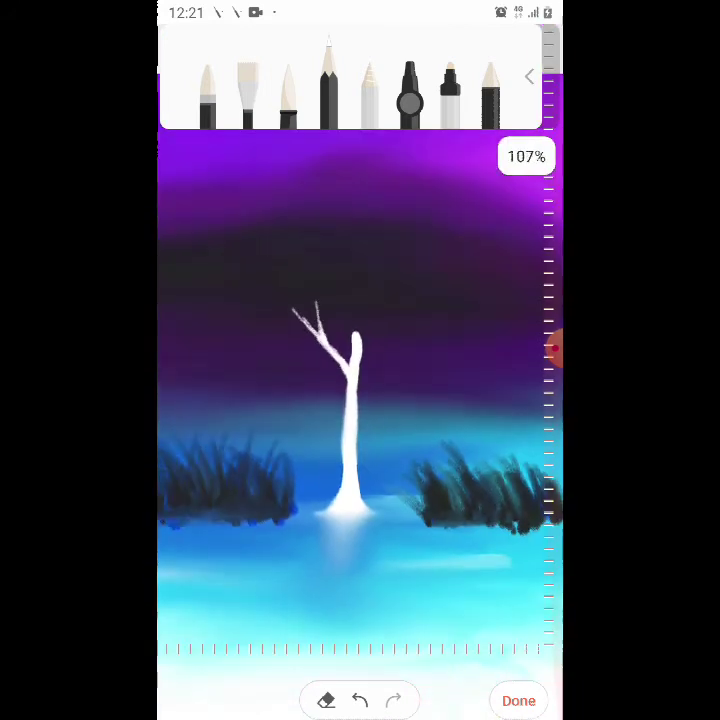
{"action": "scroll", "coordinate": [340, 400], "scroll_direction": "up", "scroll_amount": 5}
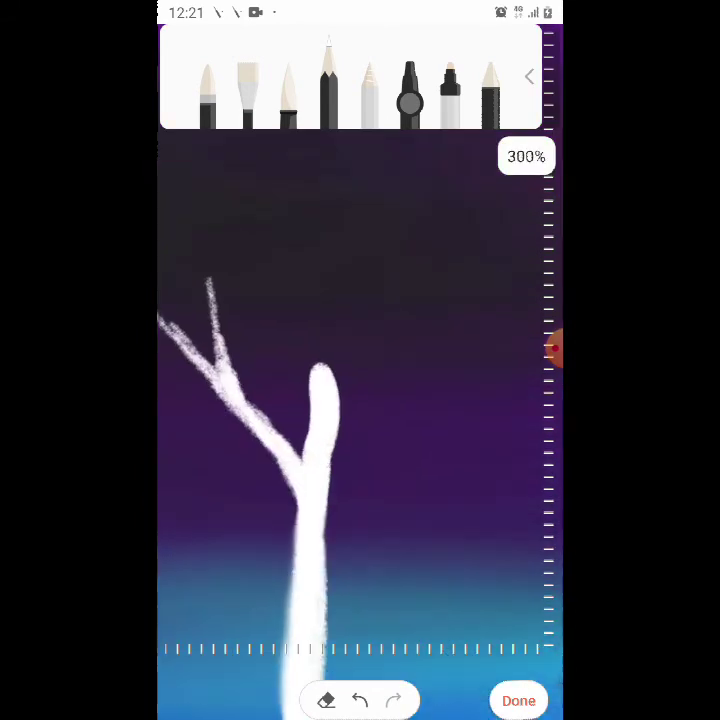
{"action": "left_click_drag", "start_coordinate": [324, 385], "coordinate": [327, 288]}
{"action": "mouse_move", "coordinate": [326, 350]}
{"action": "left_mouse_down"}
{"action": "mouse_move", "coordinate": [318, 405]}
{"action": "mouse_move", "coordinate": [333, 410]}
{"action": "mouse_move", "coordinate": [340, 400]}
{"action": "mouse_move", "coordinate": [342, 415]}
{"action": "mouse_move", "coordinate": [322, 326]}
{"action": "mouse_move", "coordinate": [323, 270]}
{"action": "left_mouse_up"}
{"action": "left_click", "coordinate": [360, 700]}
{"action": "left_click", "coordinate": [360, 700]}
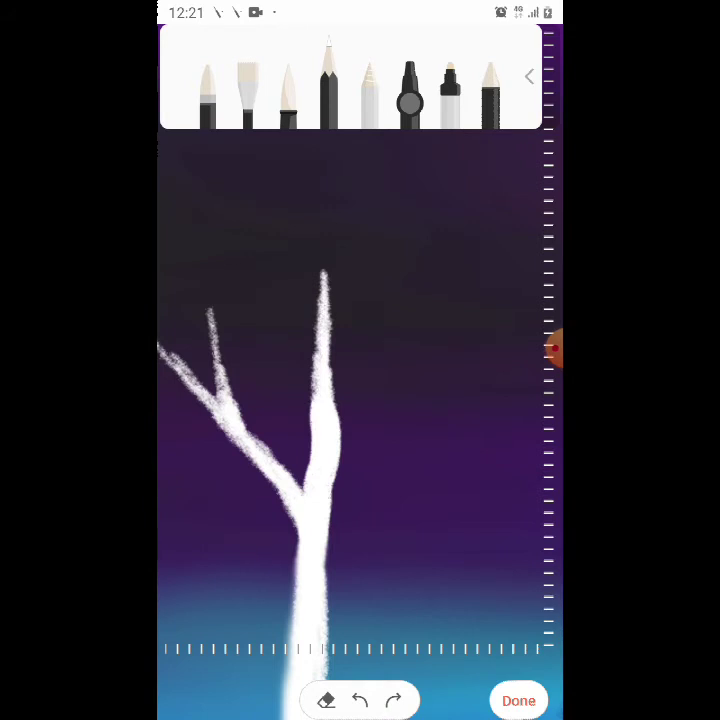
{"action": "left_click_drag", "start_coordinate": [322, 300], "coordinate": [319, 185]}
{"action": "mouse_move", "coordinate": [336, 285]}
{"action": "left_mouse_down"}
{"action": "mouse_move", "coordinate": [337, 335]}
{"action": "mouse_move", "coordinate": [338, 275]}
{"action": "left_mouse_up"}
{"action": "mouse_move", "coordinate": [334, 364]}
{"action": "left_mouse_down"}
{"action": "mouse_move", "coordinate": [339, 268]}
{"action": "mouse_move", "coordinate": [307, 131]}
{"action": "left_mouse_up"}
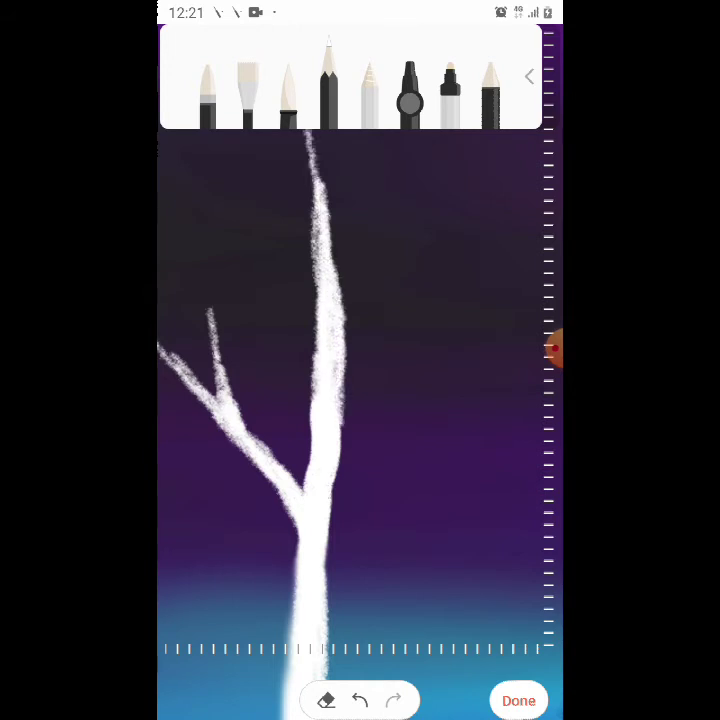
Add forking twigs and two more branches on the tree's left side.
{"action": "mouse_move", "coordinate": [212, 330]}
{"action": "left_mouse_down"}
{"action": "mouse_move", "coordinate": [222, 268]}
{"action": "mouse_move", "coordinate": [270, 240]}
{"action": "mouse_move", "coordinate": [214, 200]}
{"action": "left_mouse_up"}
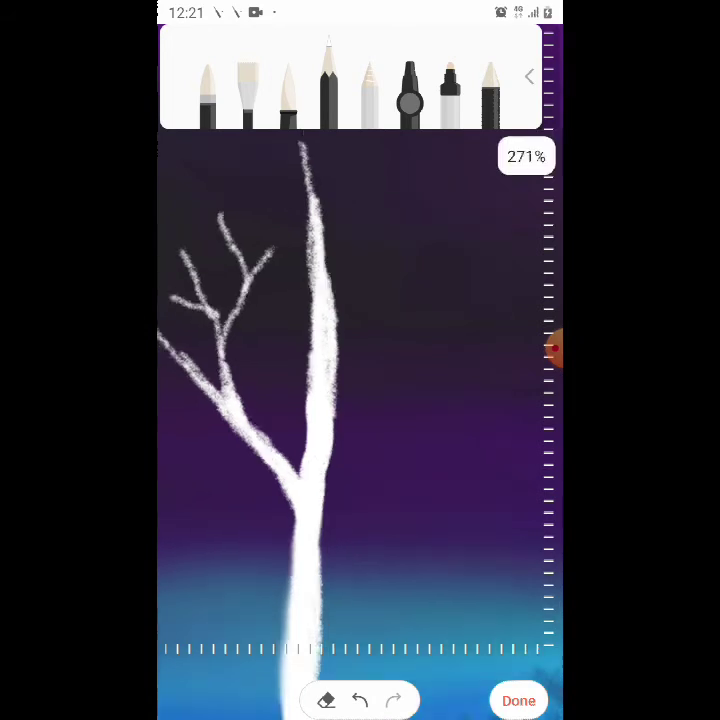
{"action": "scroll", "coordinate": [360, 420], "scroll_direction": "down", "scroll_amount": 5}
{"action": "scroll", "coordinate": [360, 400], "scroll_direction": "up", "scroll_amount": 2}
{"action": "scroll", "coordinate": [360, 400], "scroll_direction": "up", "scroll_amount": 5}
{"action": "scroll", "coordinate": [360, 420], "scroll_direction": "up", "scroll_amount": 1}
{"action": "left_click_drag", "start_coordinate": [300, 380], "coordinate": [200, 330]}
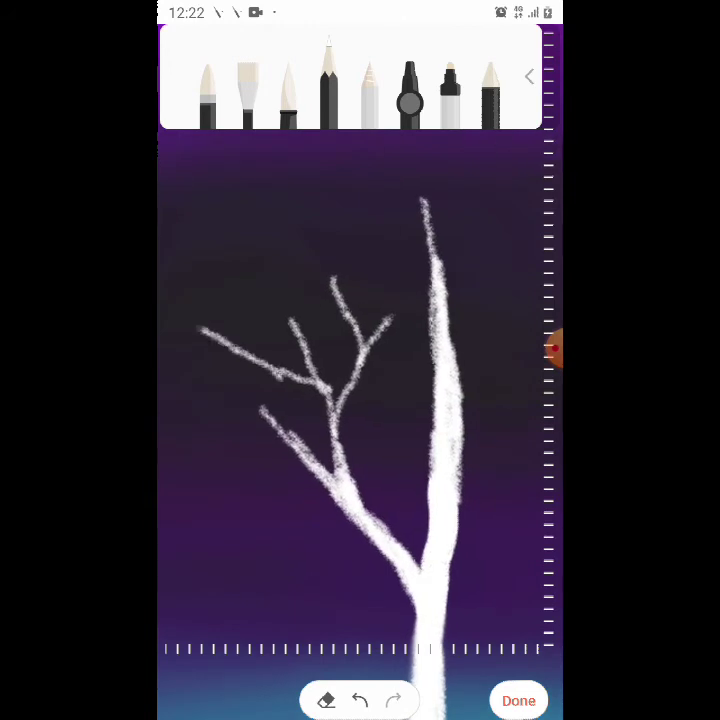
{"action": "key", "text": "alt+Tab"}
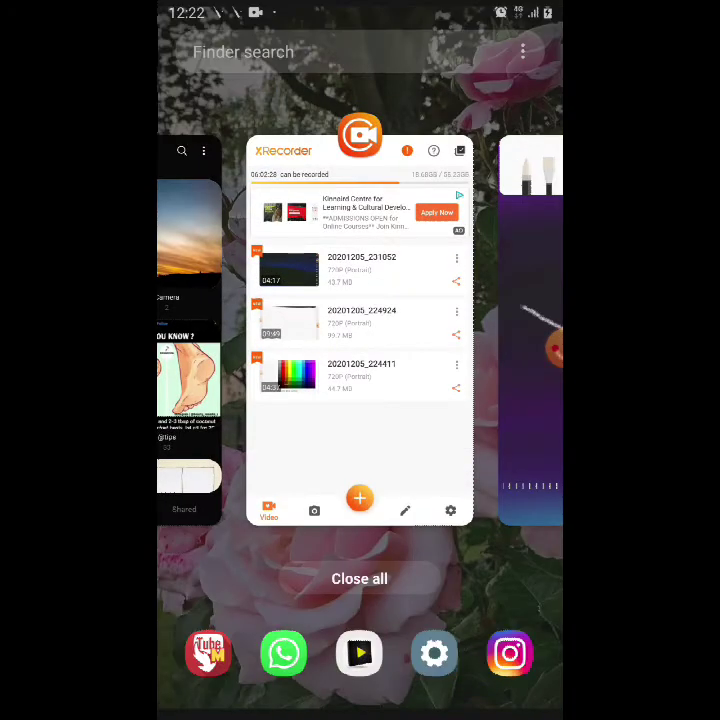
{"action": "key", "text": "alt+Tab"}
{"action": "left_click_drag", "start_coordinate": [241, 397], "coordinate": [335, 432]}
{"action": "left_click_drag", "start_coordinate": [263, 458], "coordinate": [340, 455]}
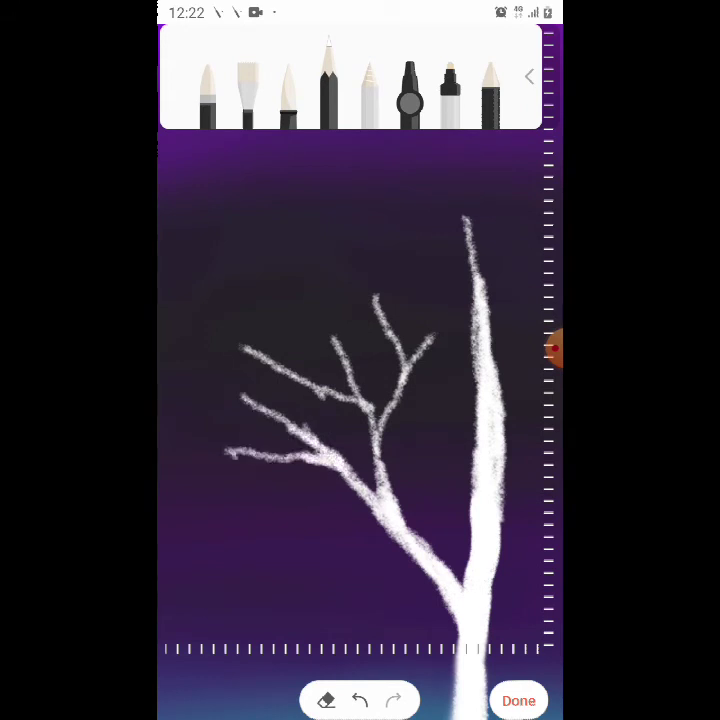
Draw a lower-left branch and extend it long and thick toward the upper right.
{"action": "left_click_drag", "start_coordinate": [190, 480], "coordinate": [245, 452]}
{"action": "scroll", "coordinate": [360, 420], "scroll_direction": "down", "scroll_amount": 5}
{"action": "scroll", "coordinate": [433, 342], "scroll_direction": "up", "scroll_amount": 5}
{"action": "scroll", "coordinate": [433, 342], "scroll_direction": "up", "scroll_amount": 1}
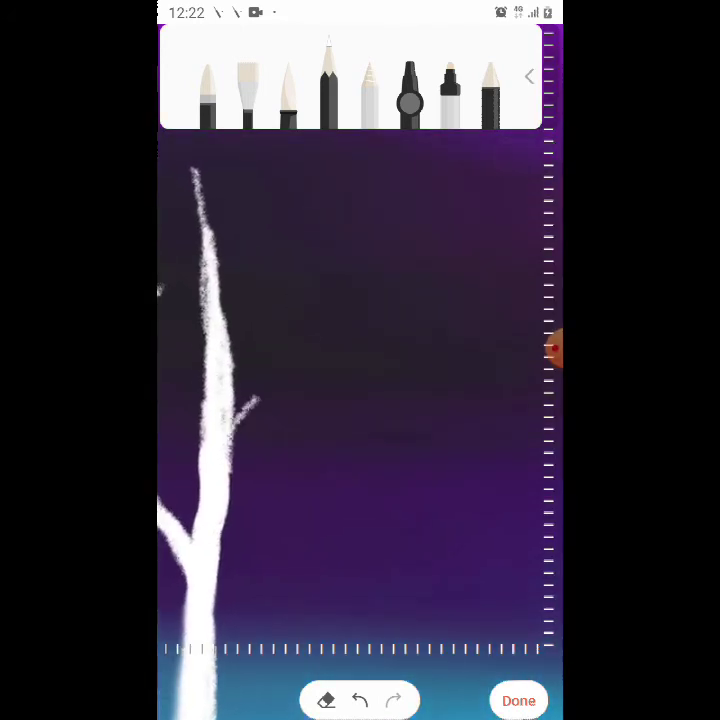
{"action": "left_click_drag", "start_coordinate": [238, 425], "coordinate": [314, 343]}
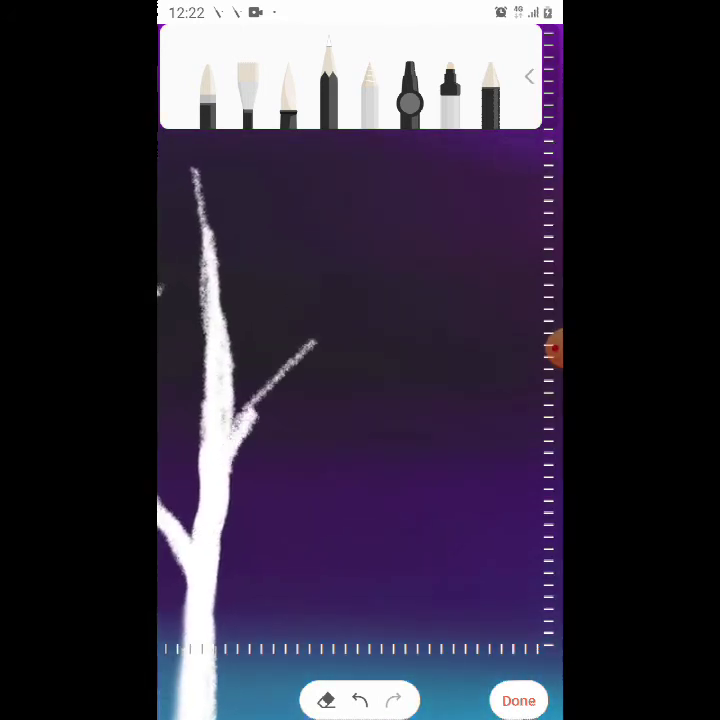
{"action": "left_click_drag", "start_coordinate": [255, 400], "coordinate": [358, 318]}
{"action": "left_click_drag", "start_coordinate": [272, 380], "coordinate": [410, 273]}
{"action": "left_click_drag", "start_coordinate": [255, 400], "coordinate": [410, 273]}
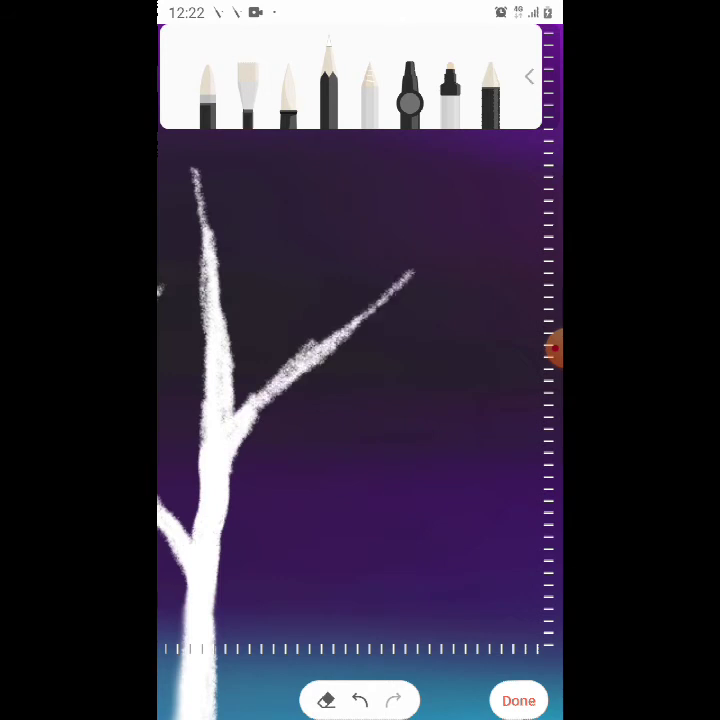
Add offshoots and twigs to the upper-right branch tip, then undo the last stray stroke.
{"action": "left_click_drag", "start_coordinate": [365, 315], "coordinate": [436, 268]}
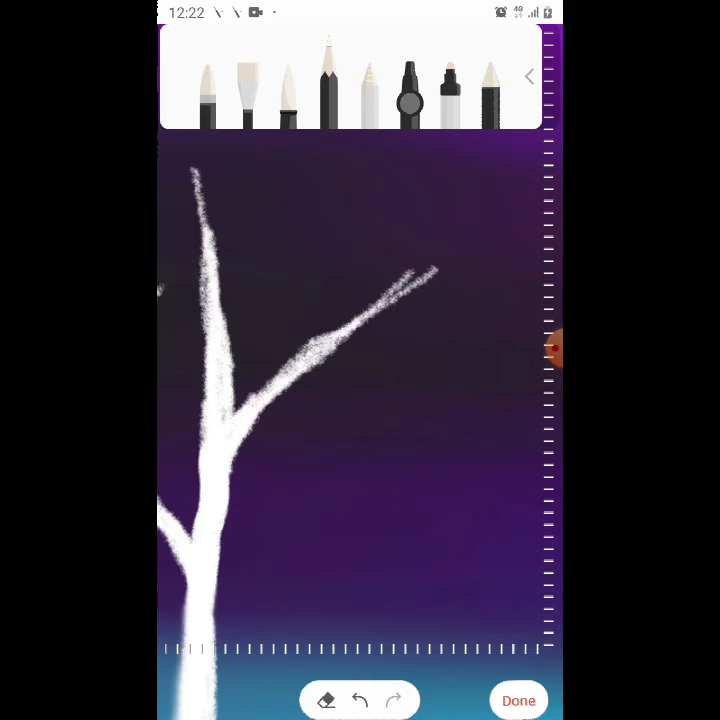
{"action": "mouse_move", "coordinate": [395, 285]}
{"action": "left_mouse_down"}
{"action": "mouse_move", "coordinate": [497, 243]}
{"action": "mouse_move", "coordinate": [413, 188]}
{"action": "mouse_move", "coordinate": [343, 188]}
{"action": "left_mouse_up"}
{"action": "left_click_drag", "start_coordinate": [462, 262], "coordinate": [545, 305]}
{"action": "left_click_drag", "start_coordinate": [495, 244], "coordinate": [540, 210]}
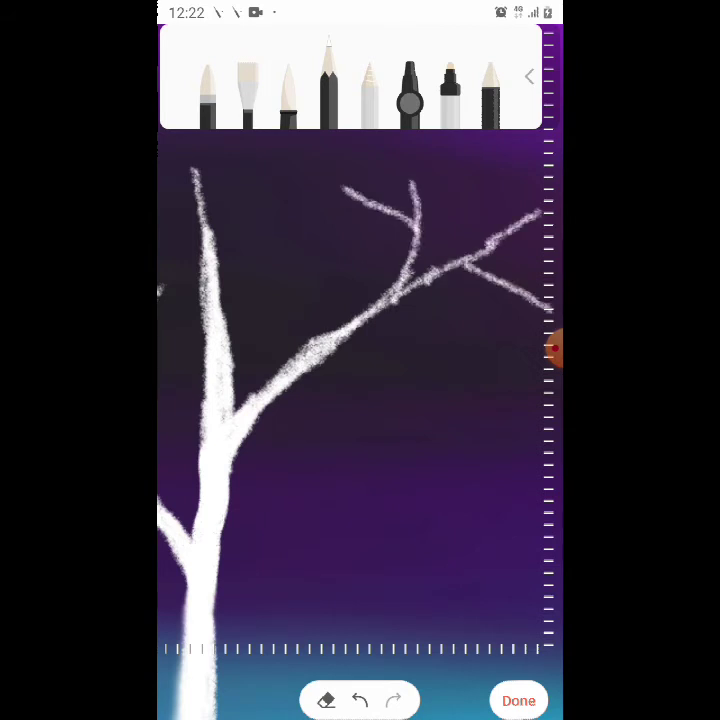
{"action": "mouse_move", "coordinate": [526, 291]}
{"action": "left_mouse_down"}
{"action": "mouse_move", "coordinate": [515, 338]}
{"action": "mouse_move", "coordinate": [520, 350]}
{"action": "left_mouse_up"}
{"action": "scroll", "coordinate": [360, 420], "scroll_direction": "down", "scroll_amount": 5}
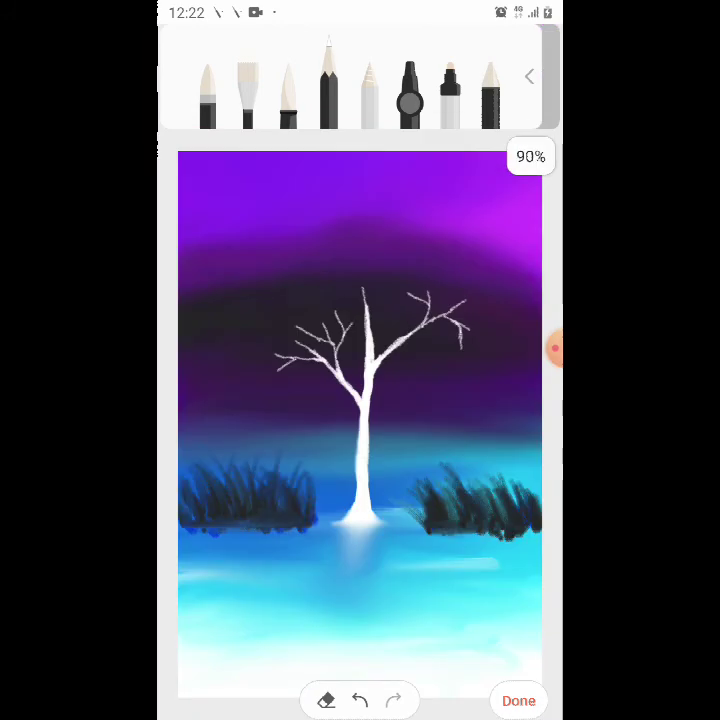
{"action": "left_click", "coordinate": [360, 700]}
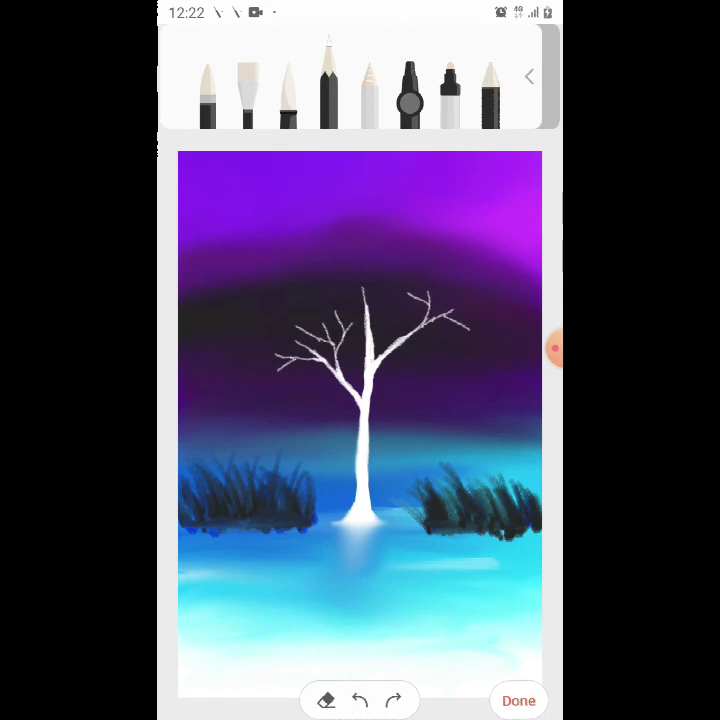
{"action": "scroll", "coordinate": [340, 350], "scroll_direction": "up", "scroll_amount": 5}
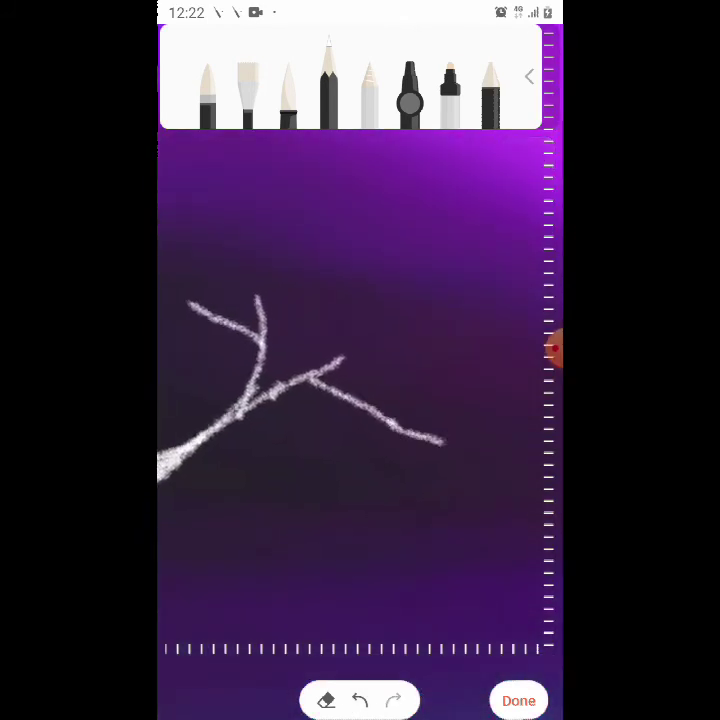
Add a hanging twig, thicken the middle branch, and sprout twigs from its upper fork.
{"action": "left_click_drag", "start_coordinate": [386, 426], "coordinate": [413, 516]}
{"action": "left_click_drag", "start_coordinate": [390, 428], "coordinate": [260, 392]}
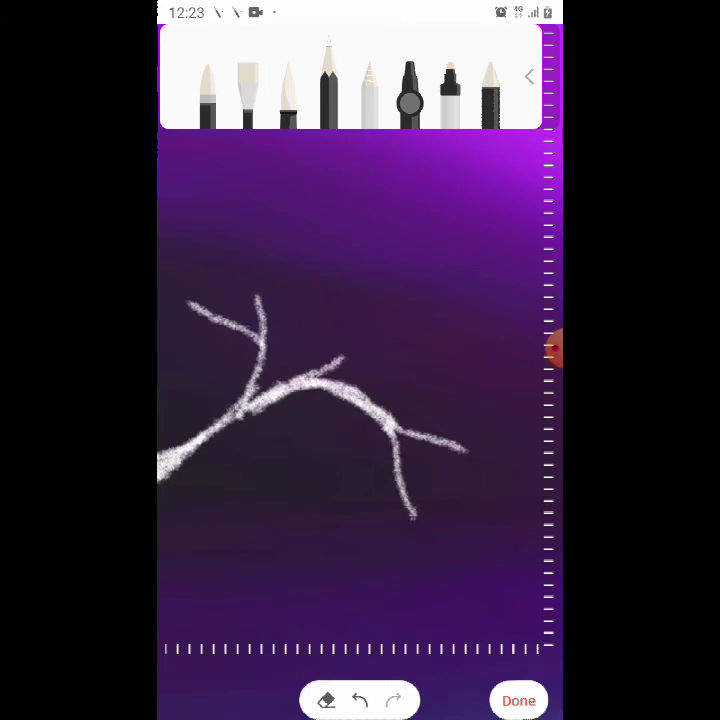
{"action": "left_click_drag", "start_coordinate": [266, 372], "coordinate": [258, 396]}
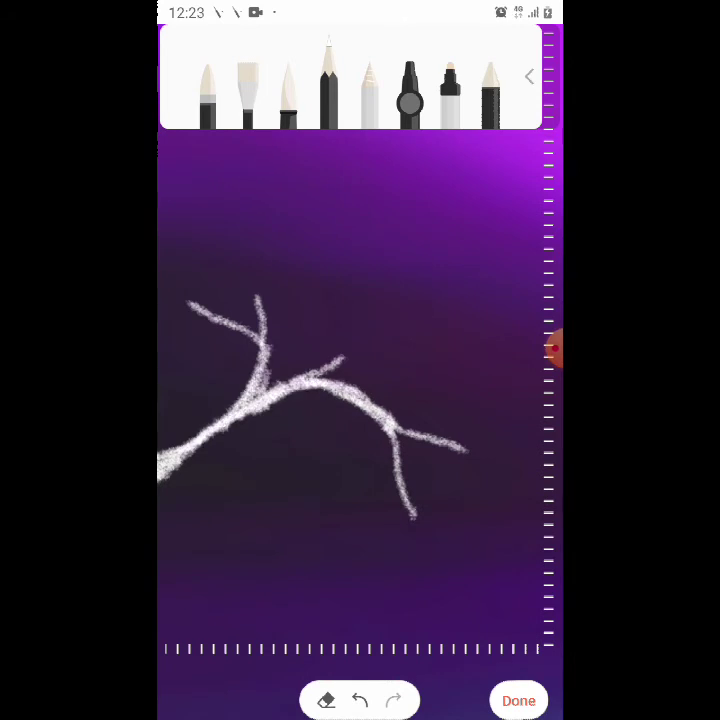
{"action": "left_click_drag", "start_coordinate": [262, 310], "coordinate": [250, 233]}
{"action": "left_click_drag", "start_coordinate": [256, 276], "coordinate": [318, 200]}
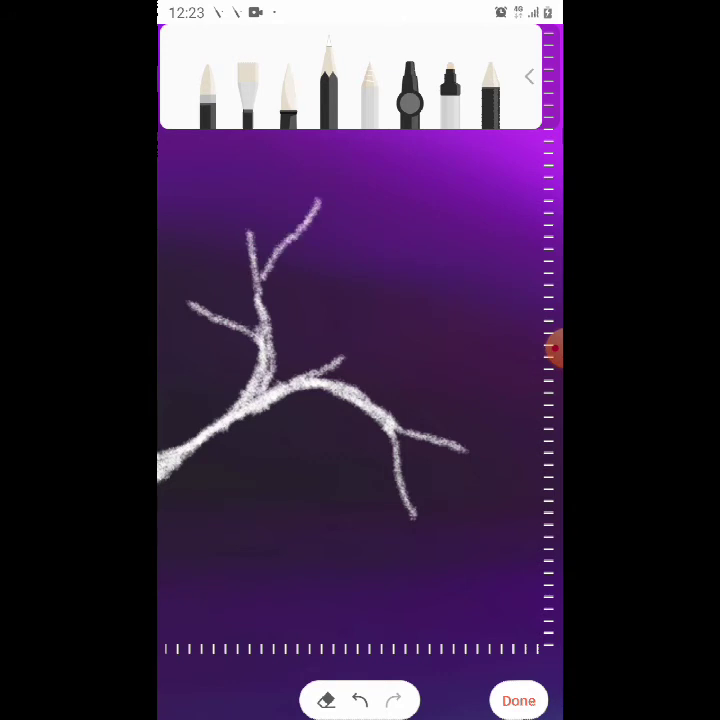
Lengthen the upper-right branch with a forked twig pair and a short branch at the main fork.
{"action": "left_click_drag", "start_coordinate": [285, 378], "coordinate": [420, 312]}
{"action": "left_click_drag", "start_coordinate": [355, 345], "coordinate": [392, 240]}
{"action": "left_click_drag", "start_coordinate": [378, 290], "coordinate": [340, 232]}
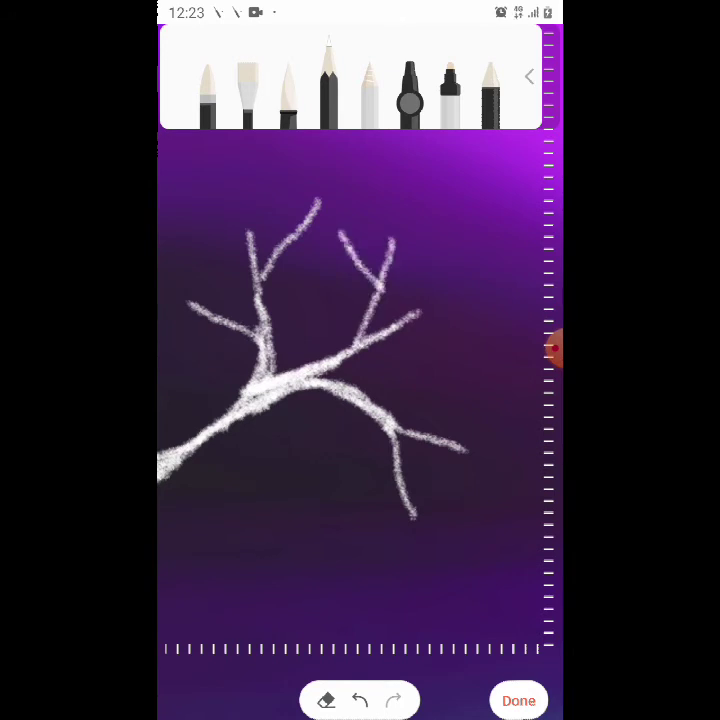
{"action": "mouse_move", "coordinate": [268, 368]}
{"action": "left_mouse_down"}
{"action": "mouse_move", "coordinate": [316, 320]}
{"action": "mouse_move", "coordinate": [337, 268]}
{"action": "left_mouse_up"}
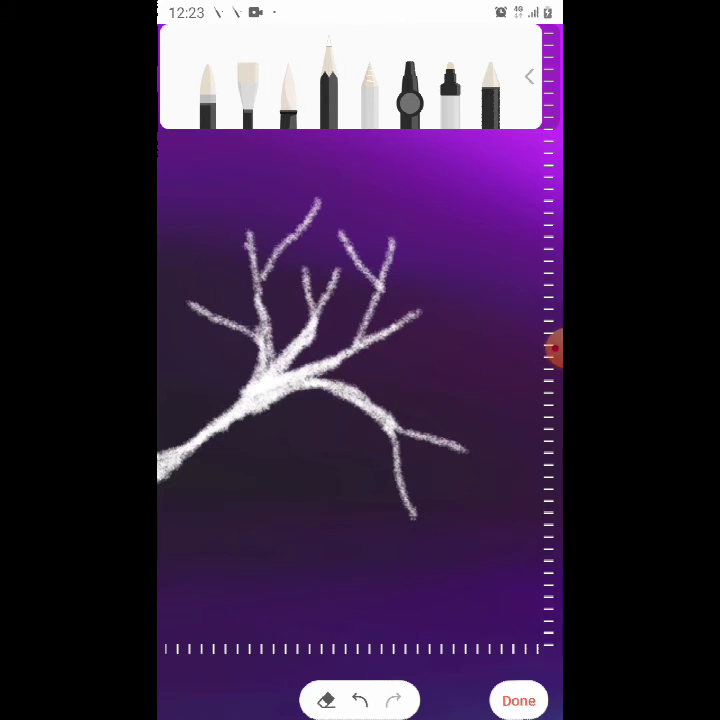
{"action": "scroll", "coordinate": [360, 400], "scroll_direction": "down", "scroll_amount": 5}
{"action": "scroll", "coordinate": [360, 400], "scroll_direction": "up", "scroll_amount": 5}
{"action": "left_click_drag", "start_coordinate": [360, 400], "coordinate": [325, 390]}
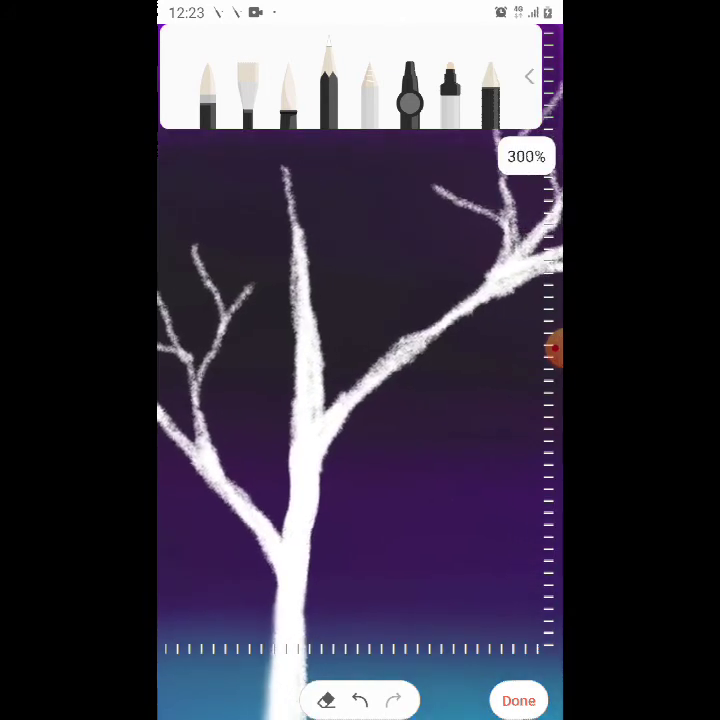
Thicken the tree's right branch, add a thin left twig, and restroke the trunk top.
{"action": "left_click_drag", "start_coordinate": [375, 365], "coordinate": [478, 290]}
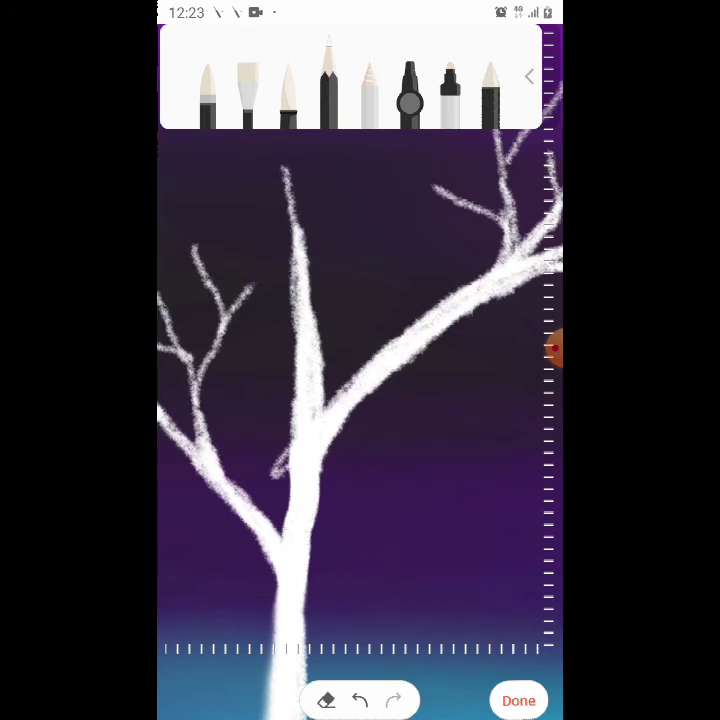
{"action": "left_click_drag", "start_coordinate": [296, 445], "coordinate": [270, 477]}
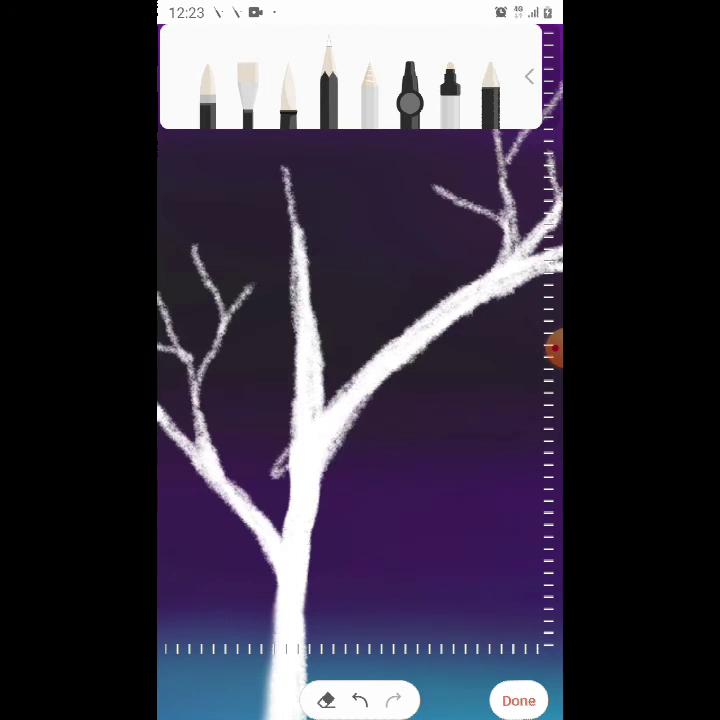
{"action": "left_click_drag", "start_coordinate": [330, 300], "coordinate": [360, 460]}
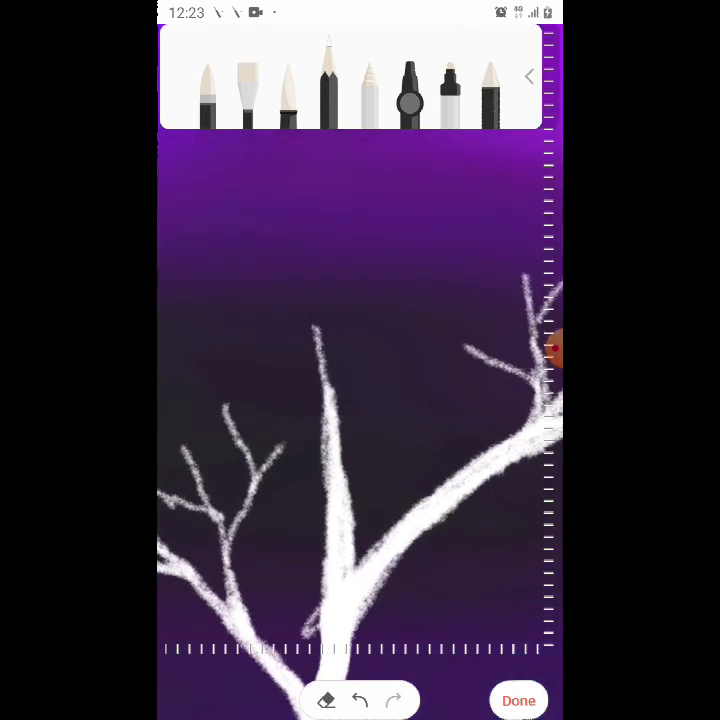
{"action": "left_click_drag", "start_coordinate": [322, 318], "coordinate": [336, 385]}
{"action": "left_click_drag", "start_coordinate": [316, 290], "coordinate": [334, 390]}
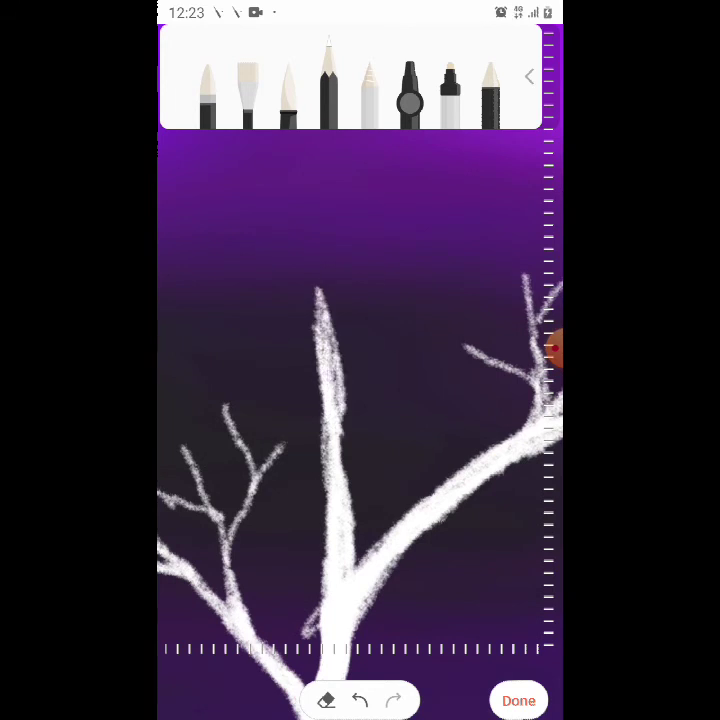
Extend the trunk upward to a tapered tip with a bold upper-left branch.
{"action": "left_click_drag", "start_coordinate": [300, 233], "coordinate": [318, 320]}
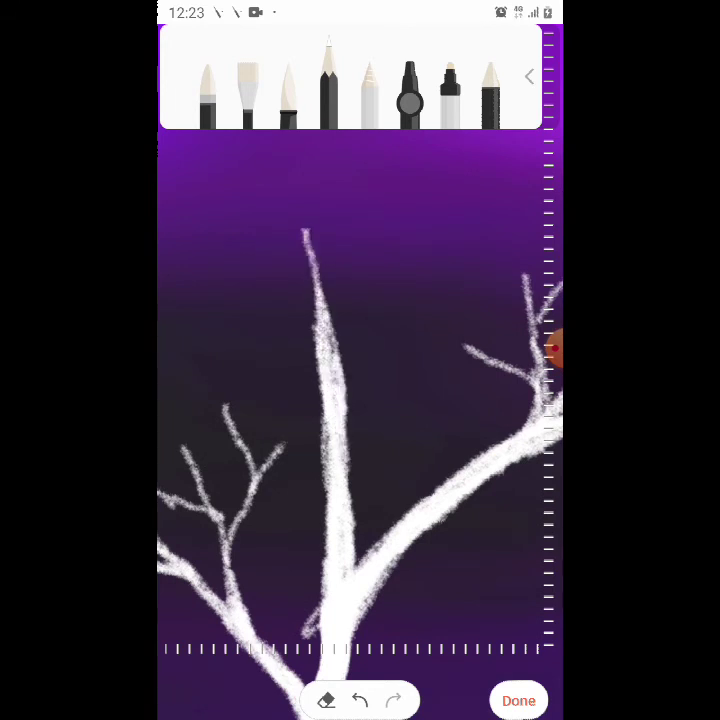
{"action": "left_click_drag", "start_coordinate": [293, 180], "coordinate": [312, 300]}
{"action": "left_click_drag", "start_coordinate": [240, 245], "coordinate": [315, 320]}
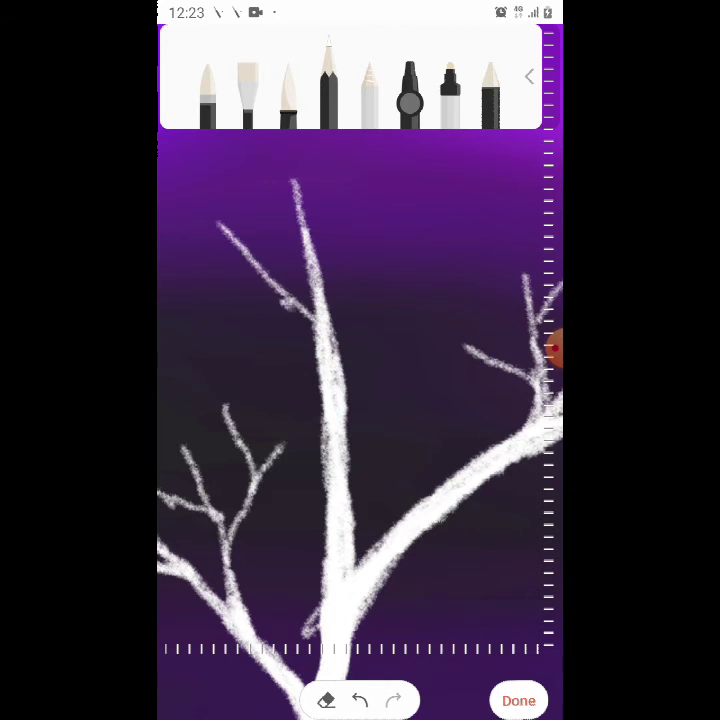
{"action": "left_click_drag", "start_coordinate": [218, 225], "coordinate": [318, 330]}
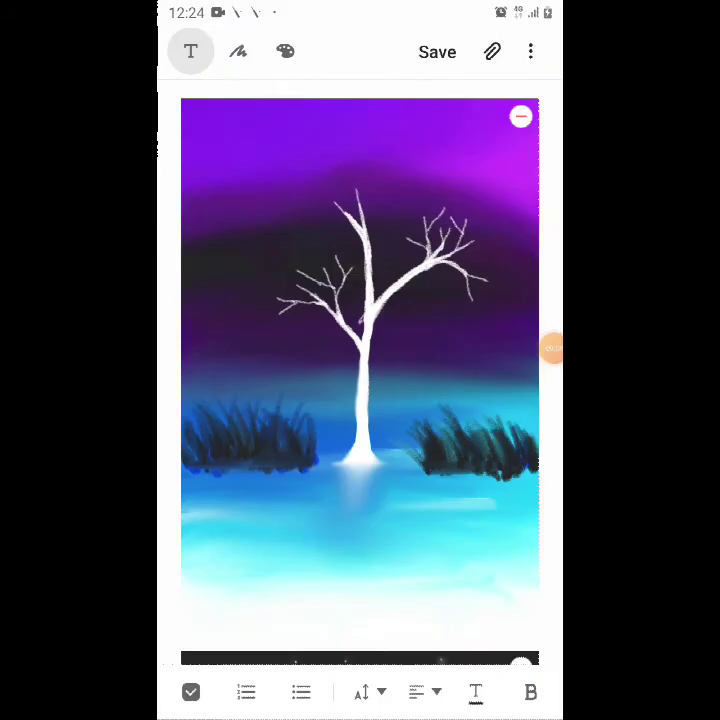
Reopen the painting, zoom in, and draw a new white branch angled toward the left limb.
{"action": "left_click", "coordinate": [360, 380]}
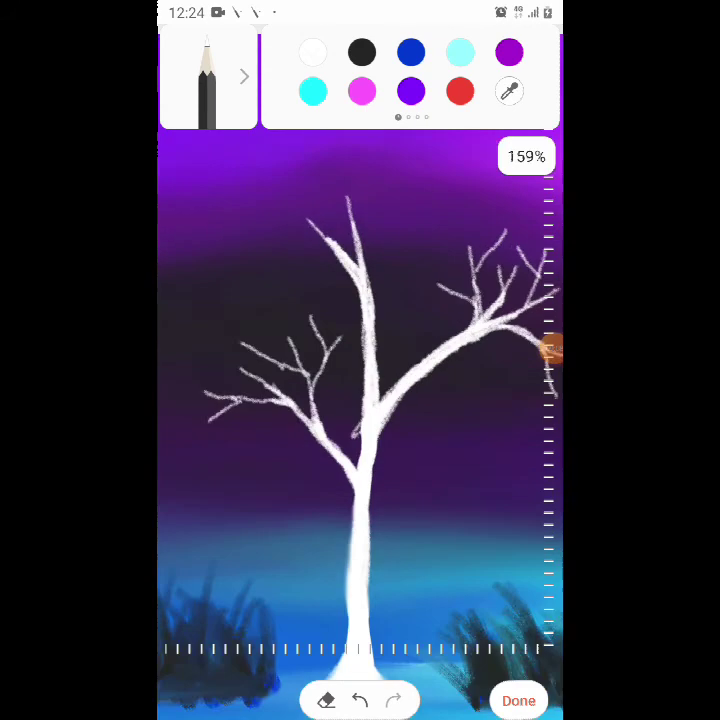
{"action": "scroll", "coordinate": [360, 400], "scroll_direction": "up", "scroll_amount": 5}
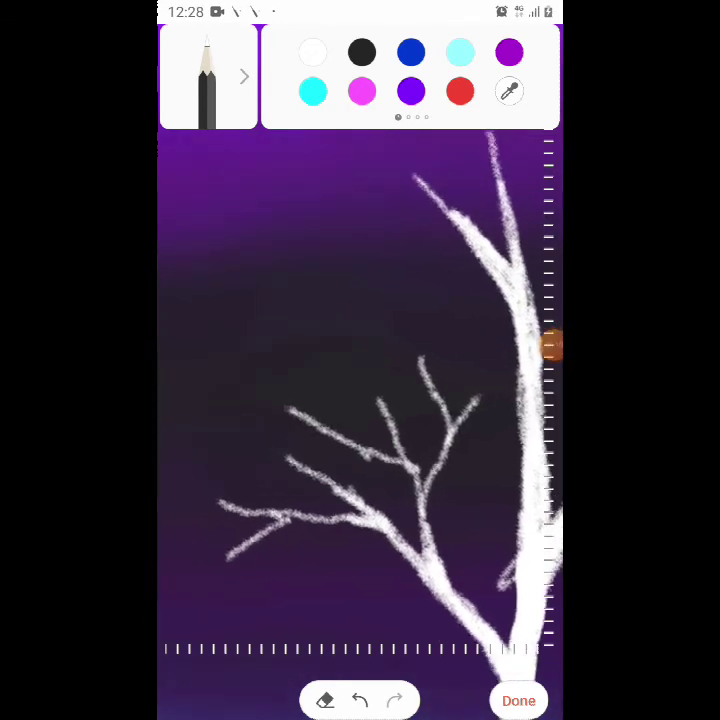
{"action": "left_click_drag", "start_coordinate": [345, 515], "coordinate": [215, 387]}
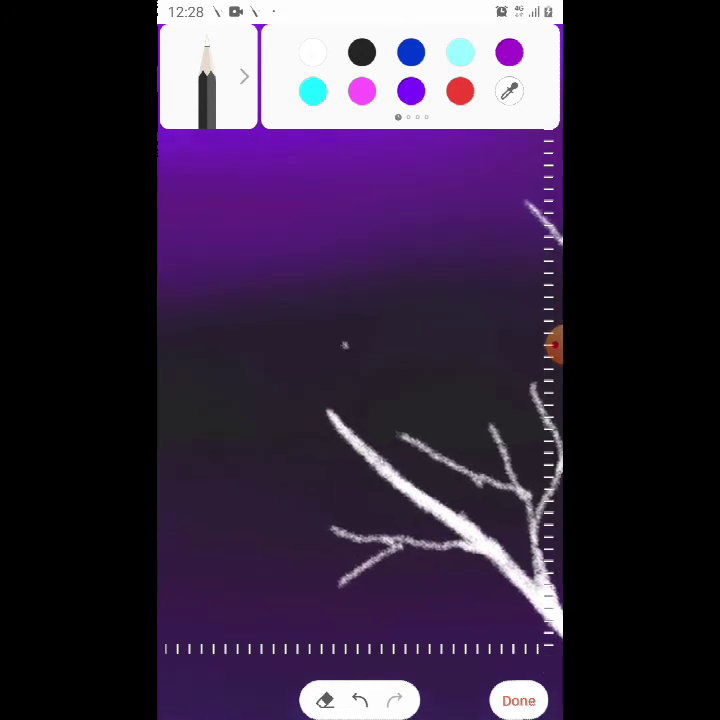
Lengthen the new branch up-left with a horizontal side branch, a downward twig and tip twigs.
{"action": "left_click_drag", "start_coordinate": [345, 435], "coordinate": [185, 312]}
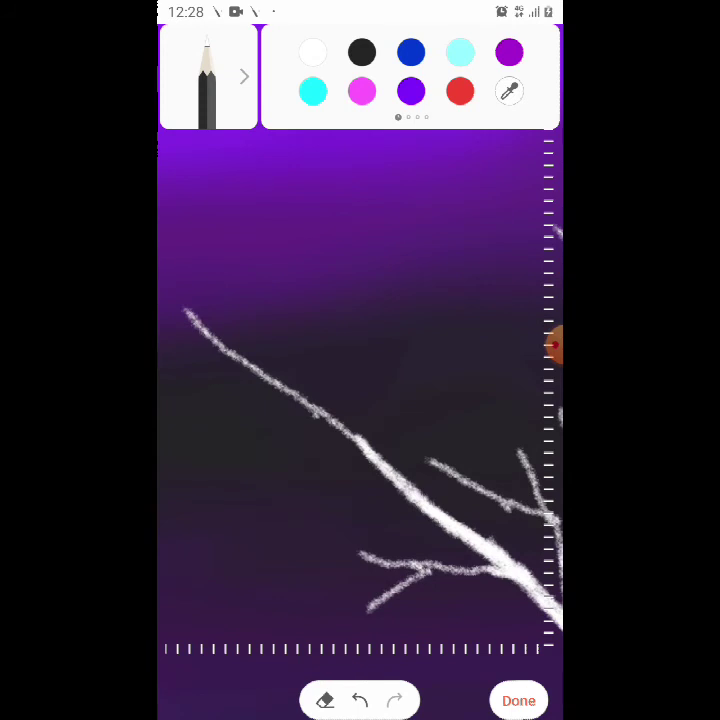
{"action": "left_click_drag", "start_coordinate": [310, 408], "coordinate": [185, 410]}
{"action": "left_click_drag", "start_coordinate": [256, 413], "coordinate": [228, 460]}
{"action": "mouse_move", "coordinate": [225, 352]}
{"action": "left_mouse_down"}
{"action": "mouse_move", "coordinate": [205, 300]}
{"action": "mouse_move", "coordinate": [198, 235]}
{"action": "mouse_move", "coordinate": [165, 305]}
{"action": "left_mouse_up"}
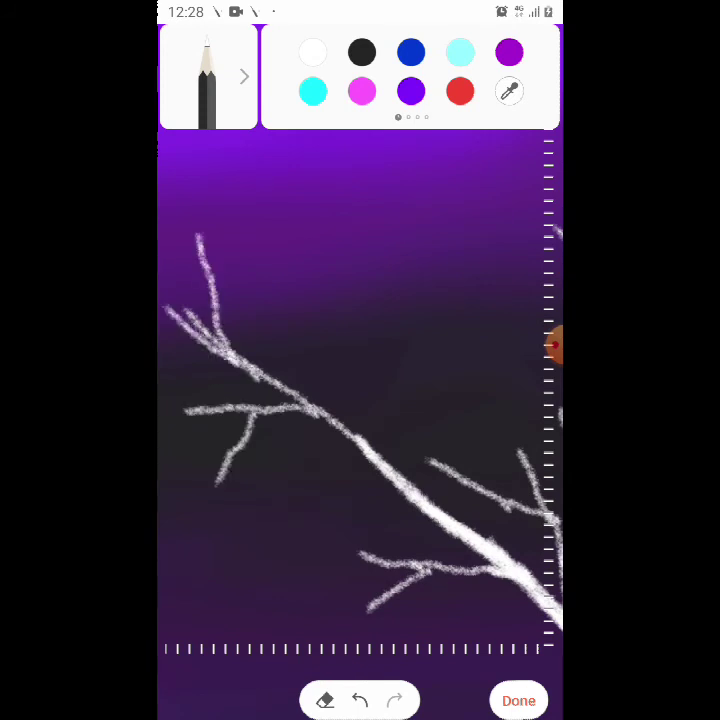
Undo two stray strokes, then redraw the extension with twigs reaching up-left, left and up-right.
{"action": "left_click_drag", "start_coordinate": [300, 400], "coordinate": [420, 462]}
{"action": "left_click", "coordinate": [360, 700]}
{"action": "left_click", "coordinate": [360, 700]}
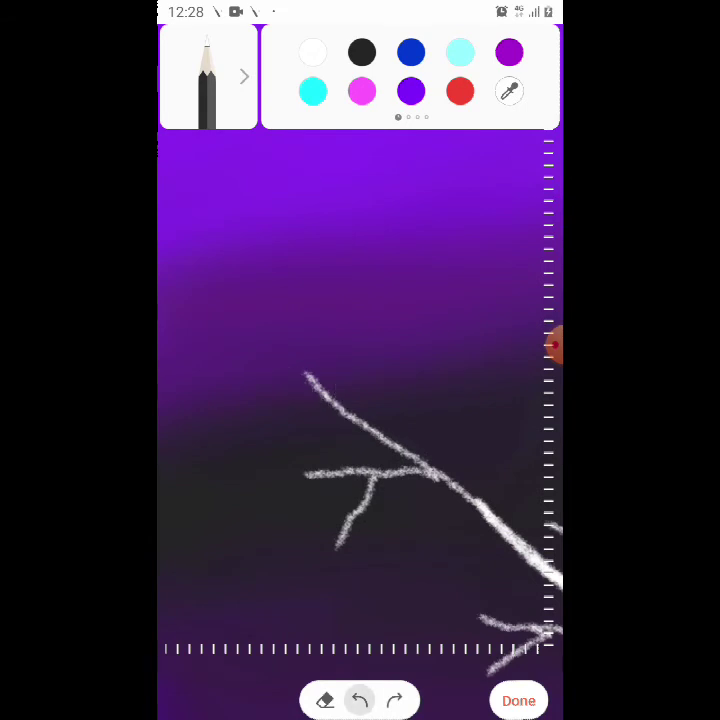
{"action": "left_click_drag", "start_coordinate": [250, 350], "coordinate": [432, 464]}
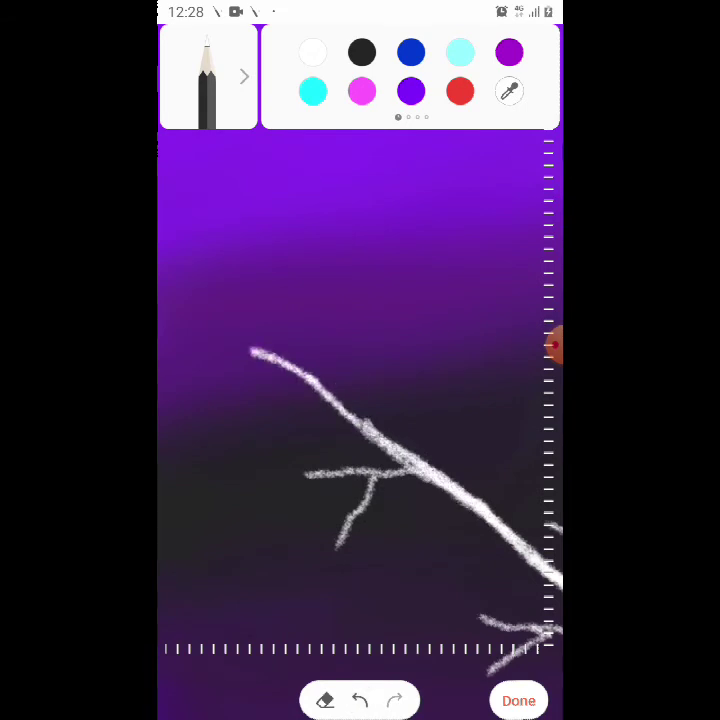
{"action": "left_click_drag", "start_coordinate": [358, 430], "coordinate": [330, 235]}
{"action": "left_click_drag", "start_coordinate": [352, 310], "coordinate": [273, 268]}
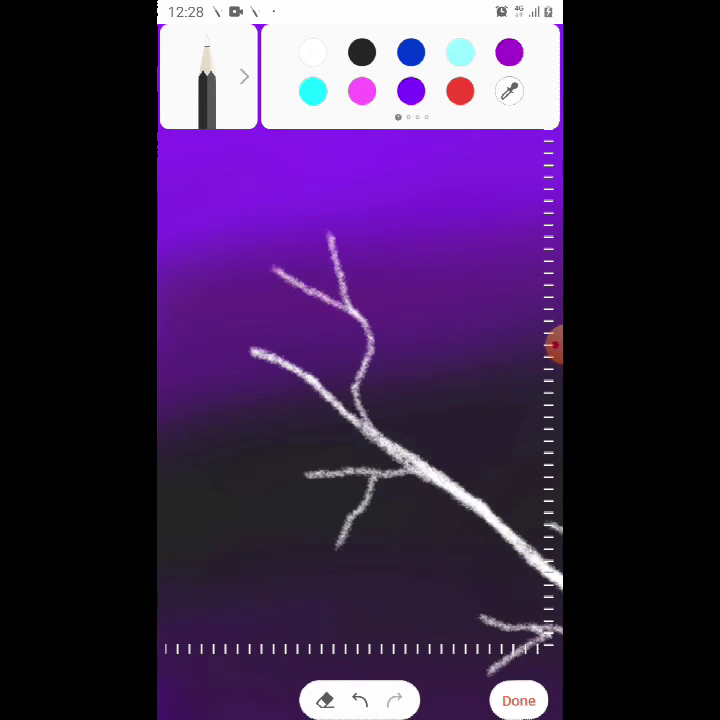
{"action": "left_click_drag", "start_coordinate": [308, 381], "coordinate": [213, 398]}
{"action": "left_click_drag", "start_coordinate": [366, 332], "coordinate": [414, 255]}
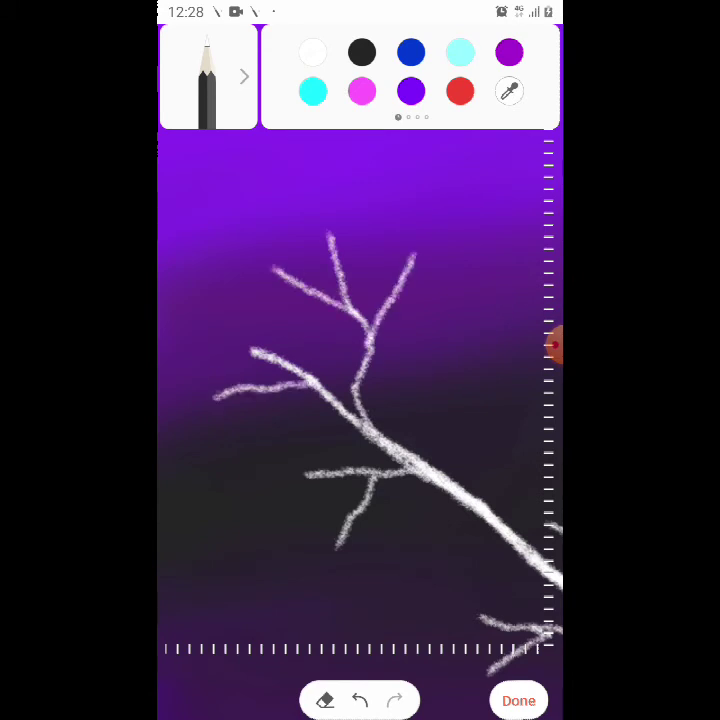
{"action": "scroll", "coordinate": [360, 400], "scroll_direction": "down", "scroll_amount": 5}
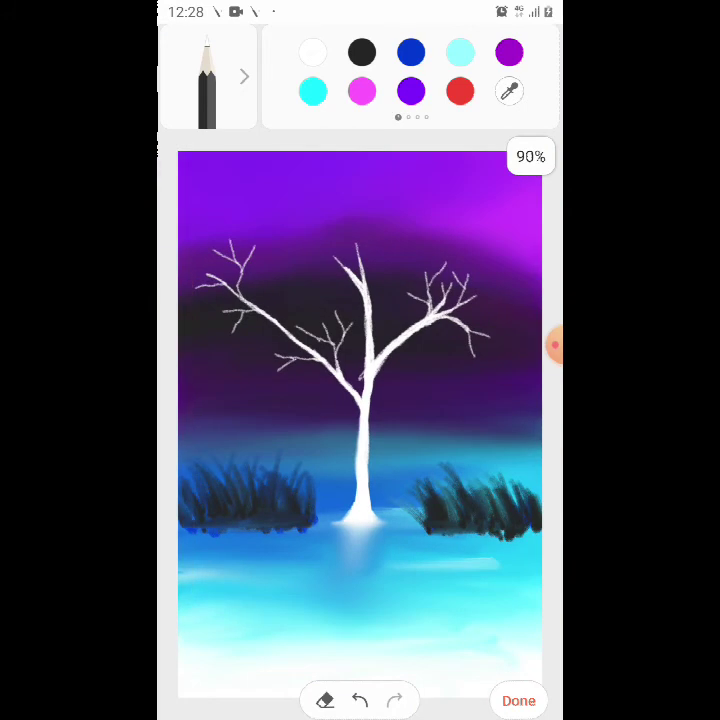
Undo the last three upper-left branch strokes and zoom in on that area.
{"action": "scroll", "coordinate": [360, 400], "scroll_direction": "up", "scroll_amount": 3}
{"action": "scroll", "coordinate": [360, 400], "scroll_direction": "down", "scroll_amount": 3}
{"action": "left_click", "coordinate": [360, 700]}
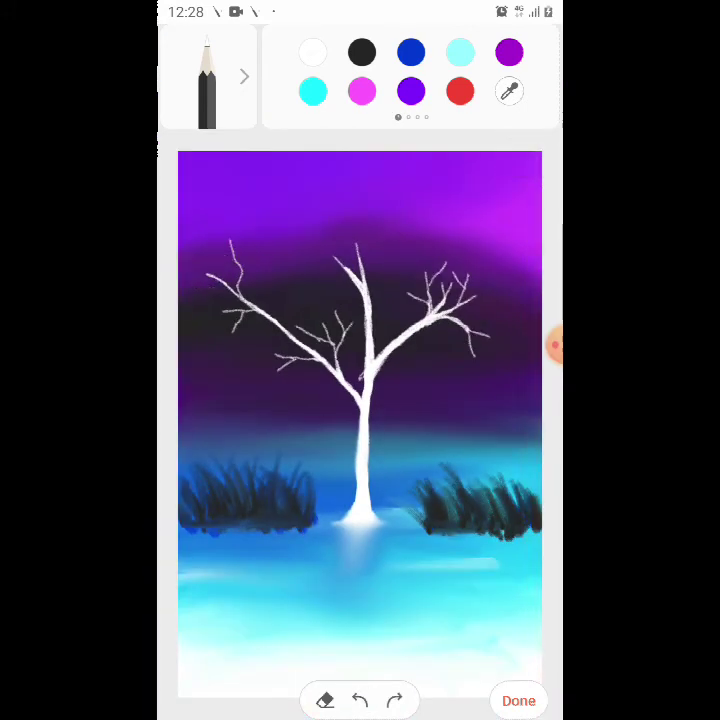
{"action": "left_click", "coordinate": [360, 700]}
{"action": "left_click", "coordinate": [360, 700]}
{"action": "scroll", "coordinate": [268, 348], "scroll_direction": "up", "scroll_amount": 3}
{"action": "scroll", "coordinate": [268, 348], "scroll_direction": "up", "scroll_amount": 2}
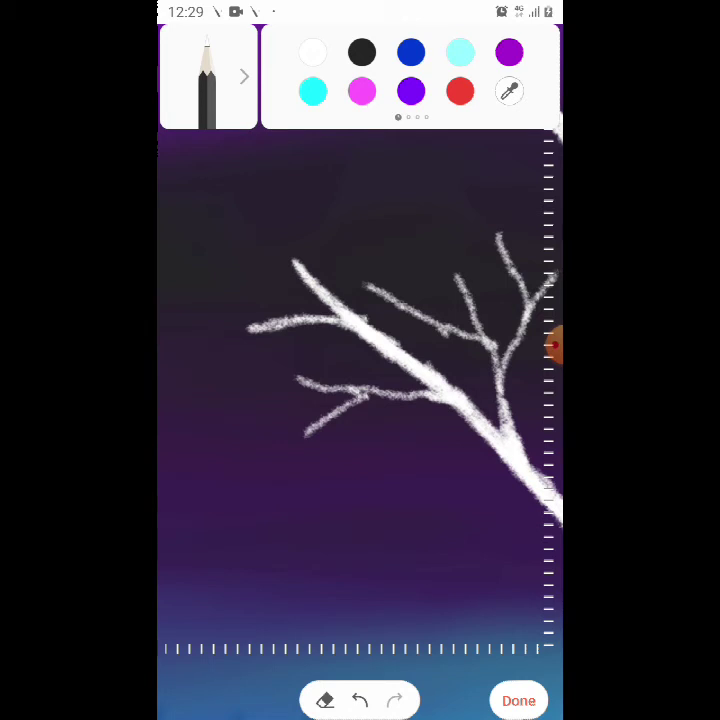
Thicken the main left branch, lengthen its left twig, and add a fork, undoing the lower prong.
{"action": "left_click_drag", "start_coordinate": [355, 310], "coordinate": [460, 385]}
{"action": "left_click_drag", "start_coordinate": [290, 323], "coordinate": [192, 330]}
{"action": "left_click_drag", "start_coordinate": [258, 338], "coordinate": [217, 402]}
{"action": "left_click_drag", "start_coordinate": [243, 365], "coordinate": [270, 405]}
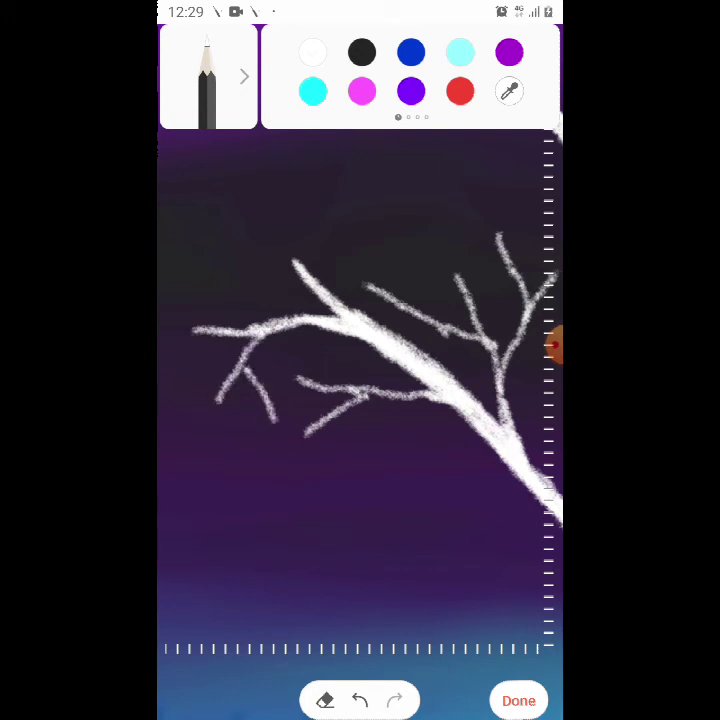
{"action": "left_click", "coordinate": [360, 700]}
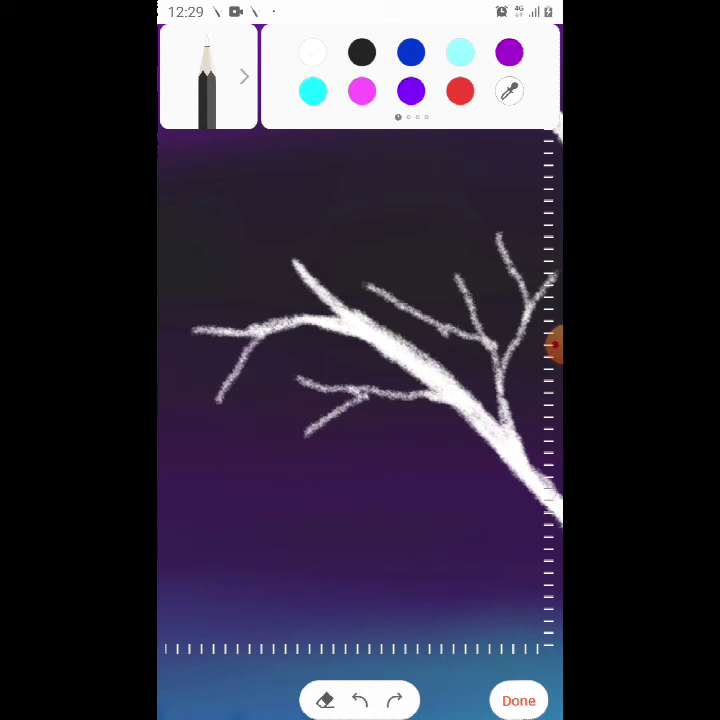
Add several twigs above the left branch, reaching left and rising upward.
{"action": "left_click_drag", "start_coordinate": [292, 263], "coordinate": [237, 190]}
{"action": "left_click_drag", "start_coordinate": [288, 260], "coordinate": [178, 257]}
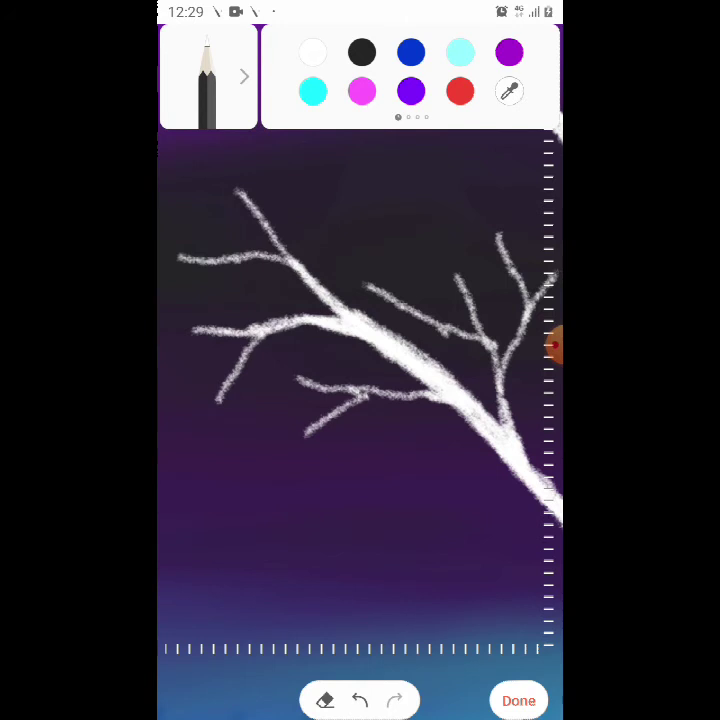
{"action": "left_click_drag", "start_coordinate": [262, 266], "coordinate": [175, 301]}
{"action": "left_click_drag", "start_coordinate": [252, 212], "coordinate": [175, 194]}
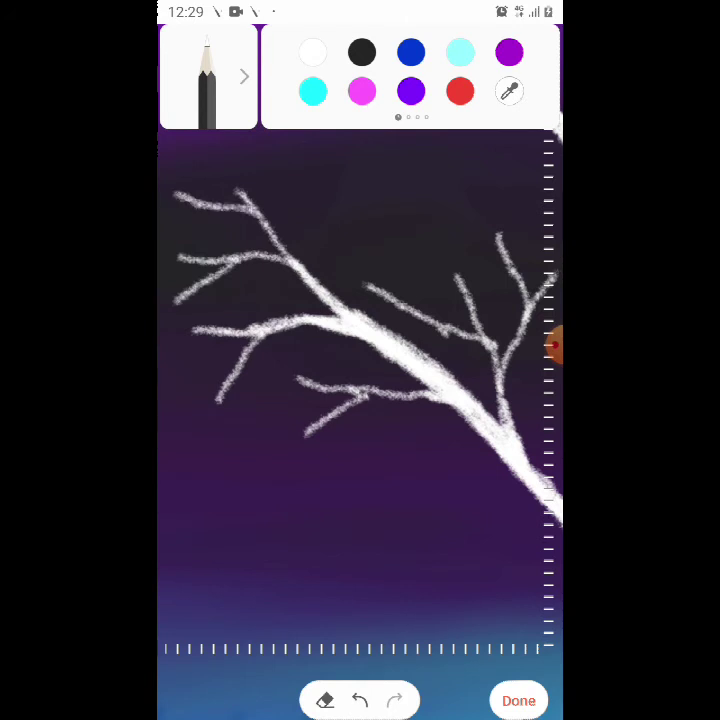
{"action": "left_click_drag", "start_coordinate": [243, 195], "coordinate": [226, 136]}
{"action": "left_click_drag", "start_coordinate": [276, 210], "coordinate": [307, 137]}
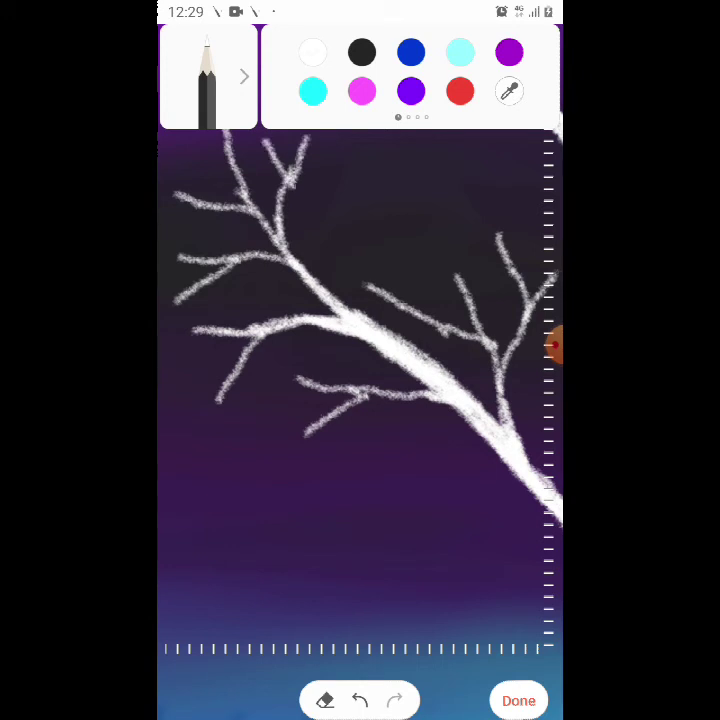
{"action": "left_click_drag", "start_coordinate": [279, 225], "coordinate": [296, 176]}
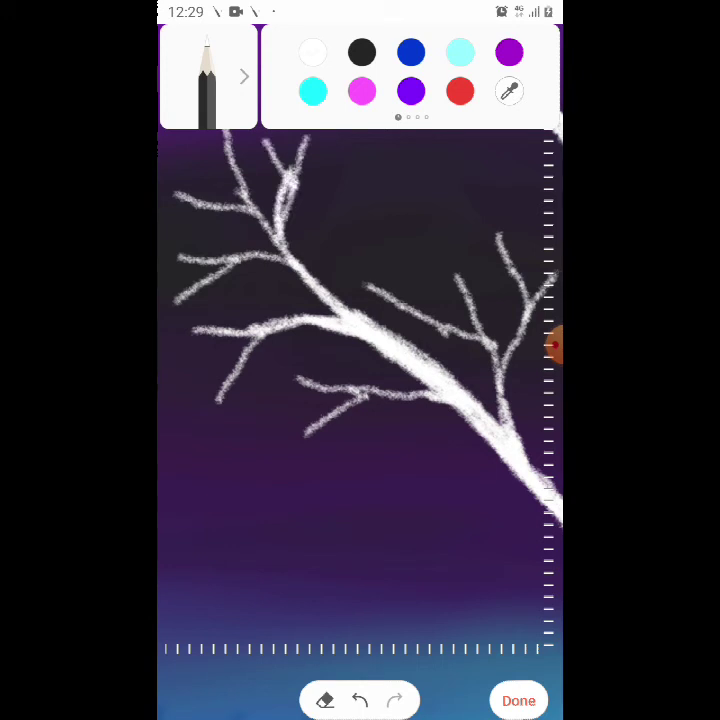
Thicken the main branch and add forked and hanging twigs toward the right edge.
{"action": "left_click_drag", "start_coordinate": [340, 315], "coordinate": [290, 212]}
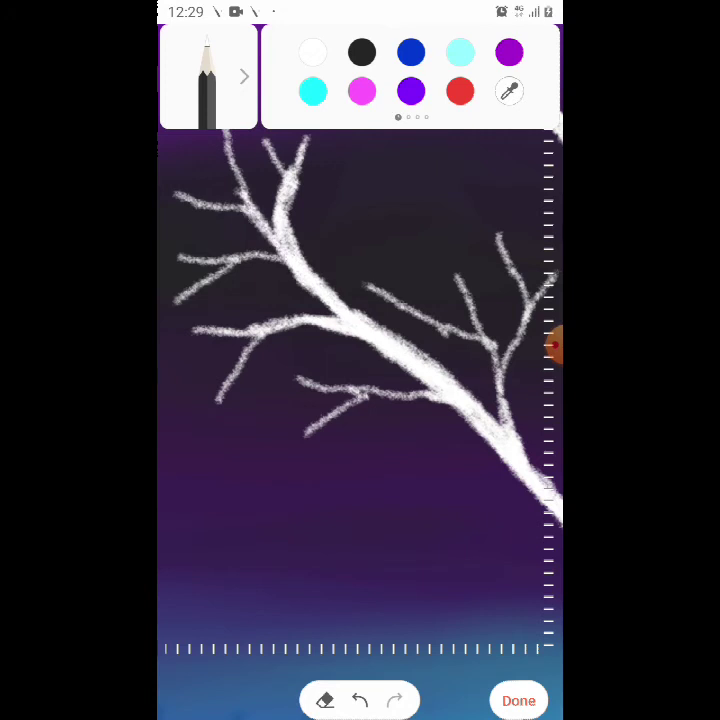
{"action": "left_click_drag", "start_coordinate": [396, 300], "coordinate": [314, 229]}
{"action": "left_click_drag", "start_coordinate": [372, 262], "coordinate": [367, 218]}
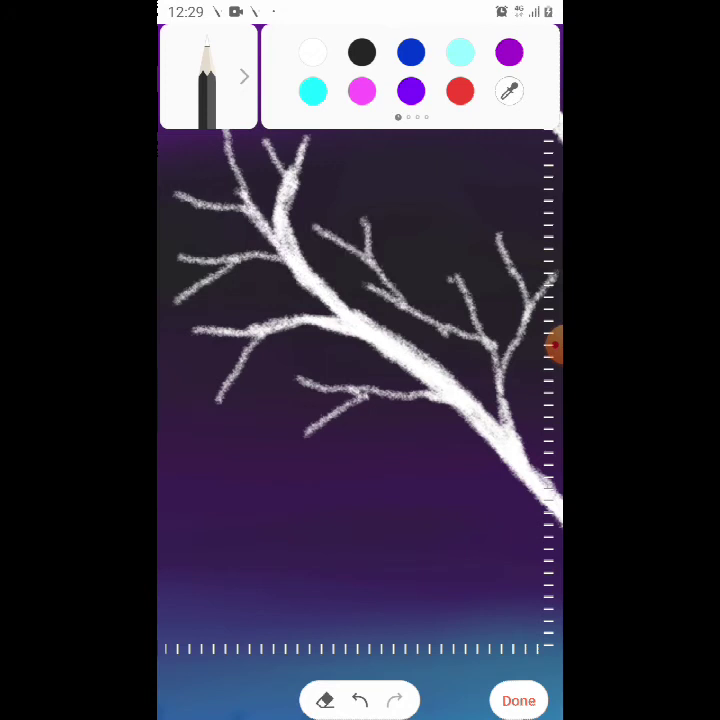
{"action": "left_click_drag", "start_coordinate": [462, 292], "coordinate": [421, 197]}
{"action": "left_click_drag", "start_coordinate": [505, 415], "coordinate": [489, 347]}
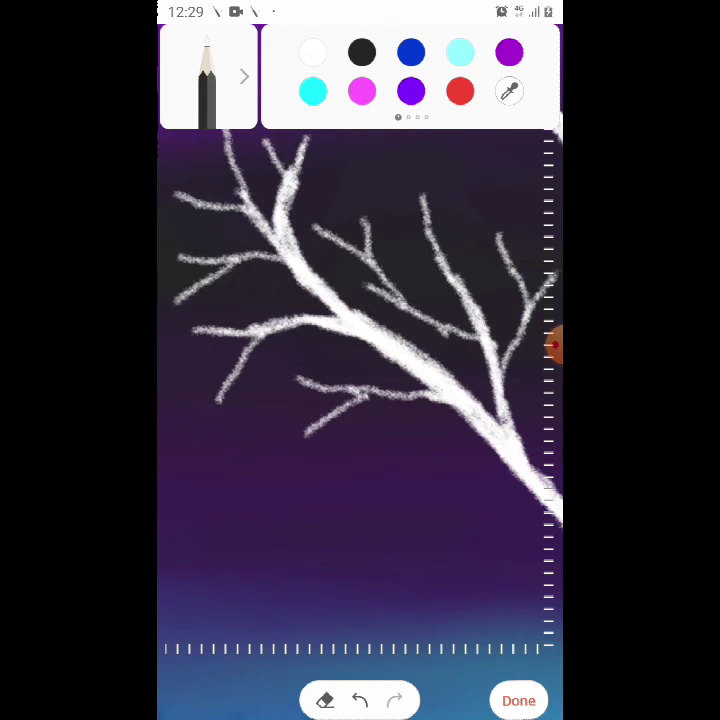
{"action": "left_click_drag", "start_coordinate": [400, 350], "coordinate": [380, 365]}
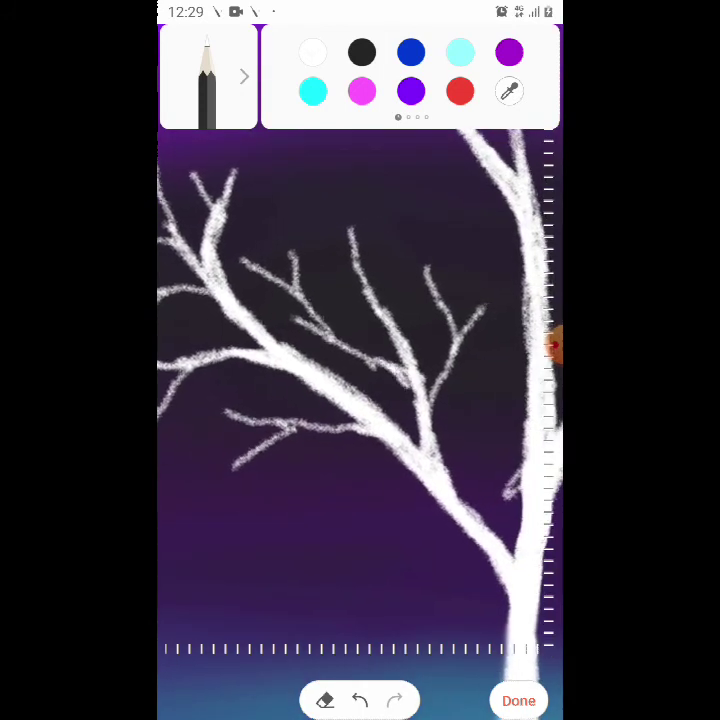
Brighten the upper-left twigs and add a new white branch reaching upward with top twigs.
{"action": "left_click_drag", "start_coordinate": [228, 212], "coordinate": [175, 176]}
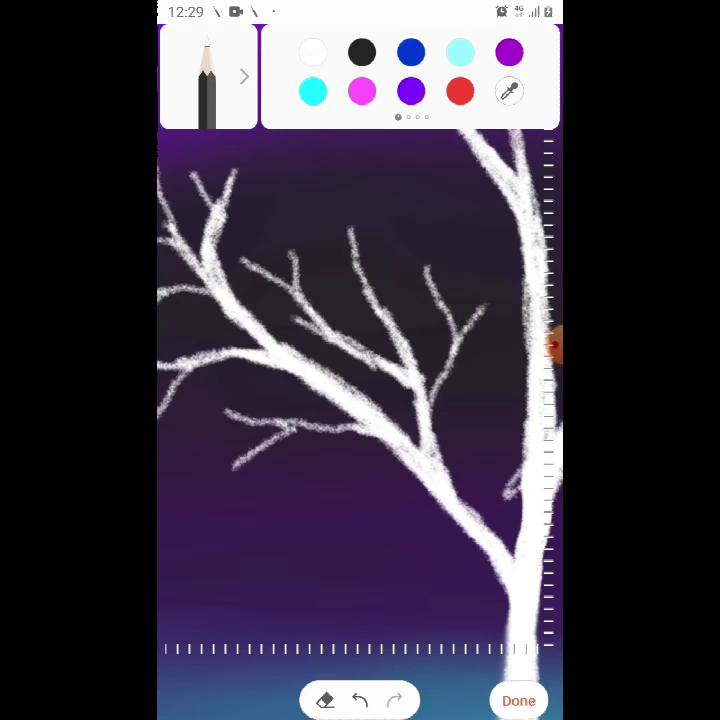
{"action": "left_click_drag", "start_coordinate": [345, 345], "coordinate": [292, 306]}
{"action": "left_click_drag", "start_coordinate": [291, 254], "coordinate": [287, 203]}
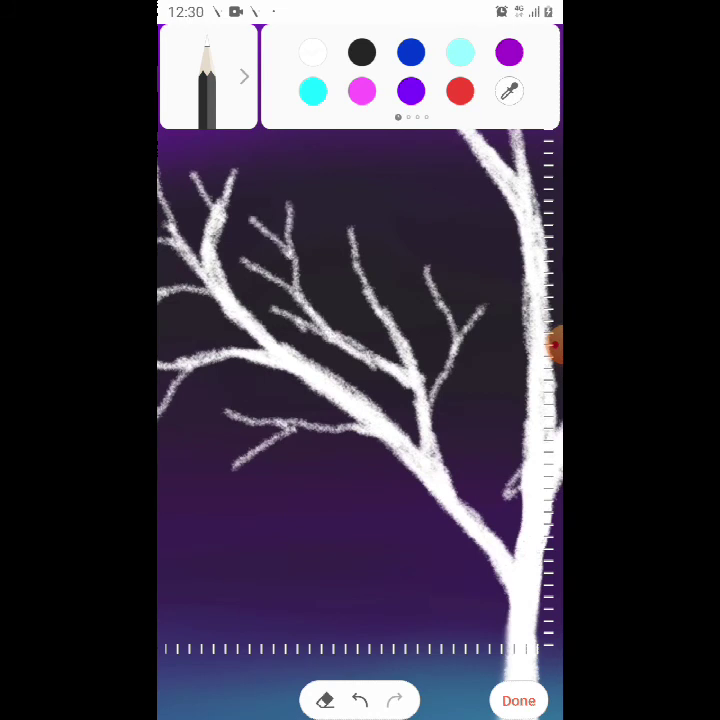
{"action": "left_click_drag", "start_coordinate": [390, 335], "coordinate": [335, 182]}
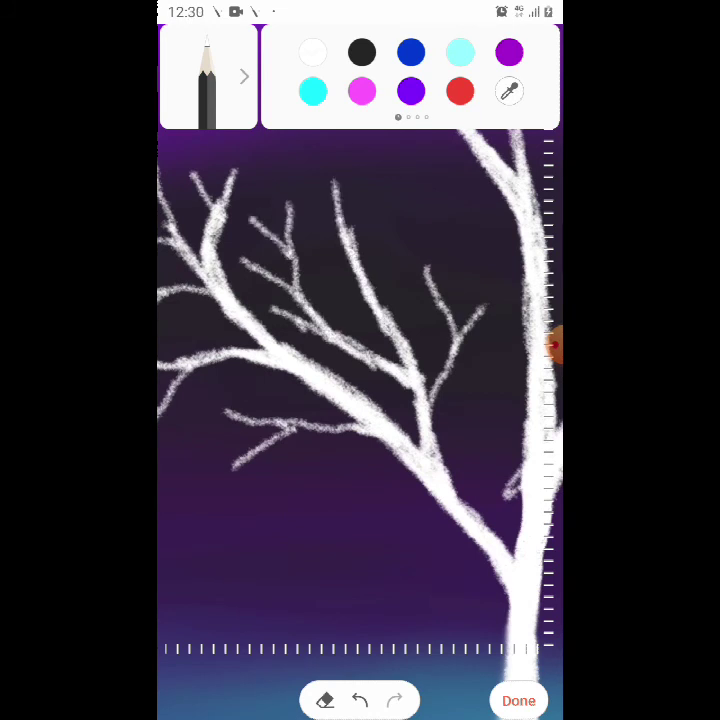
{"action": "left_click_drag", "start_coordinate": [350, 290], "coordinate": [312, 246]}
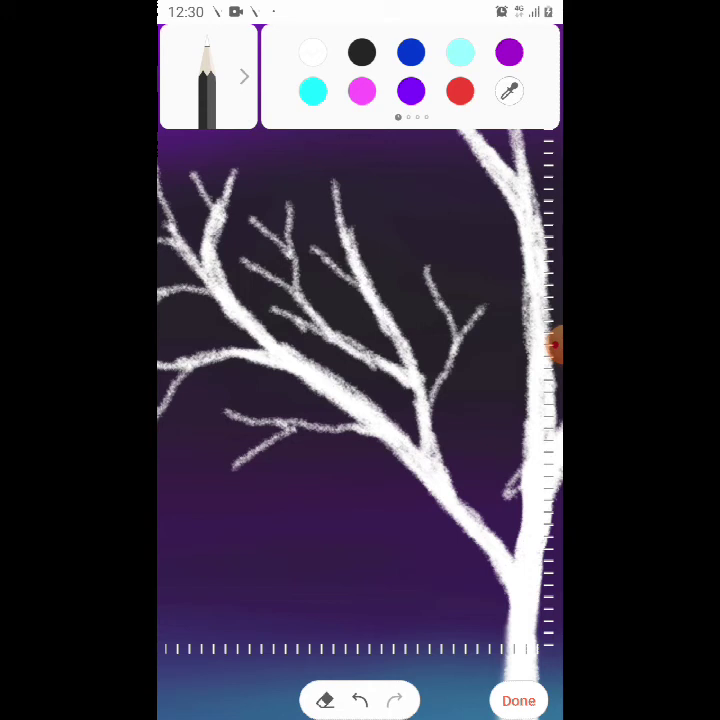
{"action": "mouse_move", "coordinate": [340, 190]}
{"action": "left_mouse_down"}
{"action": "mouse_move", "coordinate": [300, 137]}
{"action": "mouse_move", "coordinate": [385, 137]}
{"action": "left_mouse_up"}
Add joining twigs to the central branch and thin twigs on the tree's right side.
{"action": "left_click_drag", "start_coordinate": [360, 400], "coordinate": [350, 435]}
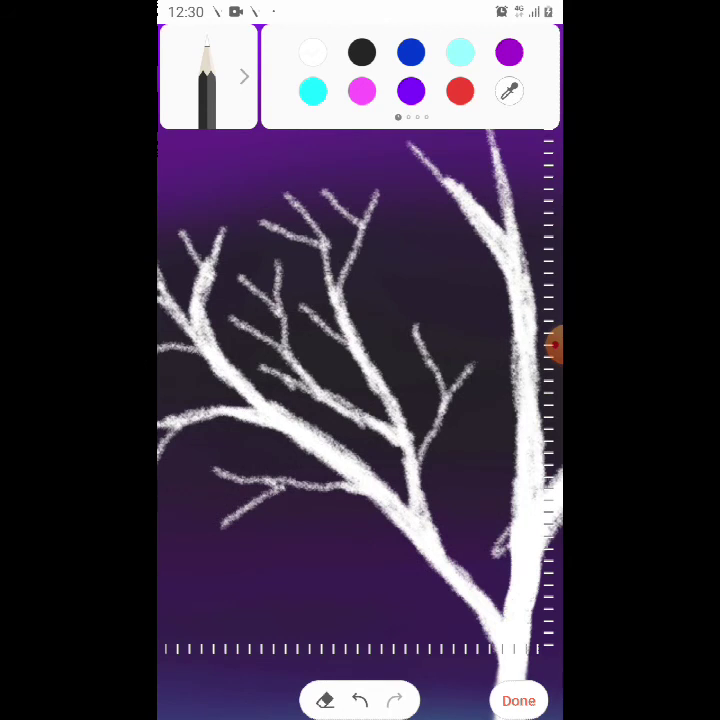
{"action": "left_click_drag", "start_coordinate": [398, 250], "coordinate": [420, 336]}
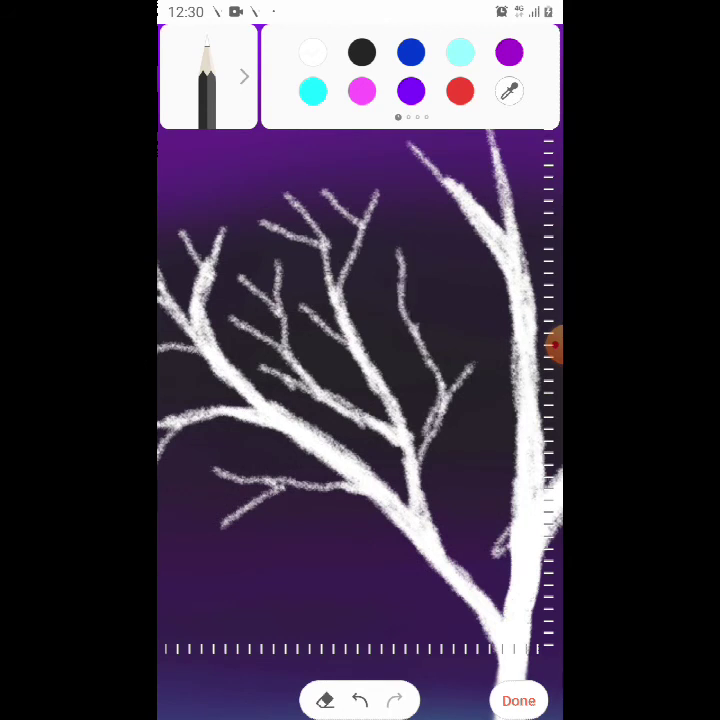
{"action": "left_click_drag", "start_coordinate": [242, 262], "coordinate": [236, 294]}
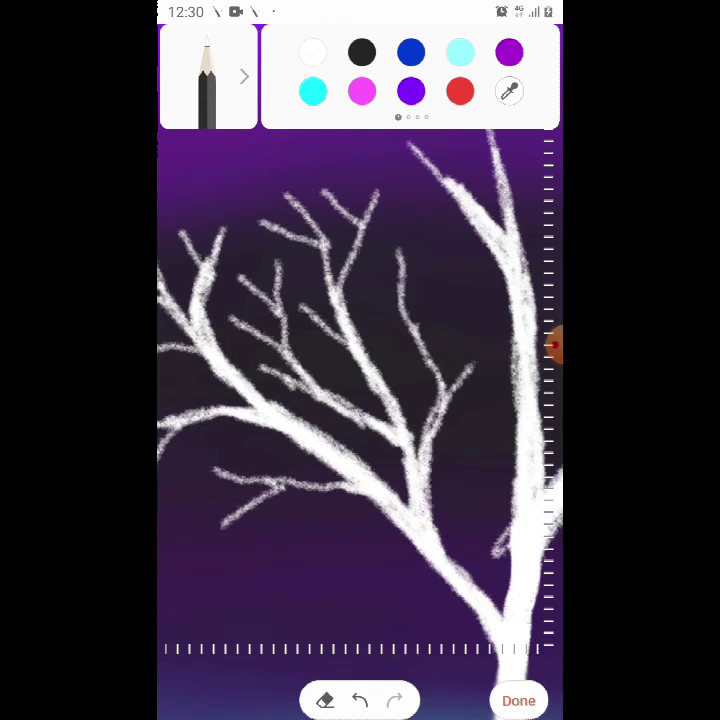
{"action": "left_click_drag", "start_coordinate": [360, 287], "coordinate": [413, 332]}
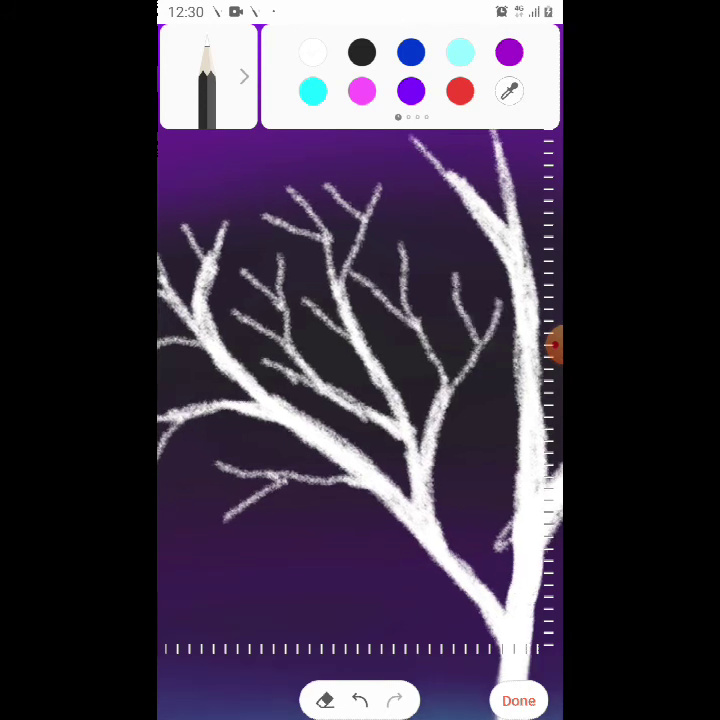
{"action": "left_click_drag", "start_coordinate": [438, 236], "coordinate": [404, 272]}
{"action": "left_click_drag", "start_coordinate": [456, 277], "coordinate": [472, 345]}
{"action": "left_click_drag", "start_coordinate": [498, 300], "coordinate": [478, 340]}
Zoom to the treetop and extend the central branch up-left with a thick left side branch.
{"action": "scroll", "coordinate": [360, 400], "scroll_direction": "down", "scroll_amount": 5}
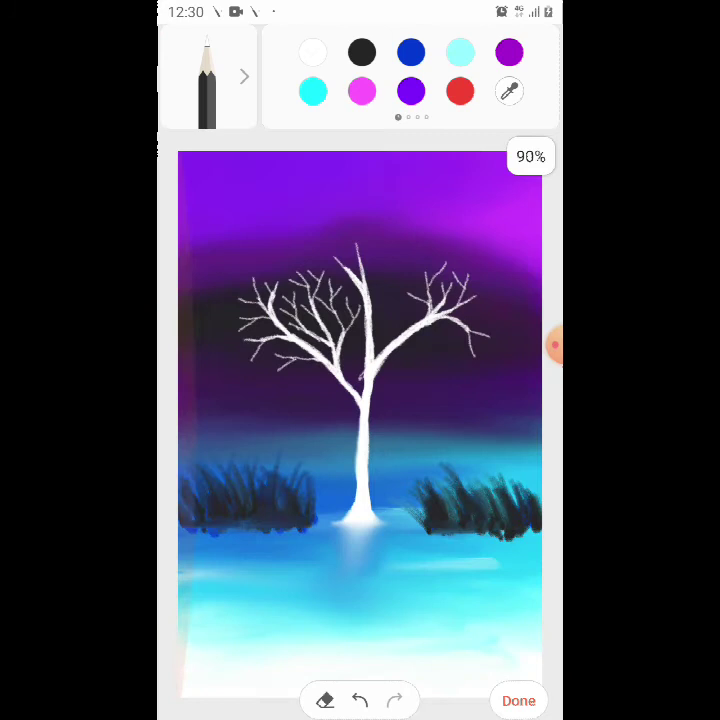
{"action": "scroll", "coordinate": [360, 330], "scroll_direction": "up", "scroll_amount": 5}
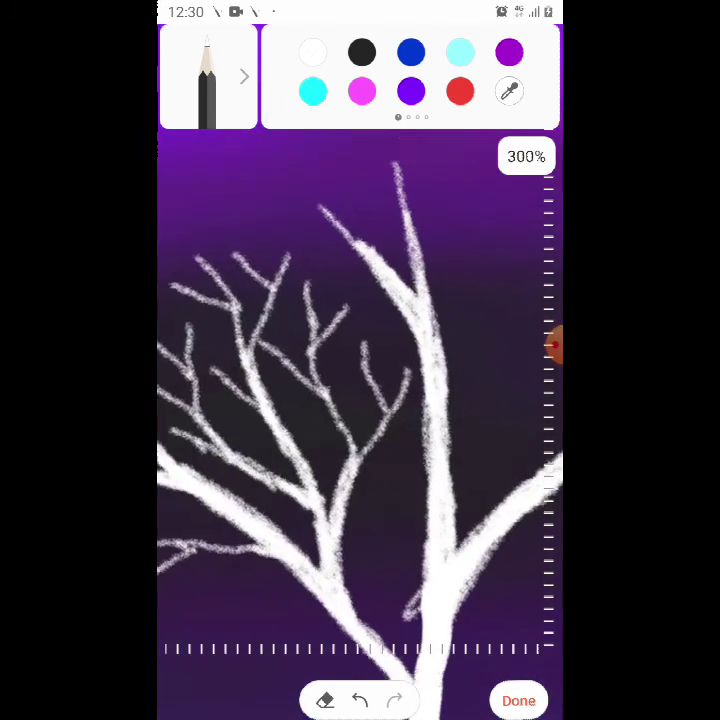
{"action": "left_click_drag", "start_coordinate": [360, 300], "coordinate": [360, 400]}
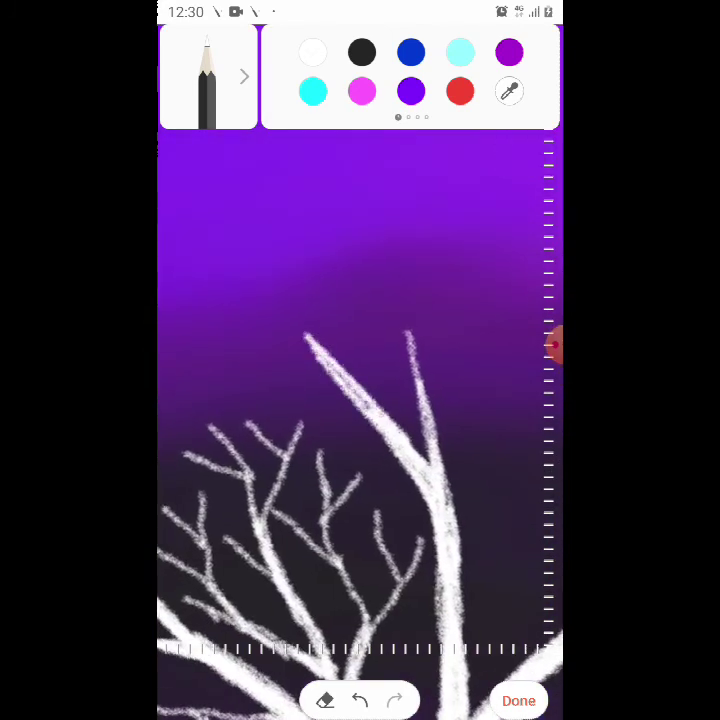
{"action": "left_click_drag", "start_coordinate": [312, 350], "coordinate": [258, 267]}
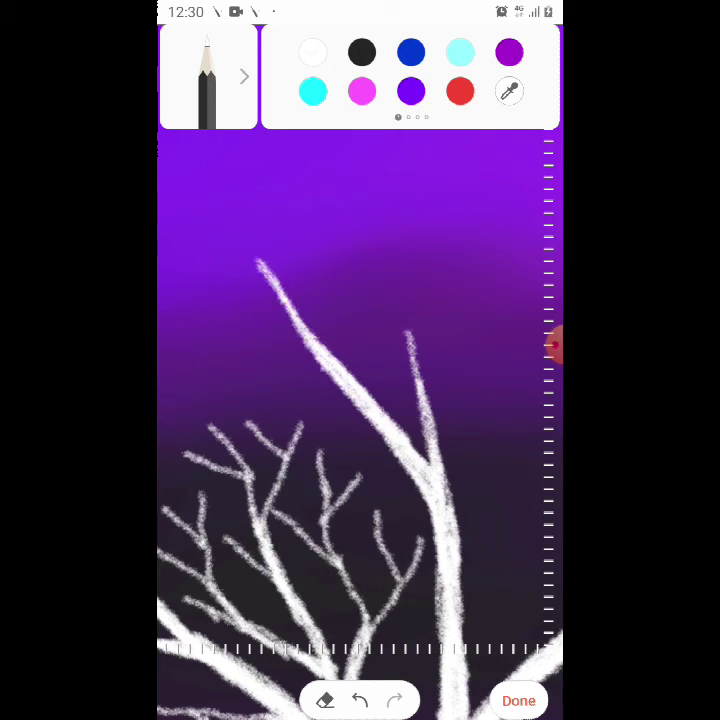
{"action": "left_click_drag", "start_coordinate": [315, 358], "coordinate": [208, 338]}
{"action": "left_click_drag", "start_coordinate": [290, 352], "coordinate": [190, 339]}
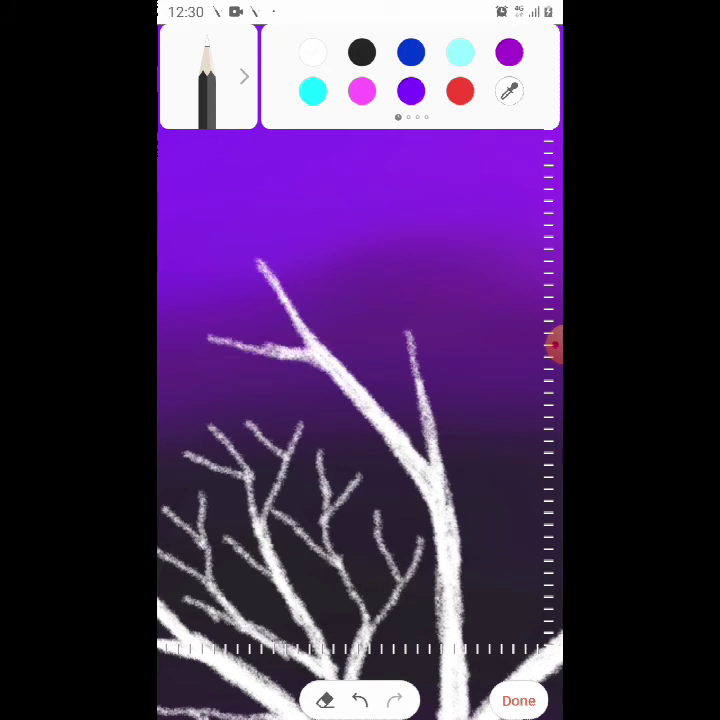
Add branches angling down-left and reaching left, undoing the last upper-left stroke.
{"action": "left_click_drag", "start_coordinate": [300, 400], "coordinate": [405, 380]}
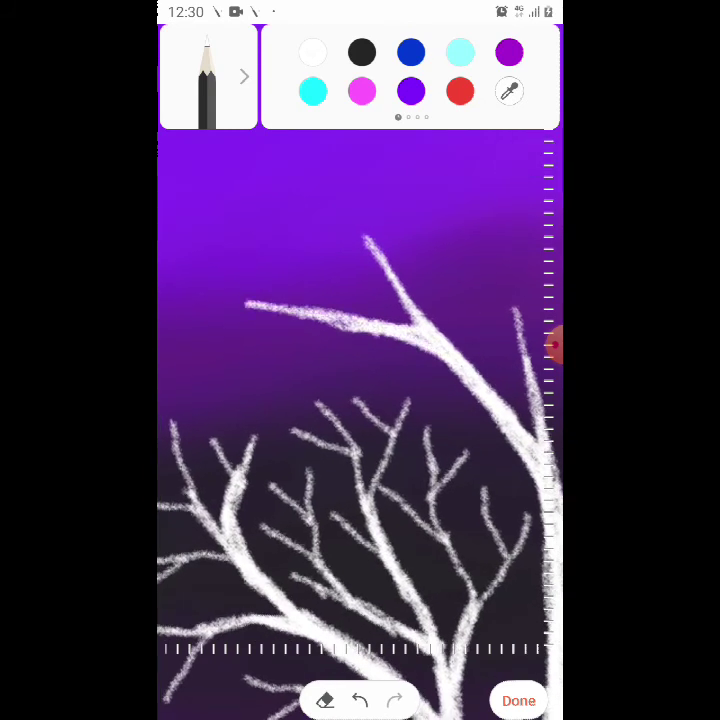
{"action": "left_click_drag", "start_coordinate": [330, 330], "coordinate": [235, 375]}
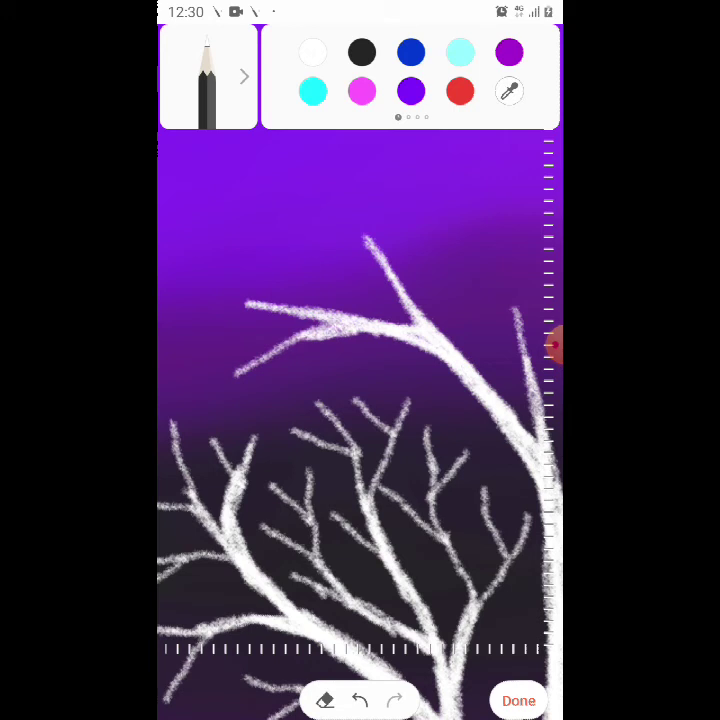
{"action": "left_click_drag", "start_coordinate": [315, 340], "coordinate": [208, 390]}
{"action": "mouse_move", "coordinate": [275, 348]}
{"action": "left_mouse_down"}
{"action": "mouse_move", "coordinate": [172, 318]}
{"action": "mouse_move", "coordinate": [190, 325]}
{"action": "left_mouse_up"}
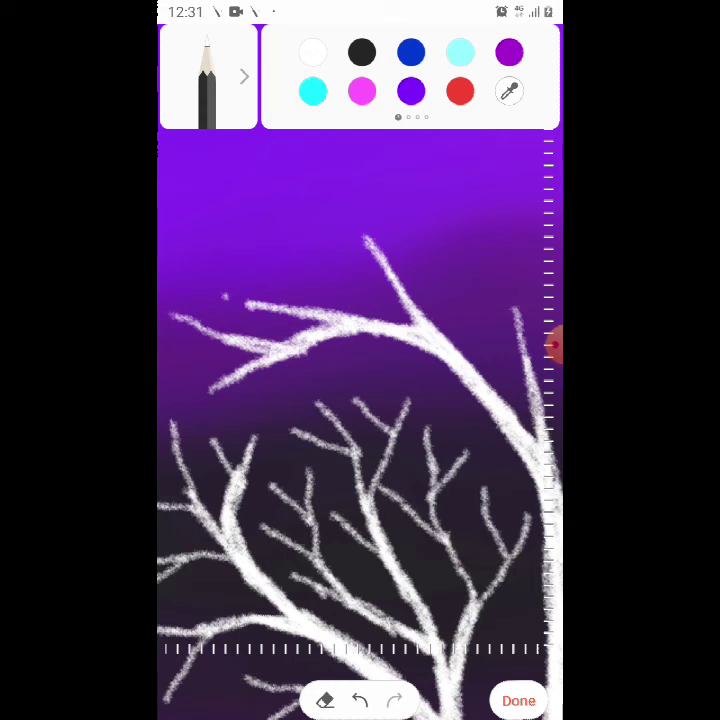
{"action": "left_click_drag", "start_coordinate": [245, 300], "coordinate": [175, 242]}
{"action": "left_click", "coordinate": [360, 700]}
Extend the top branch tip upward, thicken it, and add twigs at its upper-left tip.
{"action": "left_click_drag", "start_coordinate": [400, 400], "coordinate": [340, 475]}
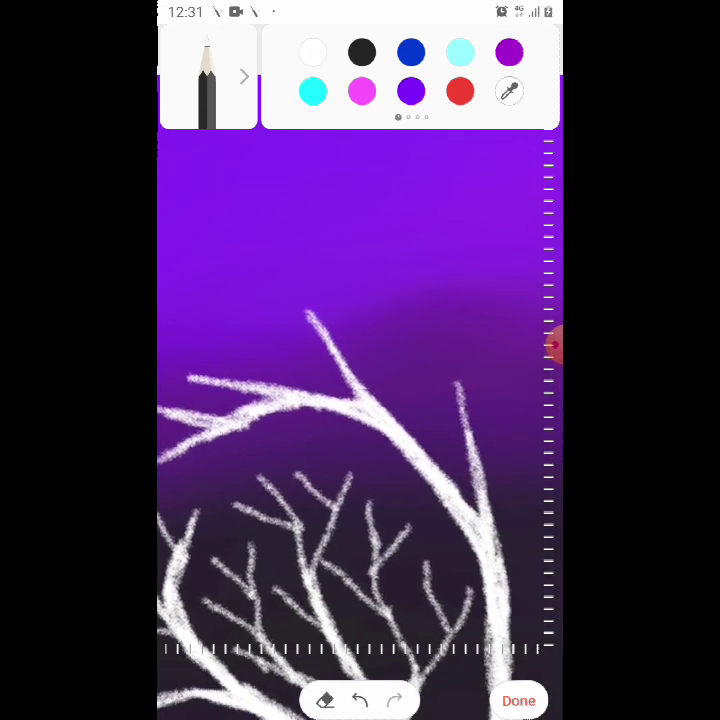
{"action": "mouse_move", "coordinate": [305, 315]}
{"action": "left_mouse_down"}
{"action": "mouse_move", "coordinate": [265, 213]}
{"action": "mouse_move", "coordinate": [180, 265]}
{"action": "left_mouse_up"}
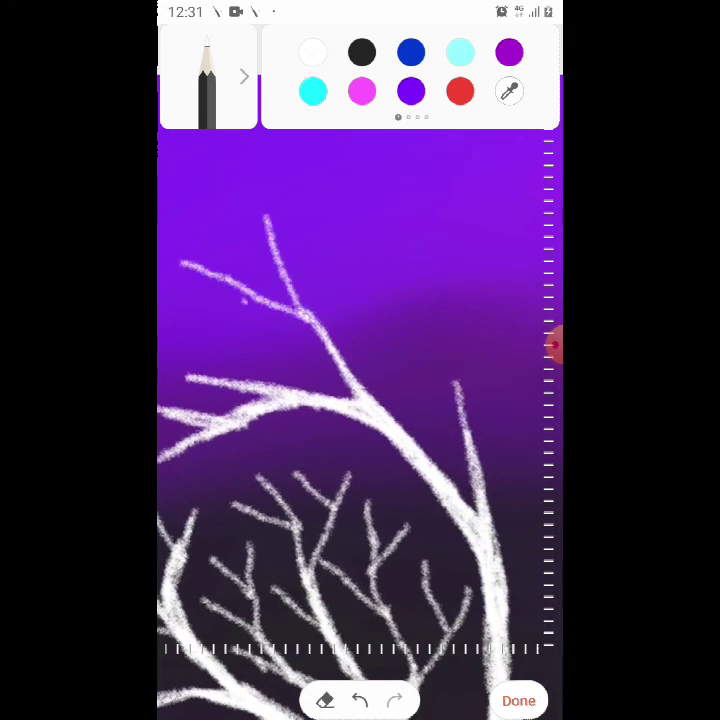
{"action": "left_click_drag", "start_coordinate": [245, 300], "coordinate": [178, 330]}
{"action": "left_click_drag", "start_coordinate": [270, 260], "coordinate": [190, 205]}
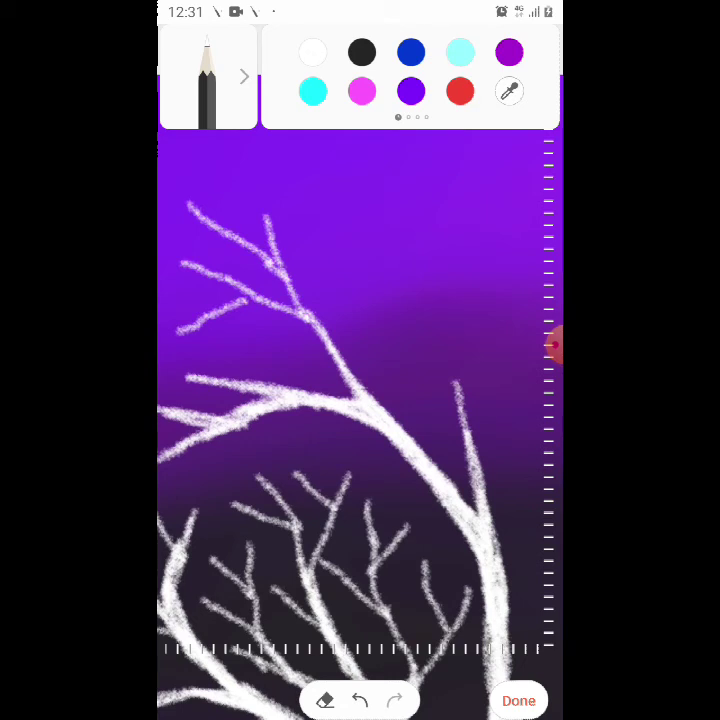
{"action": "left_click_drag", "start_coordinate": [268, 216], "coordinate": [352, 390]}
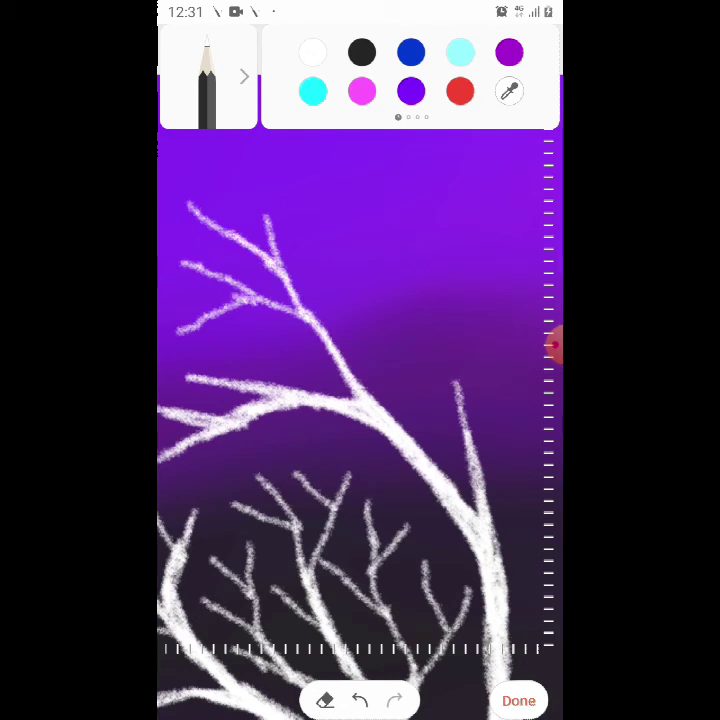
{"action": "left_click_drag", "start_coordinate": [200, 250], "coordinate": [173, 215]}
{"action": "left_click_drag", "start_coordinate": [232, 232], "coordinate": [226, 172]}
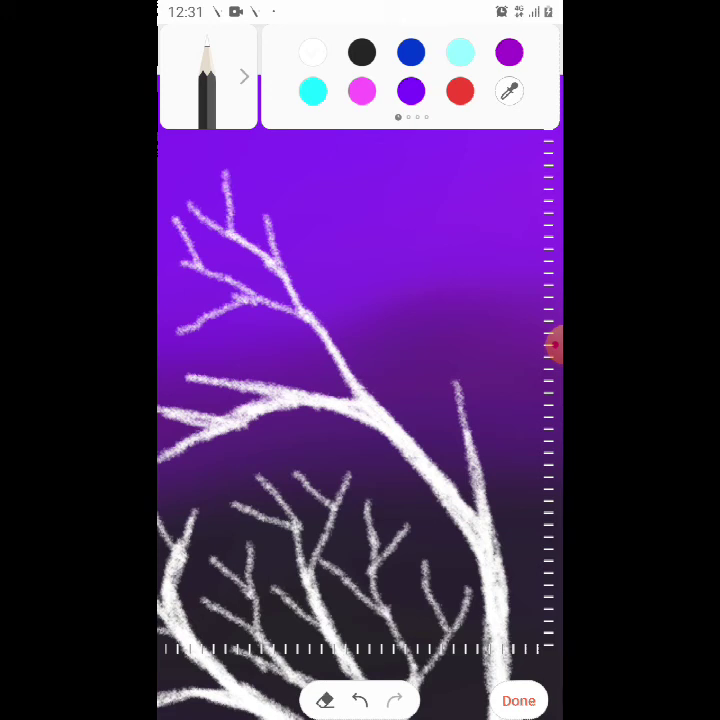
Raise an upper-middle branch high into the sky with twigs fanning up-left and up-right.
{"action": "left_click_drag", "start_coordinate": [345, 368], "coordinate": [372, 252]}
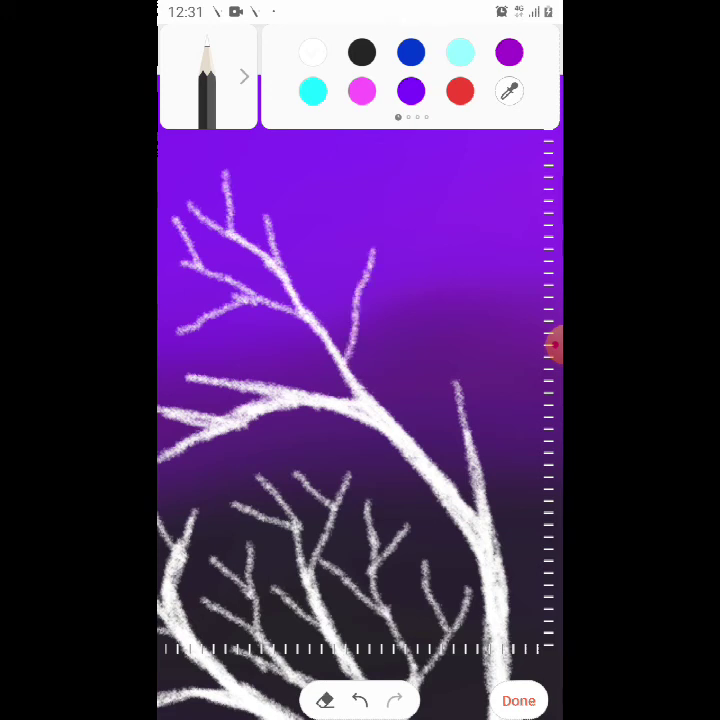
{"action": "left_click_drag", "start_coordinate": [345, 325], "coordinate": [368, 235]}
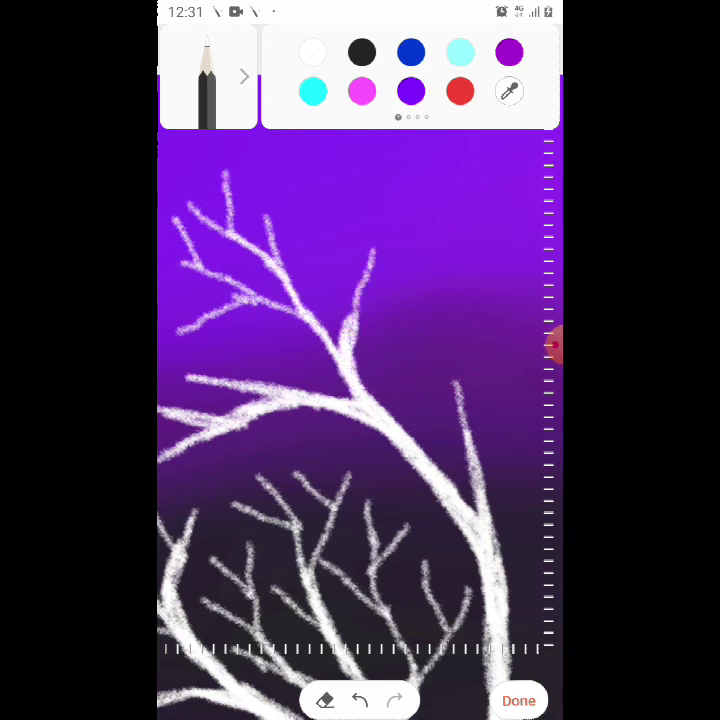
{"action": "left_click_drag", "start_coordinate": [358, 290], "coordinate": [390, 187]}
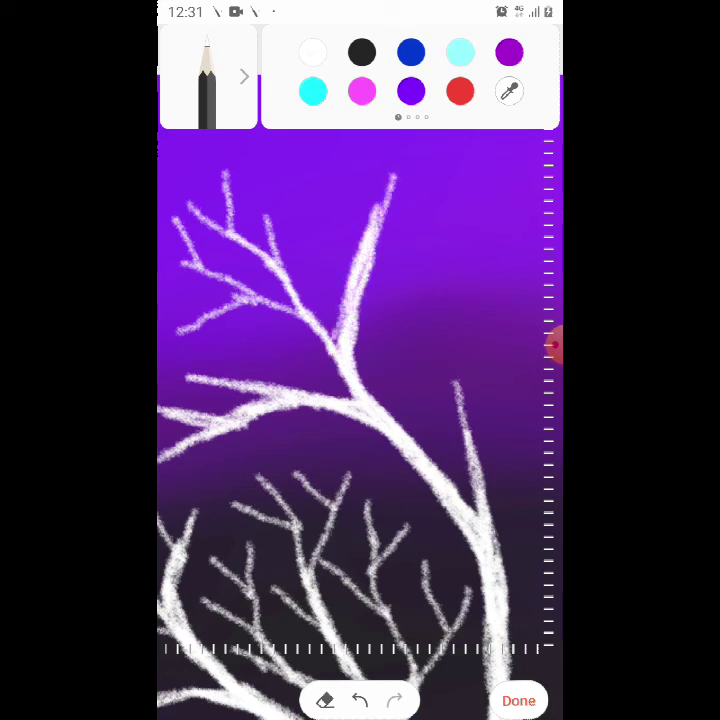
{"action": "mouse_move", "coordinate": [352, 238]}
{"action": "left_mouse_down"}
{"action": "mouse_move", "coordinate": [322, 158]}
{"action": "mouse_move", "coordinate": [262, 162]}
{"action": "left_mouse_up"}
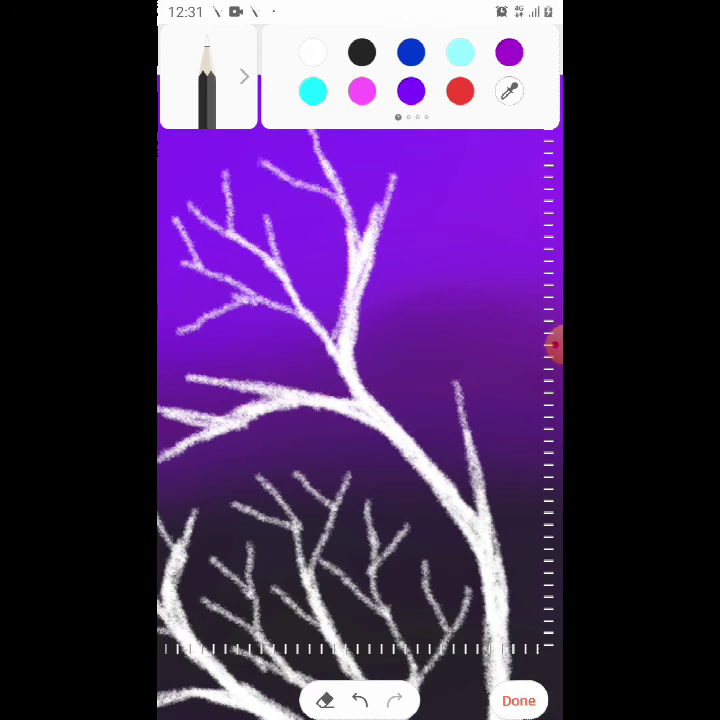
{"action": "left_click_drag", "start_coordinate": [378, 214], "coordinate": [417, 146]}
{"action": "left_click_drag", "start_coordinate": [390, 185], "coordinate": [365, 140]}
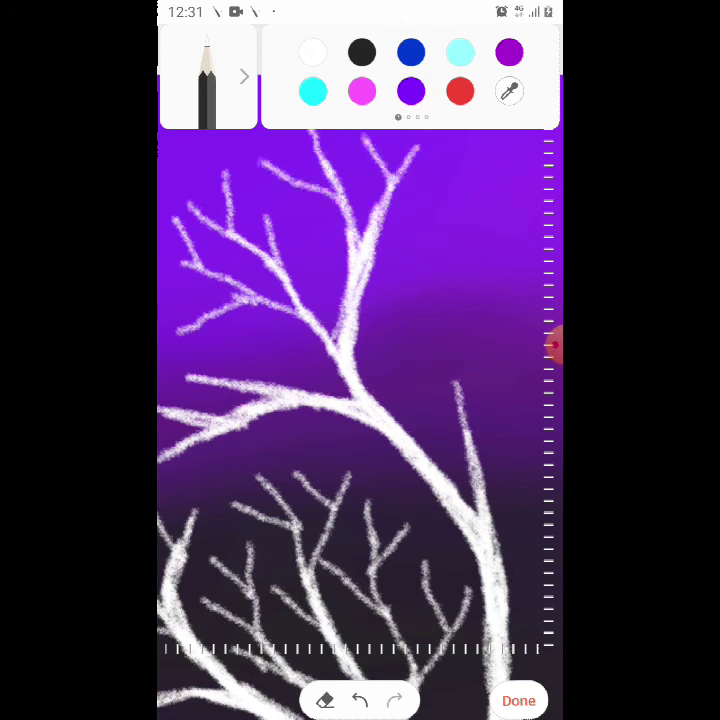
{"action": "left_click_drag", "start_coordinate": [420, 242], "coordinate": [436, 175]}
{"action": "mouse_move", "coordinate": [405, 265]}
{"action": "left_mouse_down"}
{"action": "mouse_move", "coordinate": [464, 205]}
{"action": "mouse_move", "coordinate": [505, 187]}
{"action": "left_mouse_up"}
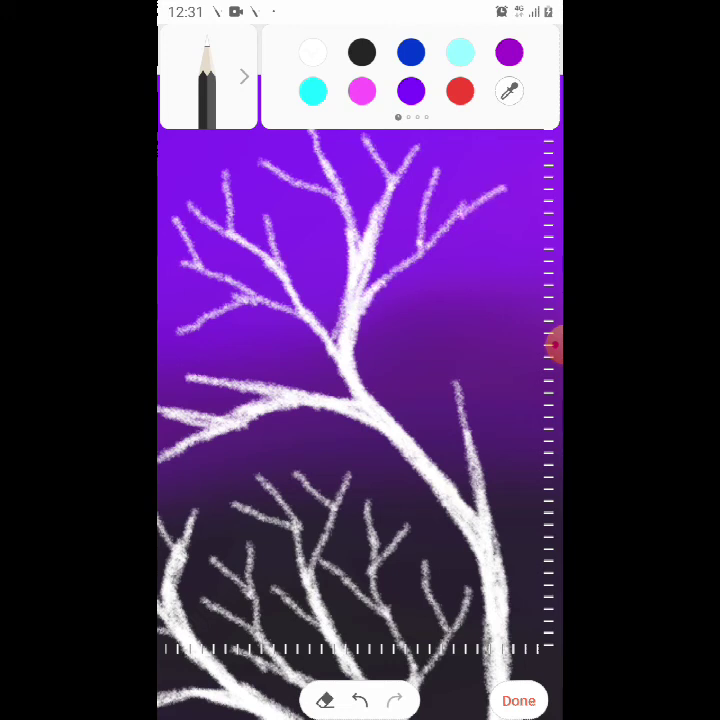
{"action": "scroll", "coordinate": [360, 420], "scroll_direction": "down", "scroll_amount": 5}
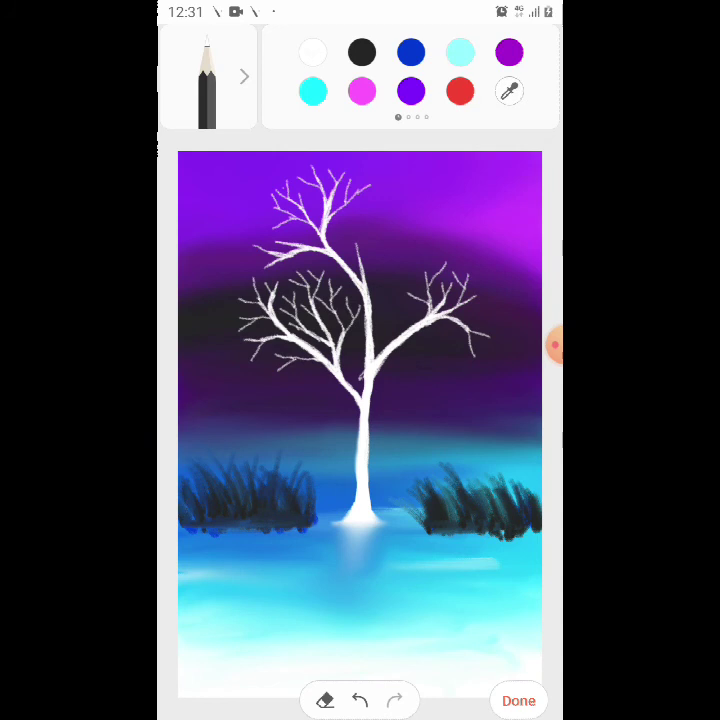
Add short white twigs to the left and lower-left branches.
{"action": "scroll", "coordinate": [310, 290], "scroll_direction": "up", "scroll_amount": 5}
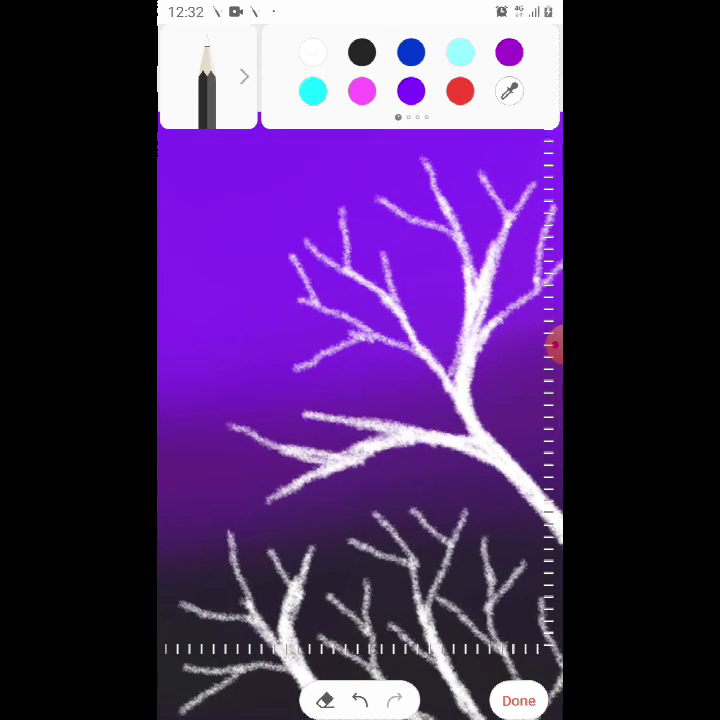
{"action": "left_click_drag", "start_coordinate": [340, 415], "coordinate": [265, 355]}
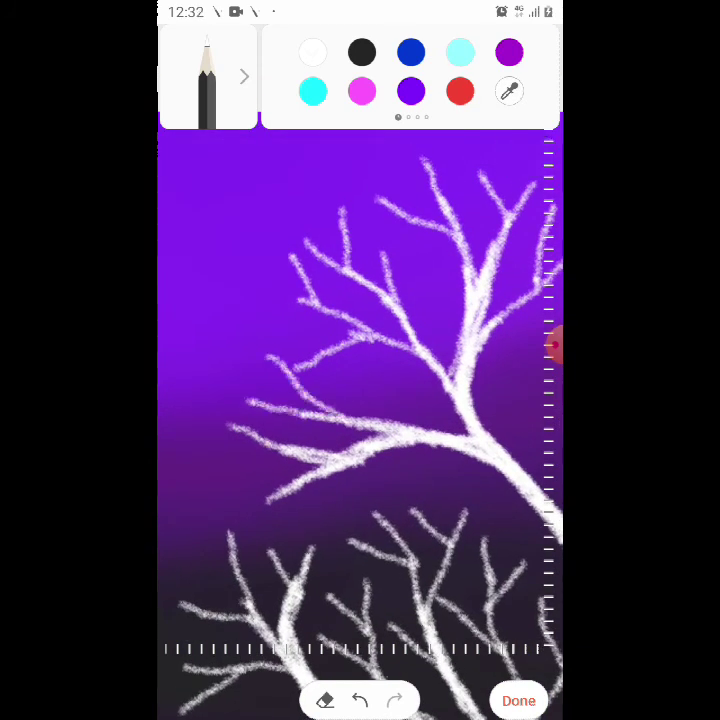
{"action": "left_click_drag", "start_coordinate": [272, 442], "coordinate": [200, 470]}
{"action": "left_click_drag", "start_coordinate": [258, 496], "coordinate": [206, 508]}
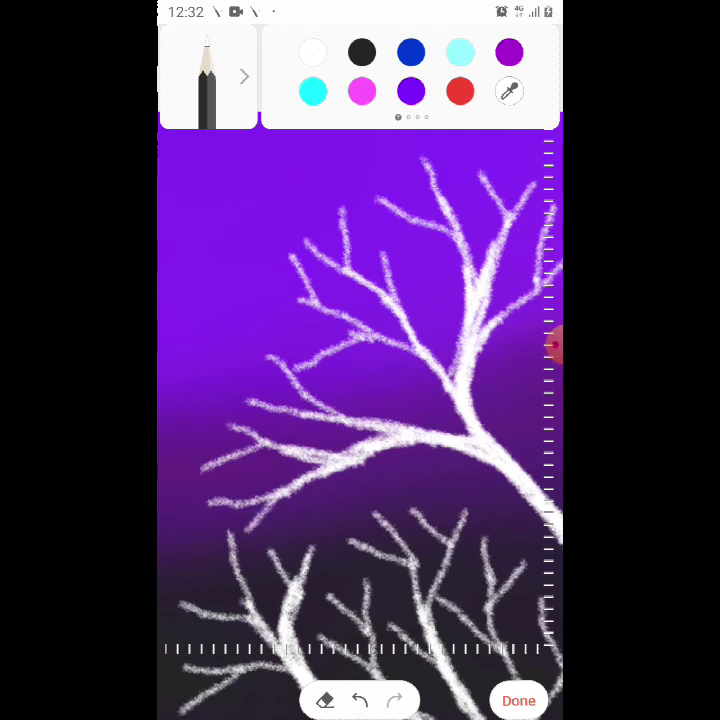
Extend the central upward branch with side branches and a long up-right branch with twigs.
{"action": "scroll", "coordinate": [360, 400], "scroll_direction": "up", "scroll_amount": 5}
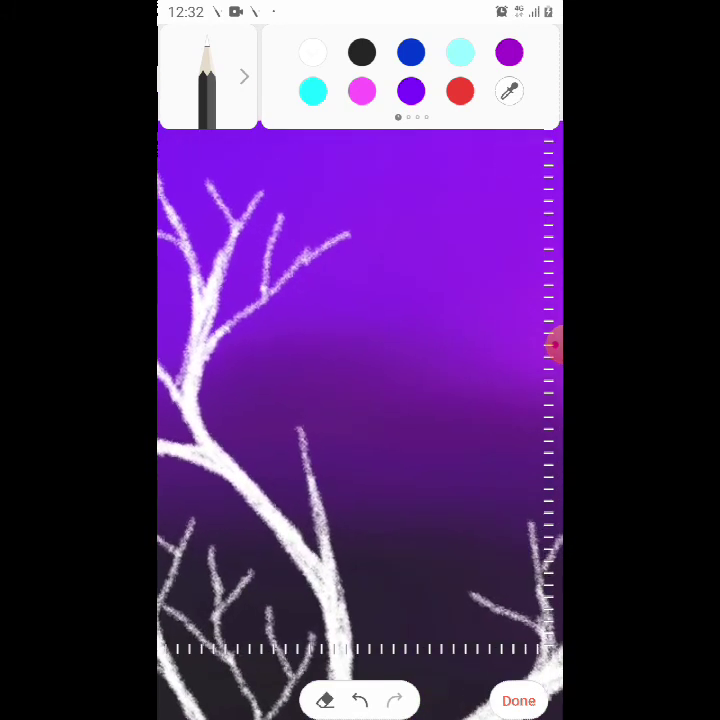
{"action": "mouse_move", "coordinate": [320, 560]}
{"action": "left_mouse_down"}
{"action": "mouse_move", "coordinate": [302, 412]}
{"action": "mouse_move", "coordinate": [322, 334]}
{"action": "left_mouse_up"}
{"action": "left_click_drag", "start_coordinate": [298, 430], "coordinate": [241, 350]}
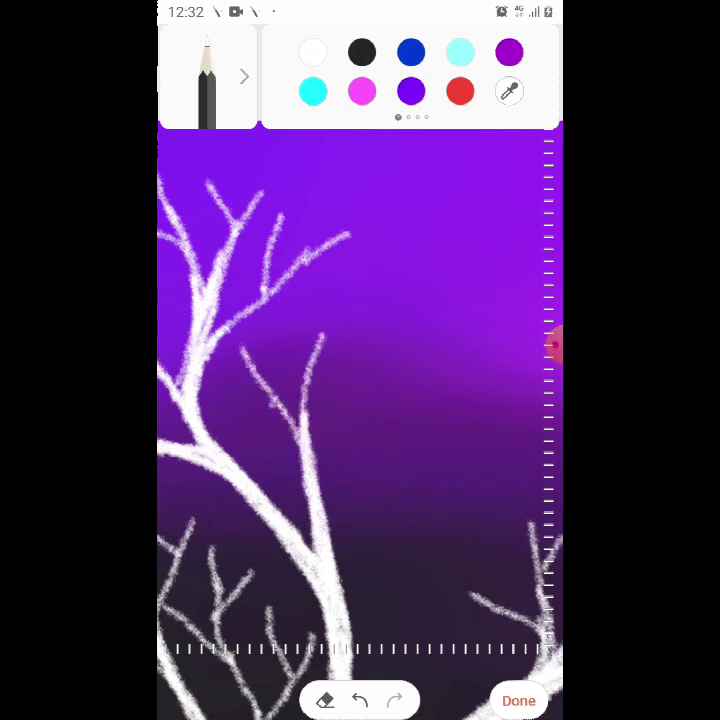
{"action": "left_click_drag", "start_coordinate": [300, 431], "coordinate": [212, 381]}
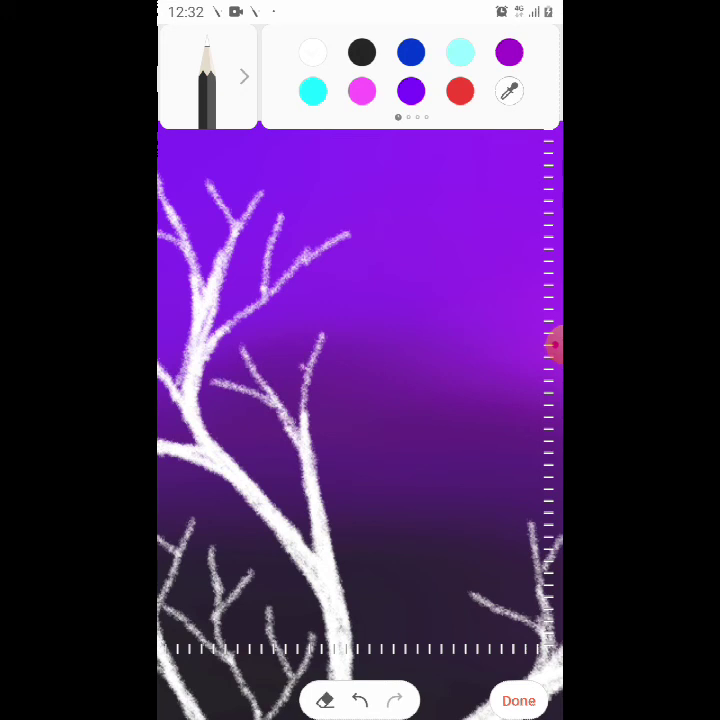
{"action": "left_click_drag", "start_coordinate": [300, 350], "coordinate": [273, 318]}
{"action": "left_click_drag", "start_coordinate": [325, 480], "coordinate": [418, 342]}
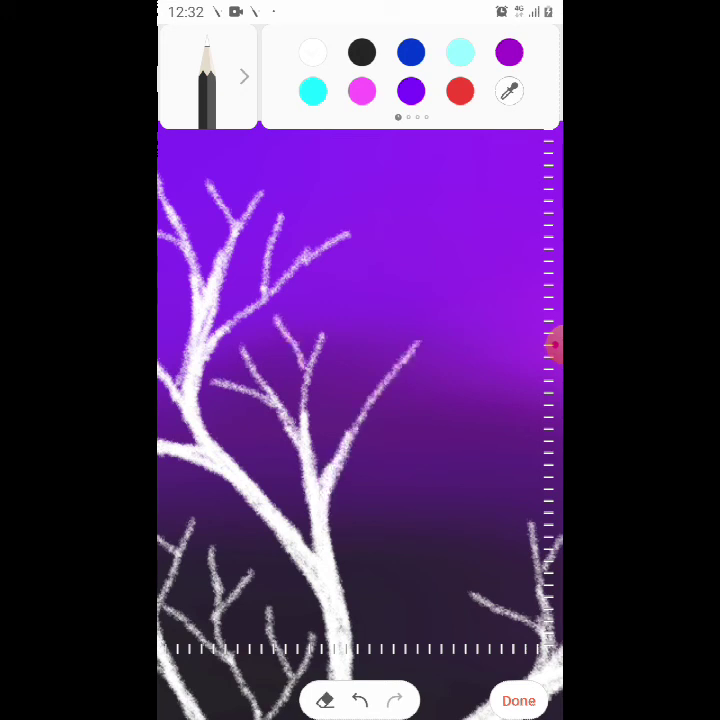
{"action": "left_click_drag", "start_coordinate": [418, 342], "coordinate": [460, 296]}
{"action": "left_click_drag", "start_coordinate": [395, 360], "coordinate": [328, 272]}
{"action": "mouse_move", "coordinate": [386, 318]}
{"action": "left_mouse_down"}
{"action": "mouse_move", "coordinate": [384, 276]}
{"action": "mouse_move", "coordinate": [350, 285]}
{"action": "left_mouse_up"}
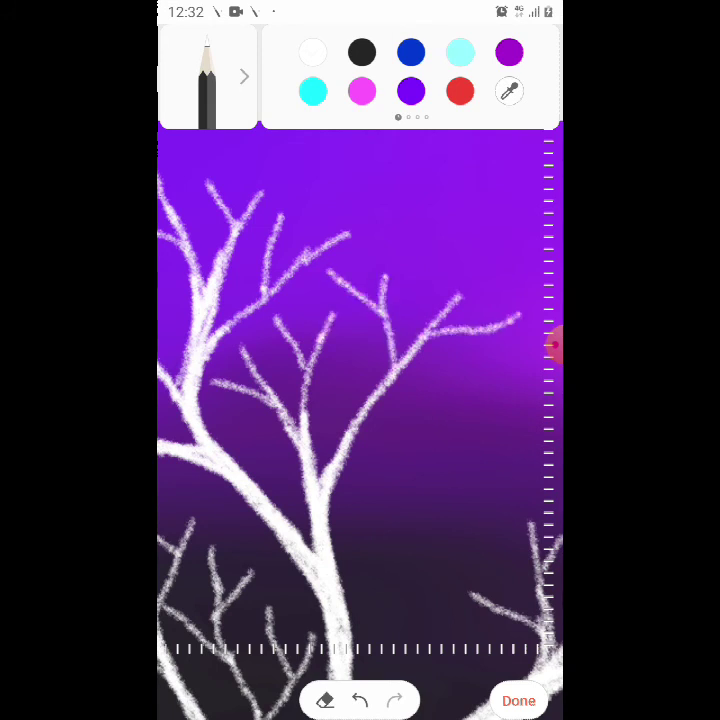
Add a branch rising right from the trunk with small forks and upward twigs.
{"action": "scroll", "coordinate": [360, 400], "scroll_direction": "down", "scroll_amount": 3}
{"action": "scroll", "coordinate": [430, 400], "scroll_direction": "up", "scroll_amount": 2}
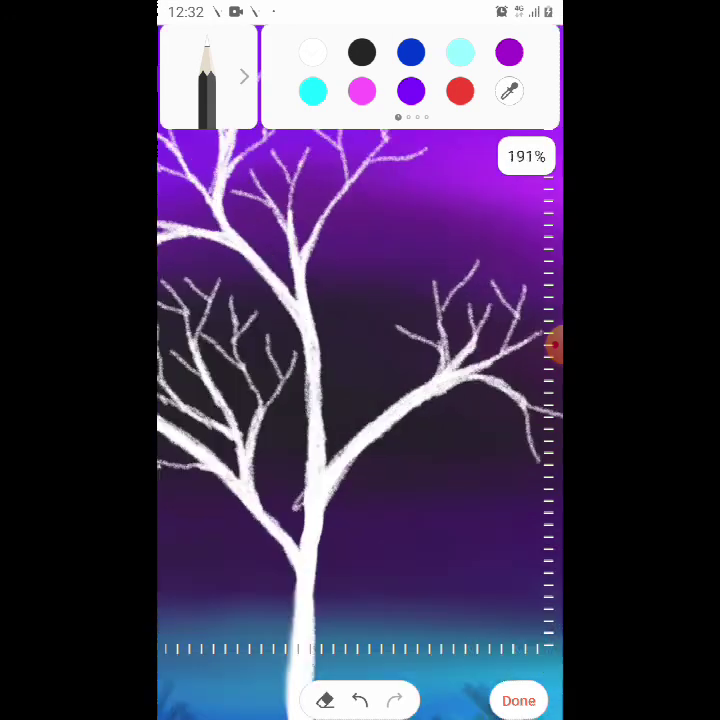
{"action": "scroll", "coordinate": [430, 400], "scroll_direction": "up", "scroll_amount": 3}
{"action": "mouse_move", "coordinate": [305, 400]}
{"action": "left_mouse_down"}
{"action": "mouse_move", "coordinate": [370, 275]}
{"action": "mouse_move", "coordinate": [425, 206]}
{"action": "left_mouse_up"}
{"action": "left_click_drag", "start_coordinate": [368, 186], "coordinate": [360, 268]}
{"action": "mouse_move", "coordinate": [330, 196]}
{"action": "left_mouse_down"}
{"action": "mouse_move", "coordinate": [365, 250]}
{"action": "mouse_move", "coordinate": [510, 215]}
{"action": "left_mouse_up"}
{"action": "left_click_drag", "start_coordinate": [465, 235], "coordinate": [470, 155]}
{"action": "left_click_drag", "start_coordinate": [420, 235], "coordinate": [425, 135]}
Add a long diagonal branch on the right with several extra twigs.
{"action": "scroll", "coordinate": [360, 420], "scroll_direction": "down", "scroll_amount": 5}
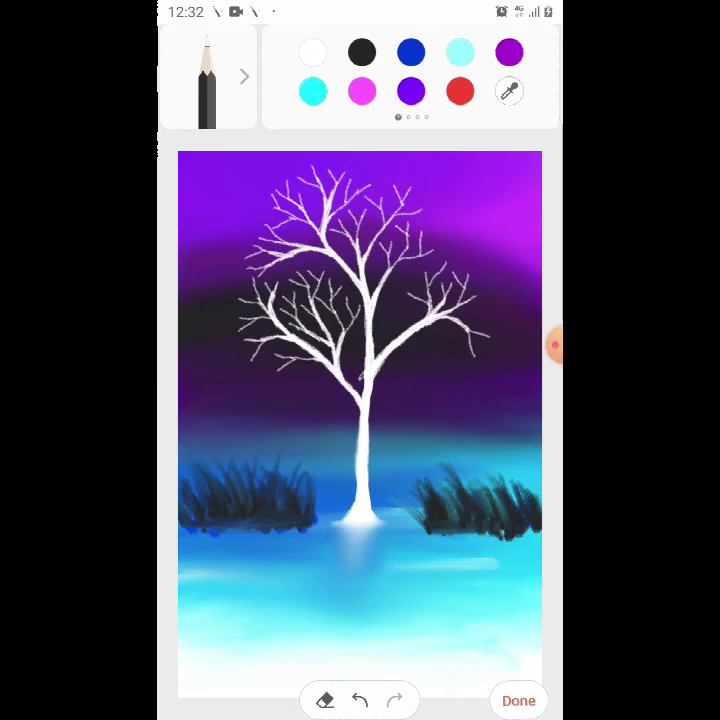
{"action": "scroll", "coordinate": [300, 350], "scroll_direction": "up", "scroll_amount": 3}
{"action": "scroll", "coordinate": [300, 350], "scroll_direction": "up", "scroll_amount": 2}
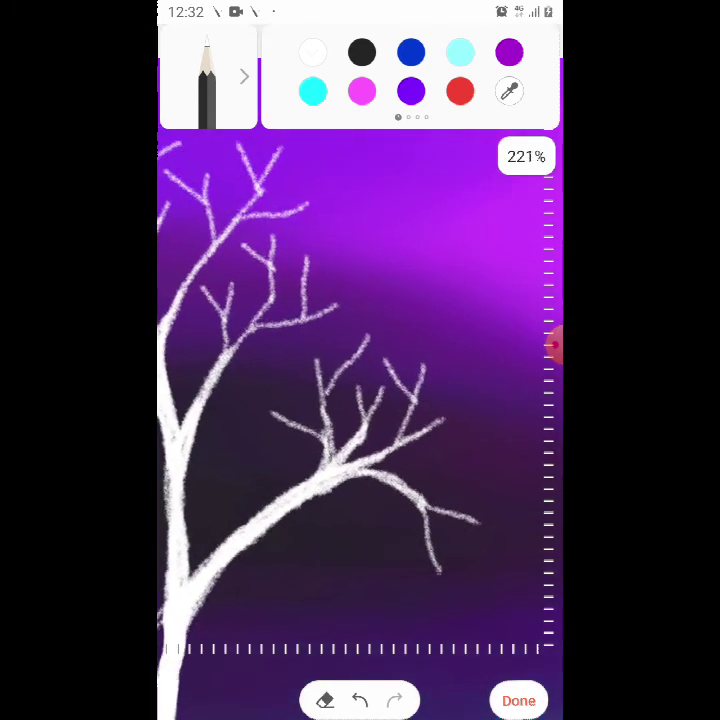
{"action": "left_click_drag", "start_coordinate": [352, 490], "coordinate": [510, 348]}
{"action": "left_click_drag", "start_coordinate": [440, 415], "coordinate": [418, 295]}
{"action": "left_click_drag", "start_coordinate": [367, 280], "coordinate": [425, 345]}
{"action": "left_click_drag", "start_coordinate": [466, 292], "coordinate": [485, 378]}
{"action": "left_click_drag", "start_coordinate": [530, 372], "coordinate": [480, 420]}
{"action": "left_click_drag", "start_coordinate": [540, 440], "coordinate": [410, 462]}
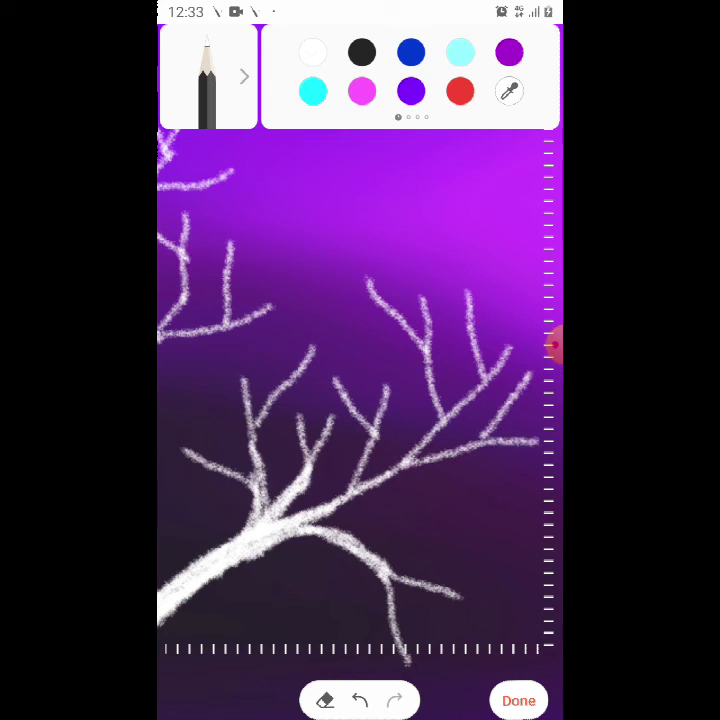
Add twigs along the lower main and lower-right branches.
{"action": "left_click_drag", "start_coordinate": [345, 532], "coordinate": [473, 516]}
{"action": "mouse_move", "coordinate": [395, 505]}
{"action": "left_mouse_down"}
{"action": "mouse_move", "coordinate": [465, 465]}
{"action": "mouse_move", "coordinate": [460, 555]}
{"action": "left_mouse_up"}
{"action": "left_click_drag", "start_coordinate": [410, 515], "coordinate": [515, 525]}
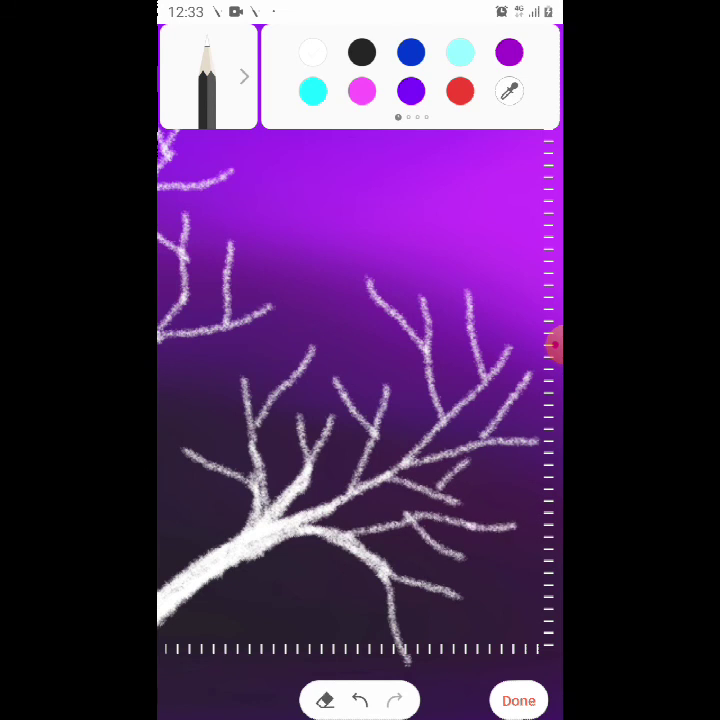
{"action": "scroll", "coordinate": [360, 400], "scroll_direction": "down", "scroll_amount": 5}
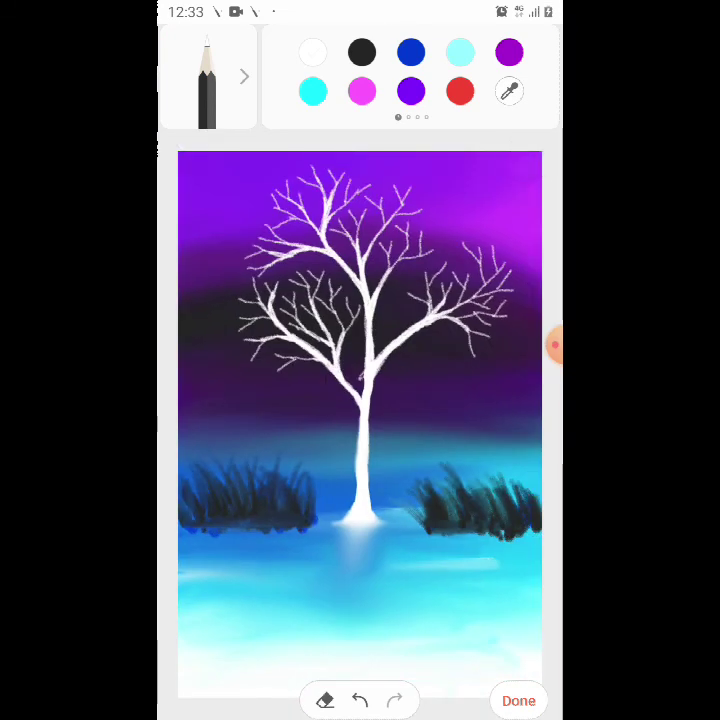
{"action": "scroll", "coordinate": [330, 300], "scroll_direction": "up", "scroll_amount": 5}
{"action": "scroll", "coordinate": [330, 300], "scroll_direction": "up", "scroll_amount": 2}
Lengthen the central branch's twigs with a forked tip and offshoots, then zoom out to the whole painting.
{"action": "left_click_drag", "start_coordinate": [315, 420], "coordinate": [350, 272]}
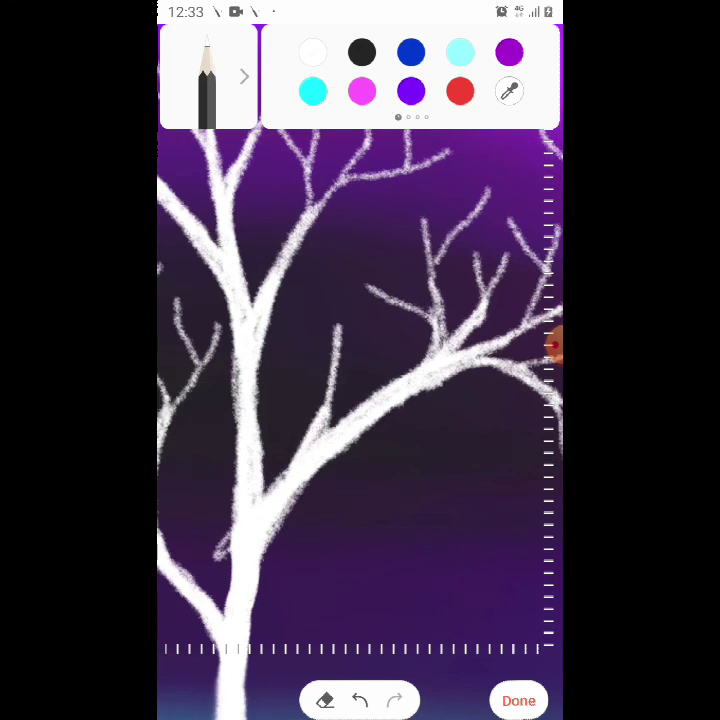
{"action": "left_click_drag", "start_coordinate": [325, 345], "coordinate": [298, 283]}
{"action": "left_click_drag", "start_coordinate": [345, 272], "coordinate": [370, 240]}
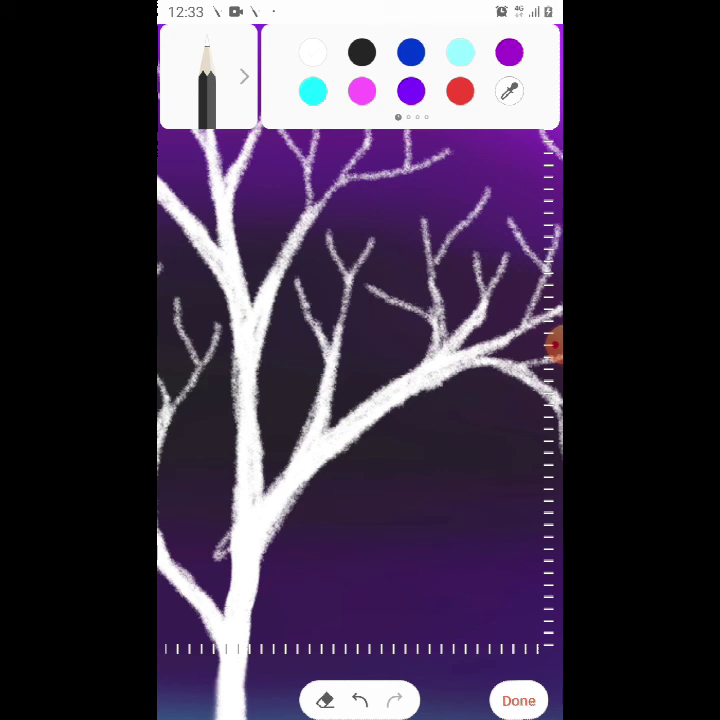
{"action": "left_click_drag", "start_coordinate": [377, 342], "coordinate": [400, 316]}
{"action": "scroll", "coordinate": [360, 420], "scroll_direction": "down", "scroll_amount": 5}
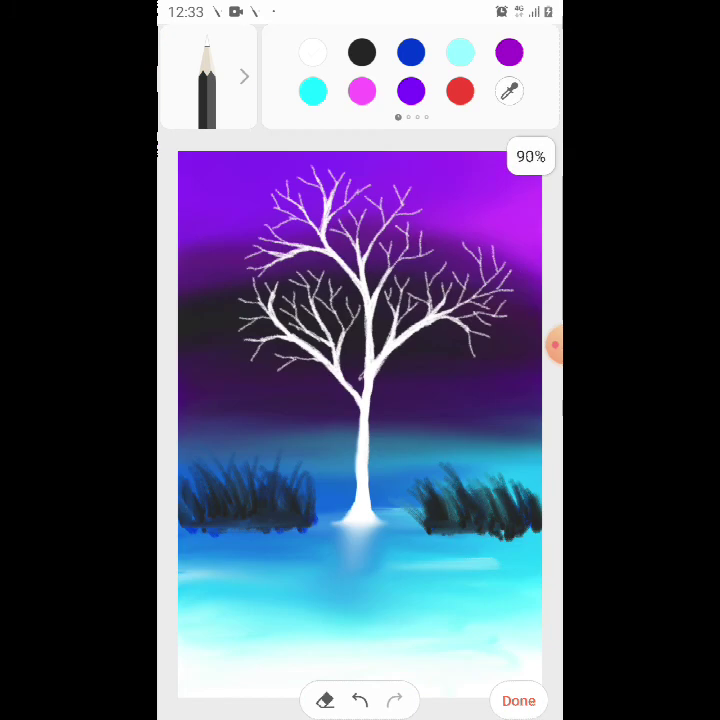
{"action": "scroll", "coordinate": [420, 320], "scroll_direction": "up", "scroll_amount": 5}
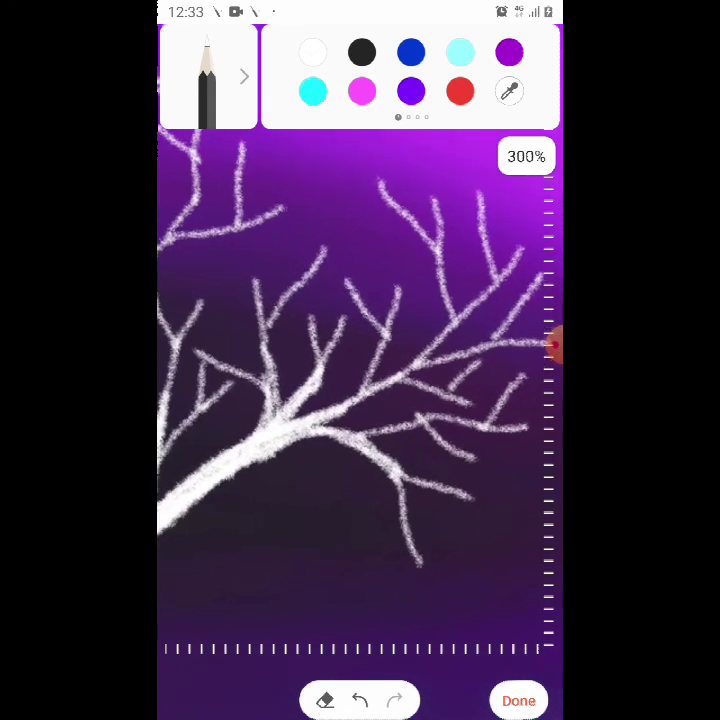
{"action": "left_click_drag", "start_coordinate": [366, 294], "coordinate": [338, 212]}
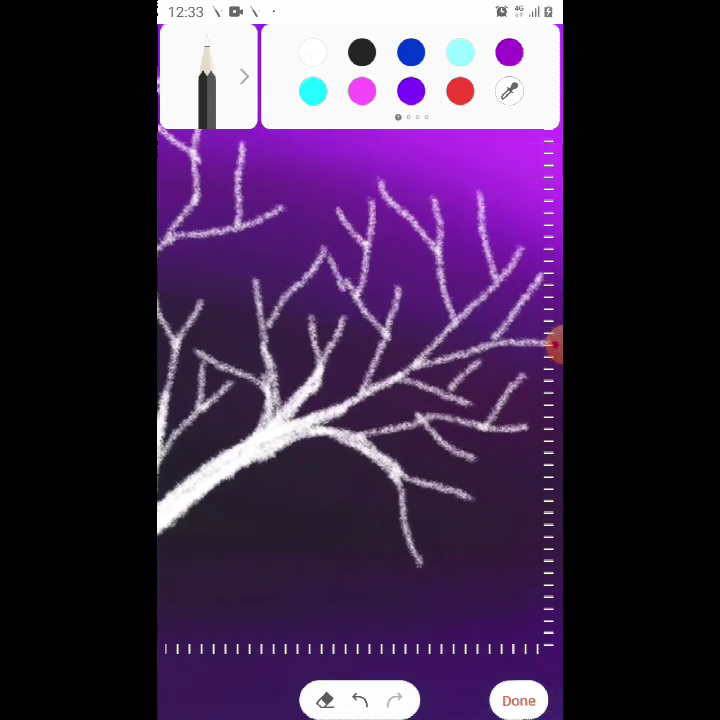
{"action": "scroll", "coordinate": [360, 400], "scroll_direction": "down", "scroll_amount": 2}
{"action": "scroll", "coordinate": [360, 400], "scroll_direction": "down", "scroll_amount": 3}
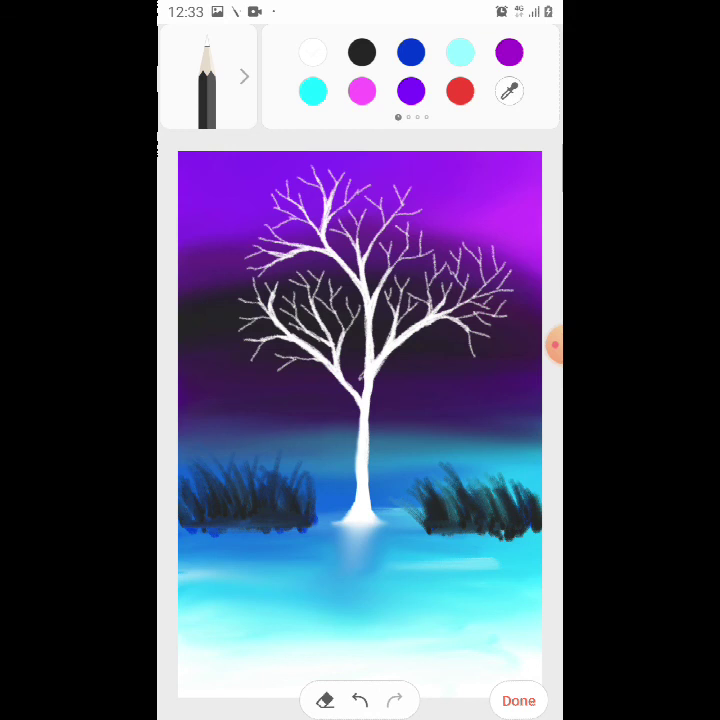
Switch to the flat brush and test a short light stroke on the water.
{"action": "left_click", "coordinate": [207, 80]}
{"action": "left_click", "coordinate": [247, 80]}
{"action": "left_click", "coordinate": [247, 80]}
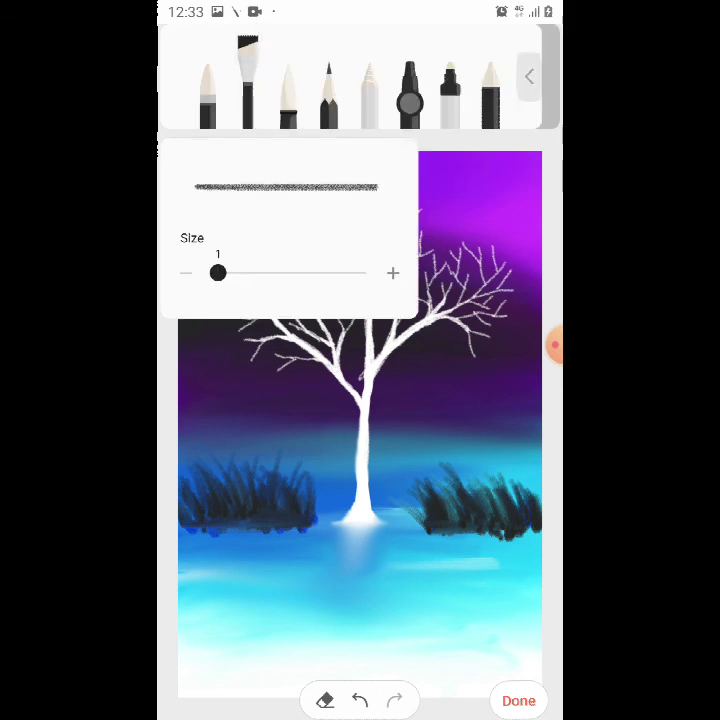
{"action": "left_click", "coordinate": [247, 80]}
{"action": "left_click_drag", "start_coordinate": [330, 70], "coordinate": [500, 70]}
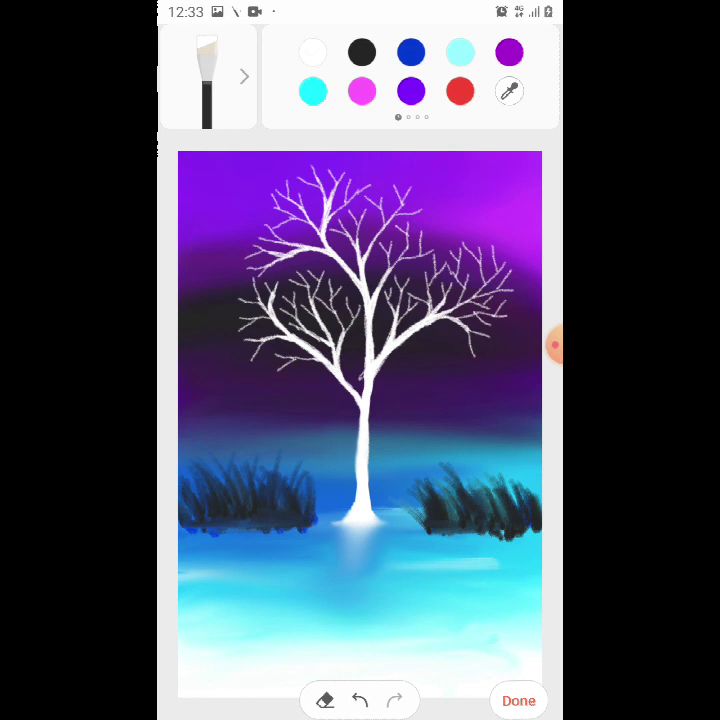
{"action": "scroll", "coordinate": [360, 400], "scroll_direction": "up", "scroll_amount": 3}
{"action": "left_click_drag", "start_coordinate": [423, 540], "coordinate": [389, 541]}
{"action": "scroll", "coordinate": [360, 400], "scroll_direction": "down", "scroll_amount": 3}
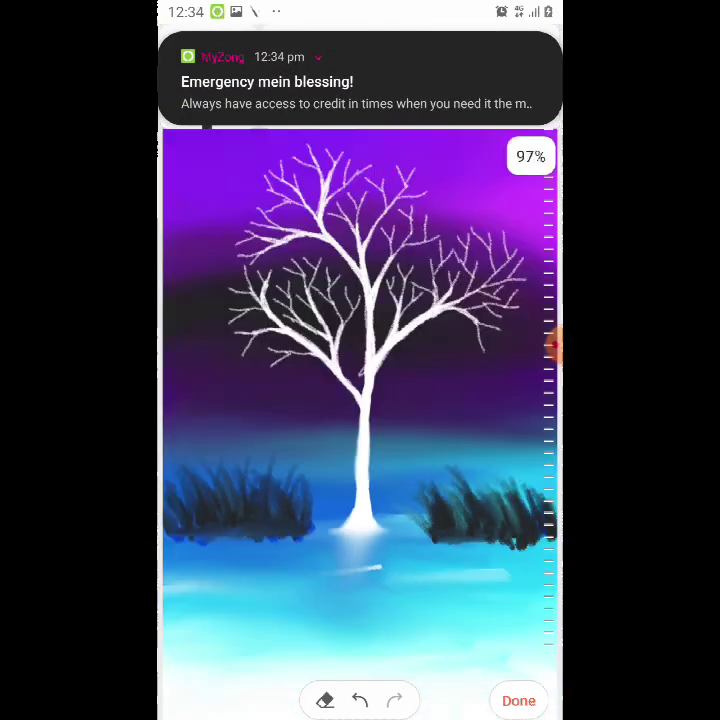
Set the flat brush size to 10.
{"action": "left_click_drag", "start_coordinate": [217, 272], "coordinate": [241, 272]}
{"action": "left_click", "coordinate": [186, 272]}
{"action": "left_click", "coordinate": [186, 272]}
{"action": "left_click", "coordinate": [186, 272]}
{"action": "left_click", "coordinate": [186, 272]}
{"action": "left_click", "coordinate": [186, 272]}
{"action": "left_click", "coordinate": [186, 272]}
{"action": "left_click", "coordinate": [186, 272]}
Streak soft light horizontal strokes across the water and add dark-blue strokes along its bottom.
{"action": "mouse_move", "coordinate": [375, 586]}
{"action": "left_mouse_down"}
{"action": "mouse_move", "coordinate": [436, 579]}
{"action": "mouse_move", "coordinate": [460, 612]}
{"action": "left_mouse_up"}
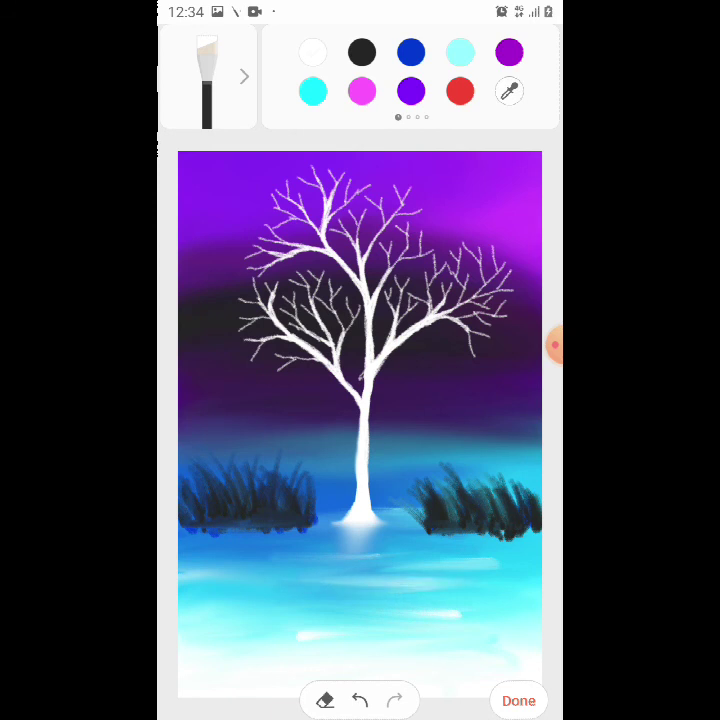
{"action": "left_click_drag", "start_coordinate": [327, 586], "coordinate": [435, 584]}
{"action": "left_click_drag", "start_coordinate": [192, 582], "coordinate": [297, 579]}
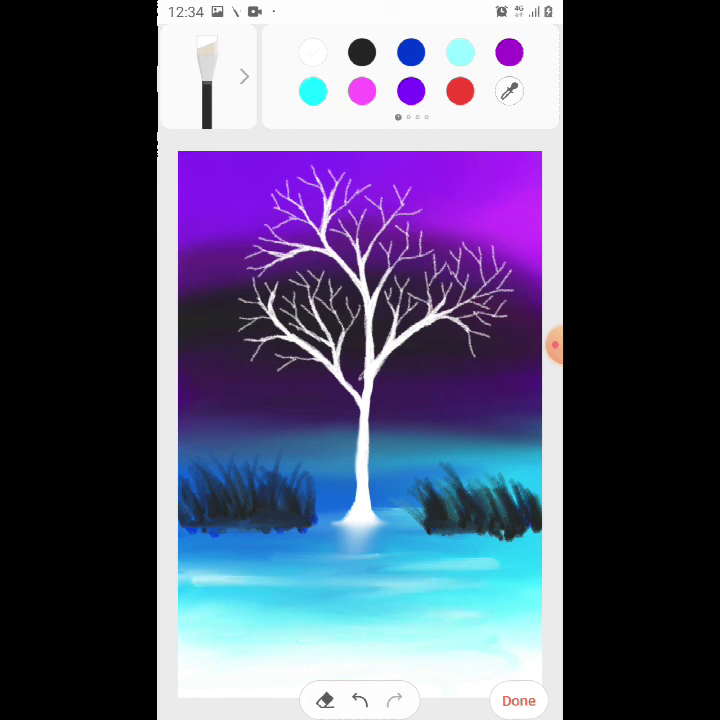
{"action": "left_click_drag", "start_coordinate": [367, 567], "coordinate": [500, 566]}
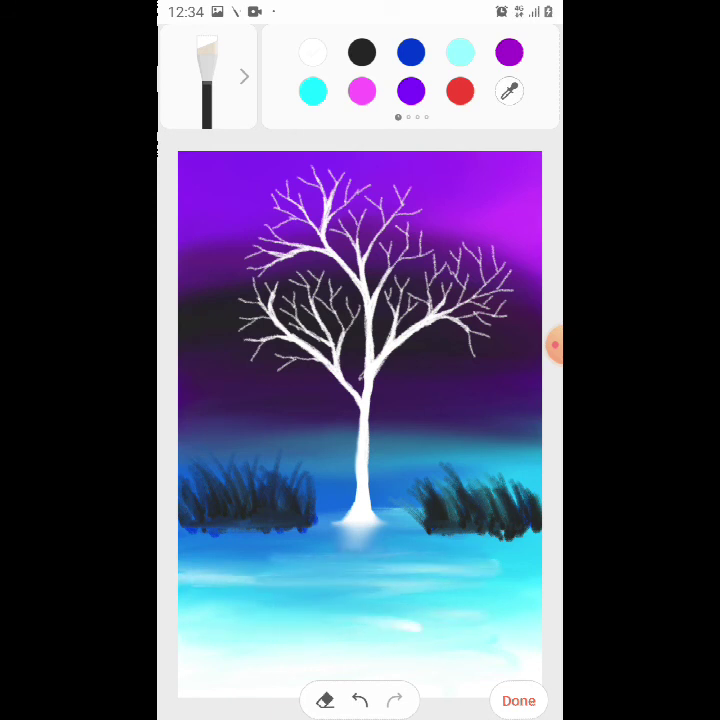
{"action": "left_click_drag", "start_coordinate": [475, 682], "coordinate": [410, 684]}
{"action": "left_click_drag", "start_coordinate": [180, 666], "coordinate": [500, 655]}
Paint thin dark-blue horizontal streaks across the bottom of the water.
{"action": "left_click_drag", "start_coordinate": [222, 688], "coordinate": [300, 684]}
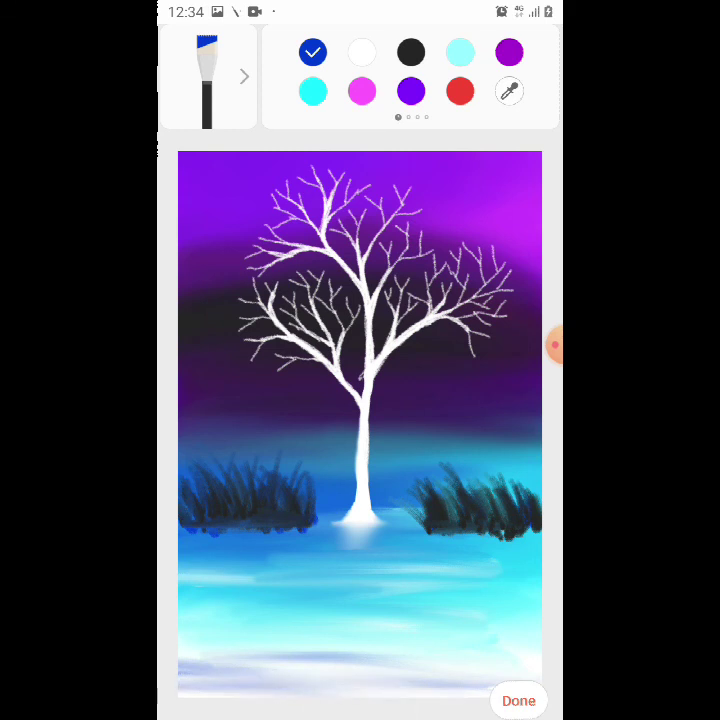
{"action": "left_click_drag", "start_coordinate": [540, 668], "coordinate": [500, 664]}
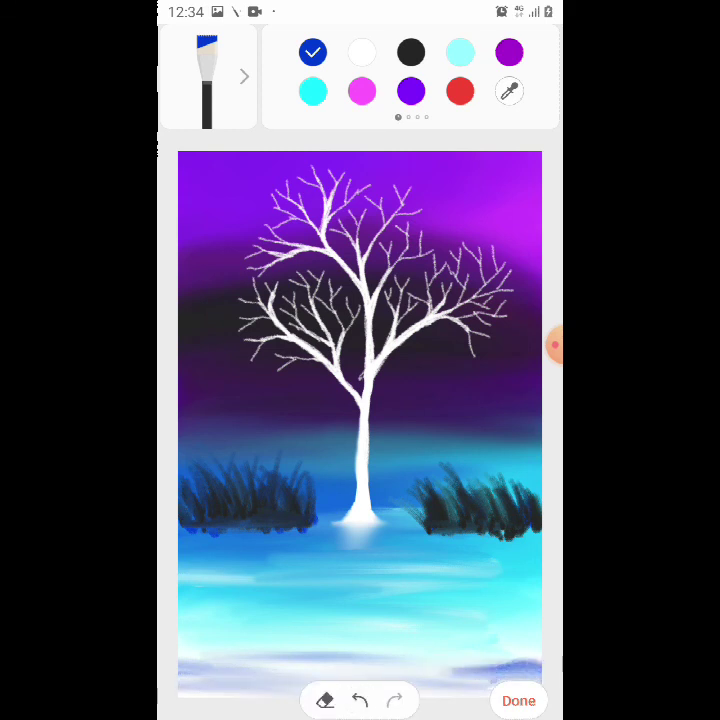
{"action": "mouse_move", "coordinate": [540, 666]}
{"action": "left_mouse_down"}
{"action": "mouse_move", "coordinate": [480, 664]}
{"action": "mouse_move", "coordinate": [375, 638]}
{"action": "mouse_move", "coordinate": [282, 638]}
{"action": "left_mouse_up"}
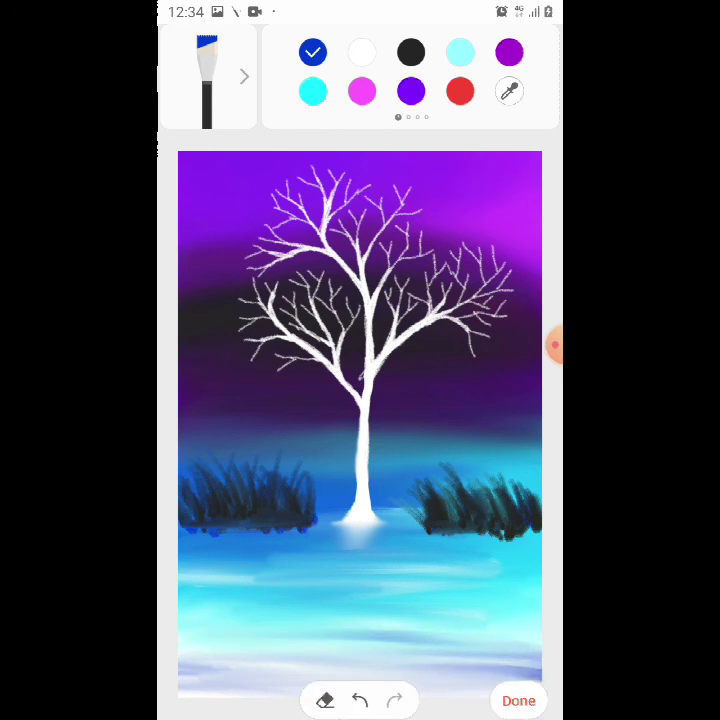
{"action": "left_click_drag", "start_coordinate": [470, 688], "coordinate": [370, 685]}
{"action": "left_click_drag", "start_coordinate": [300, 668], "coordinate": [240, 670]}
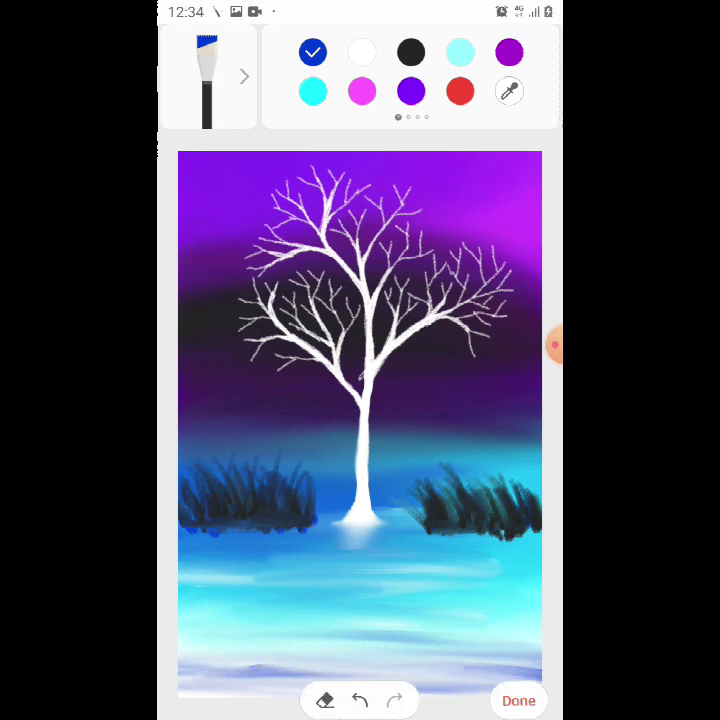
{"action": "left_click_drag", "start_coordinate": [530, 630], "coordinate": [440, 632]}
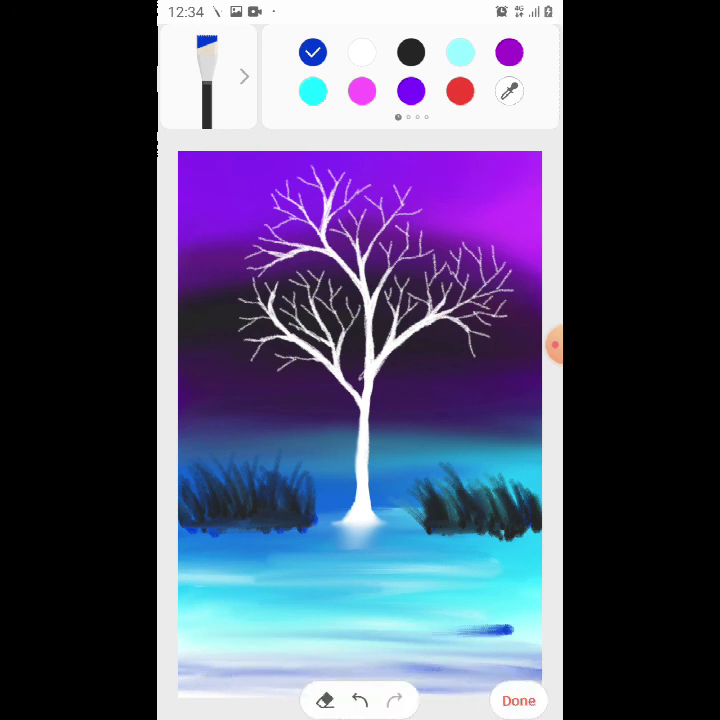
{"action": "left_click_drag", "start_coordinate": [383, 615], "coordinate": [183, 616]}
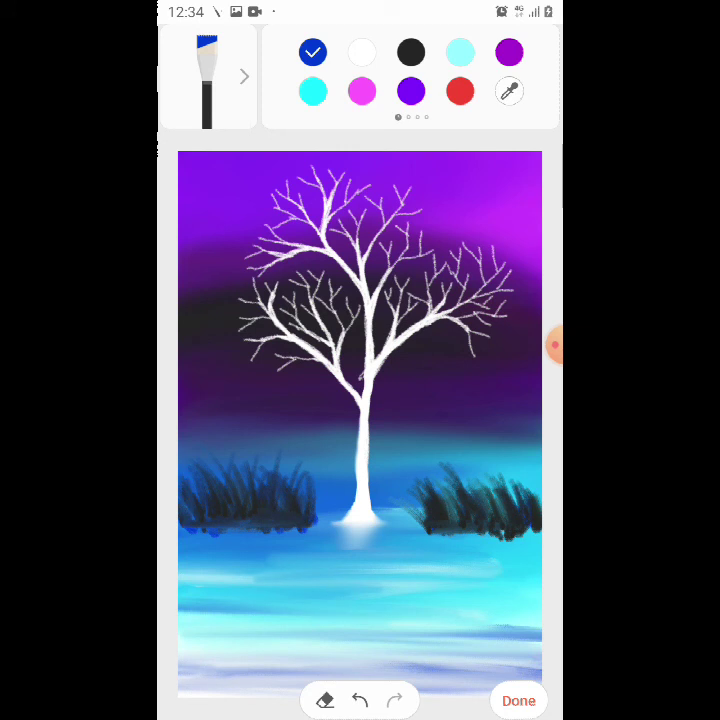
Add more dark-blue streaks in the lower water and paint light cyan over the middle water.
{"action": "left_click_drag", "start_coordinate": [498, 603], "coordinate": [540, 608]}
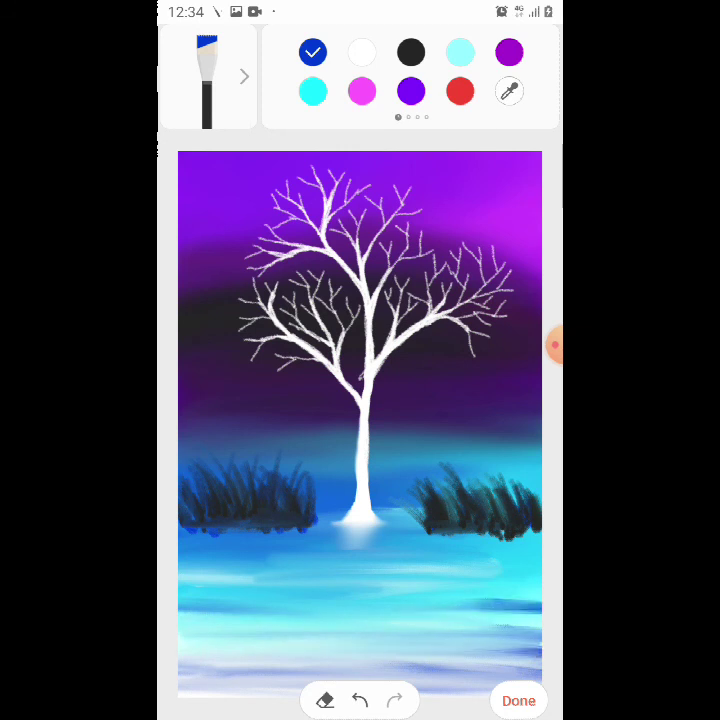
{"action": "left_click_drag", "start_coordinate": [207, 629], "coordinate": [302, 629]}
{"action": "left_click_drag", "start_coordinate": [400, 616], "coordinate": [540, 614]}
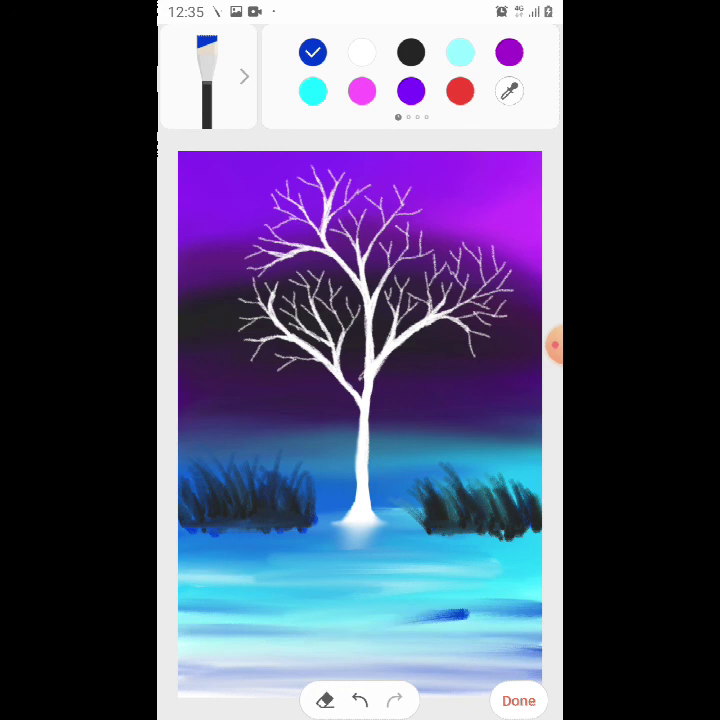
{"action": "left_click_drag", "start_coordinate": [470, 634], "coordinate": [541, 636]}
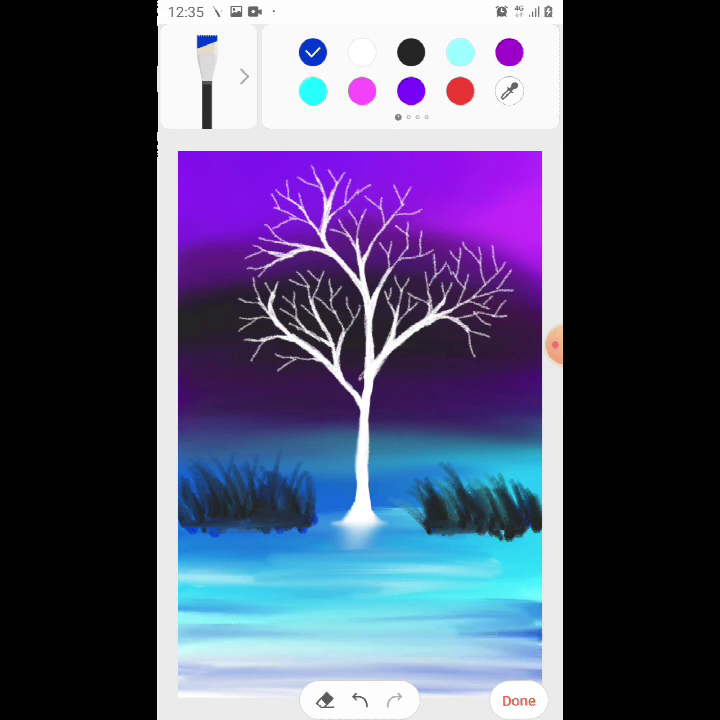
{"action": "left_click_drag", "start_coordinate": [420, 572], "coordinate": [532, 570]}
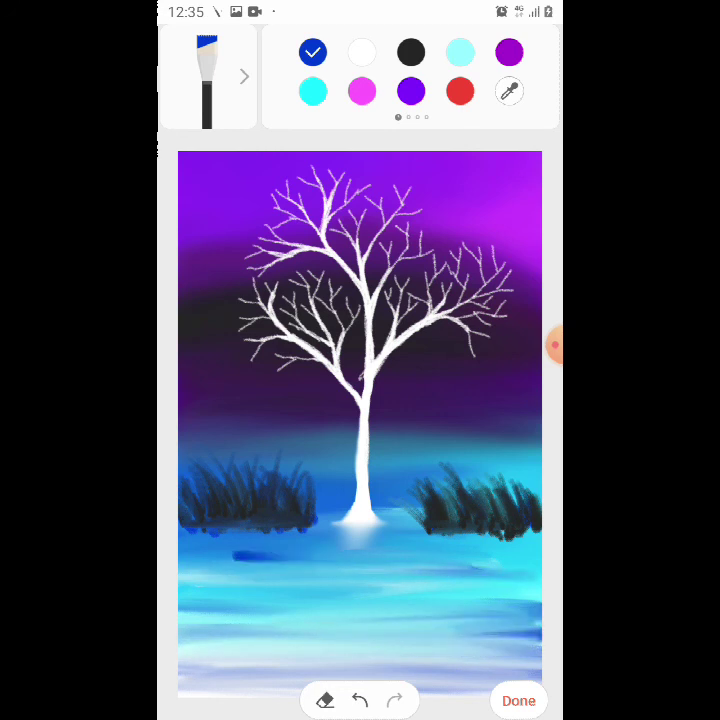
{"action": "left_click_drag", "start_coordinate": [418, 636], "coordinate": [540, 634]}
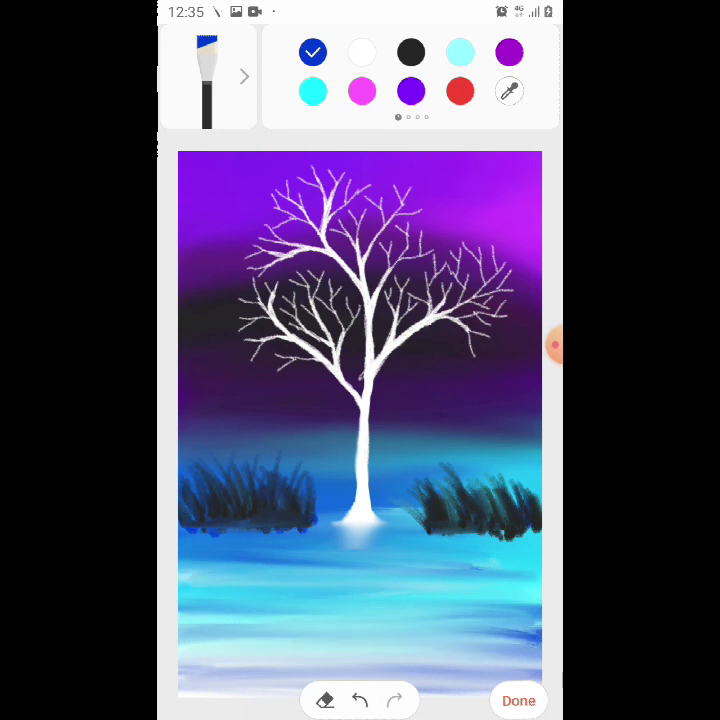
{"action": "left_click", "coordinate": [362, 52]}
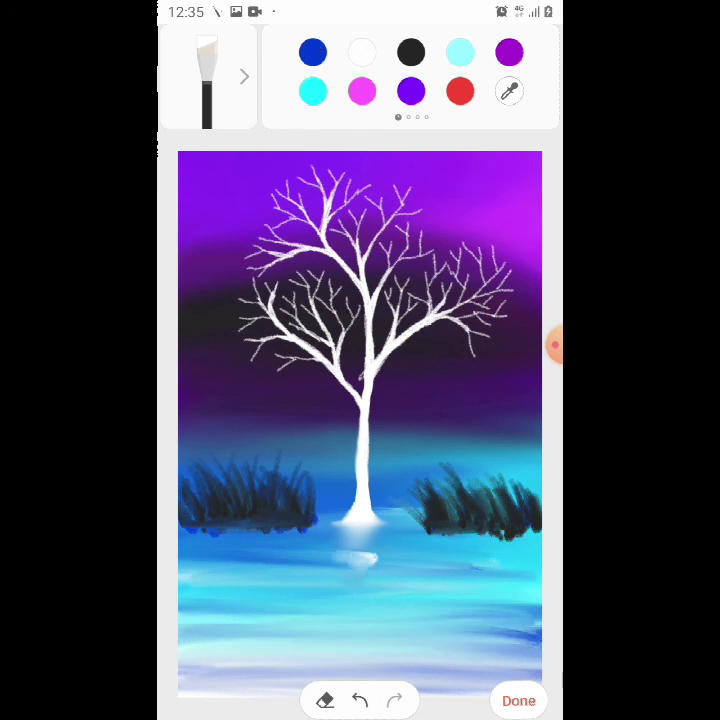
Dab white below the tree, smear it into the water, and try white strokes on the right grass.
{"action": "left_click", "coordinate": [370, 553]}
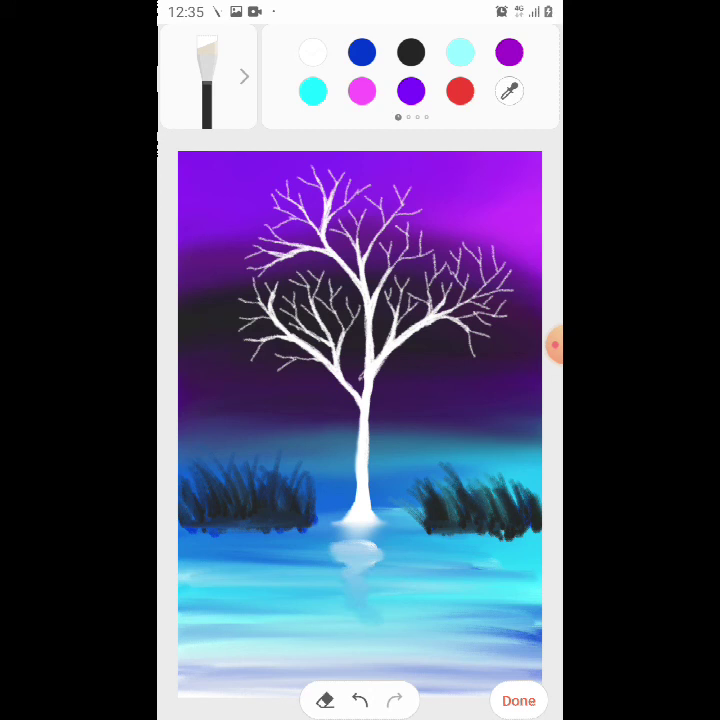
{"action": "left_click_drag", "start_coordinate": [300, 560], "coordinate": [475, 568]}
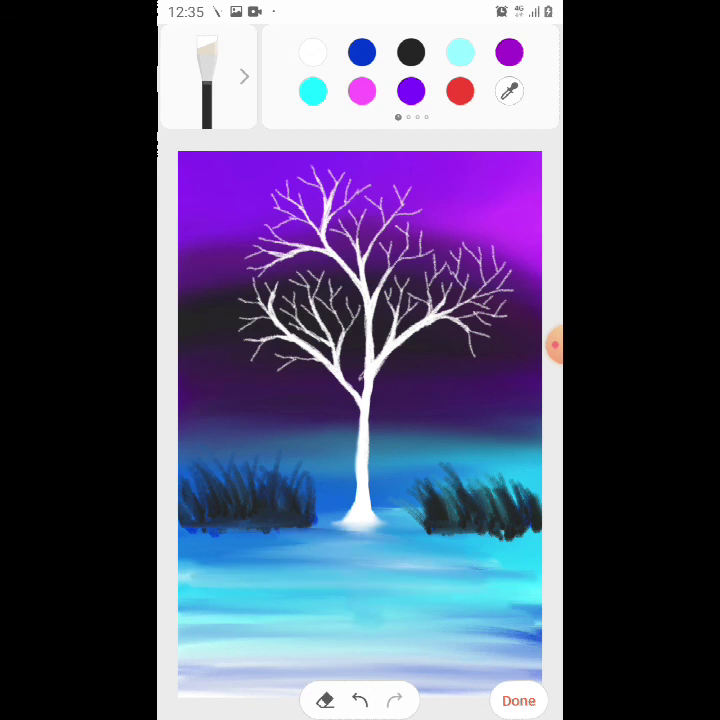
{"action": "left_click_drag", "start_coordinate": [448, 632], "coordinate": [510, 631]}
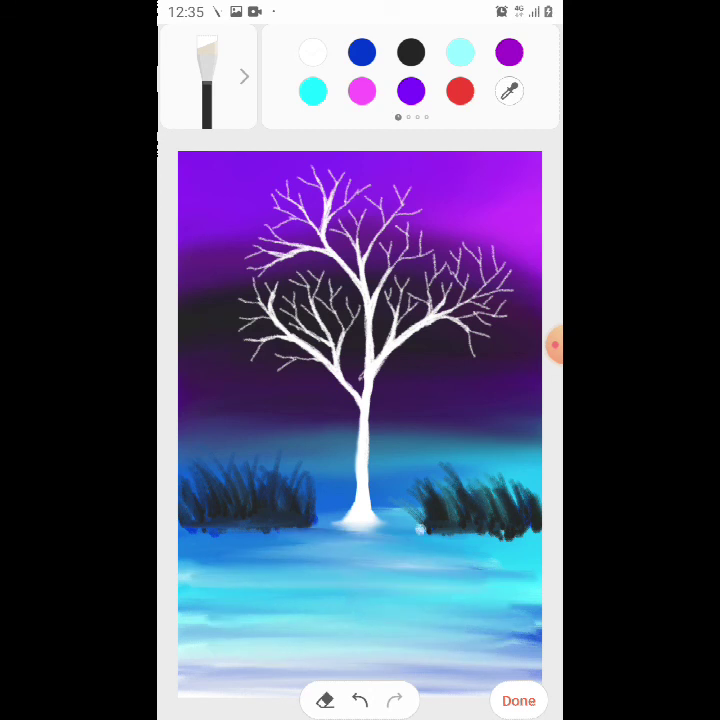
{"action": "left_click_drag", "start_coordinate": [428, 515], "coordinate": [511, 513]}
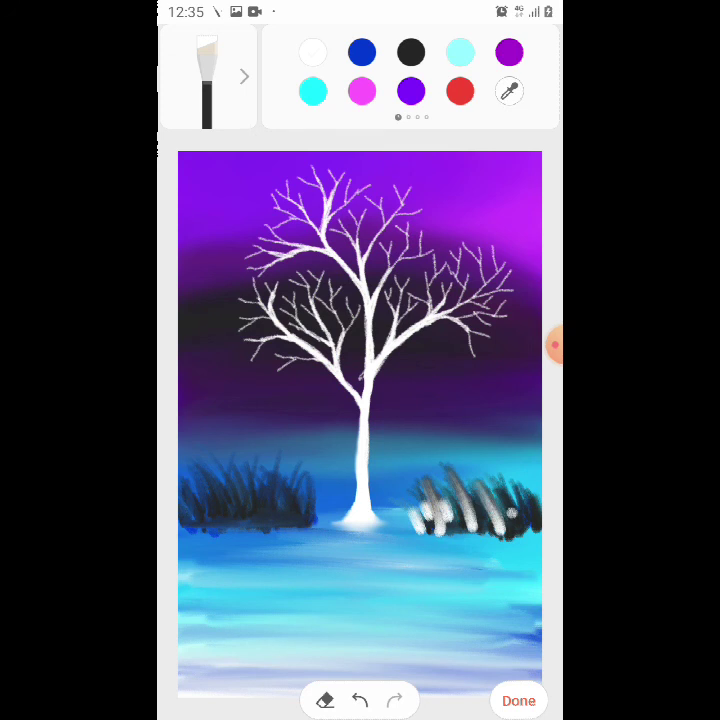
Shrink the brush to size 1 and undo the trial white grass strokes.
{"action": "left_click", "coordinate": [207, 85]}
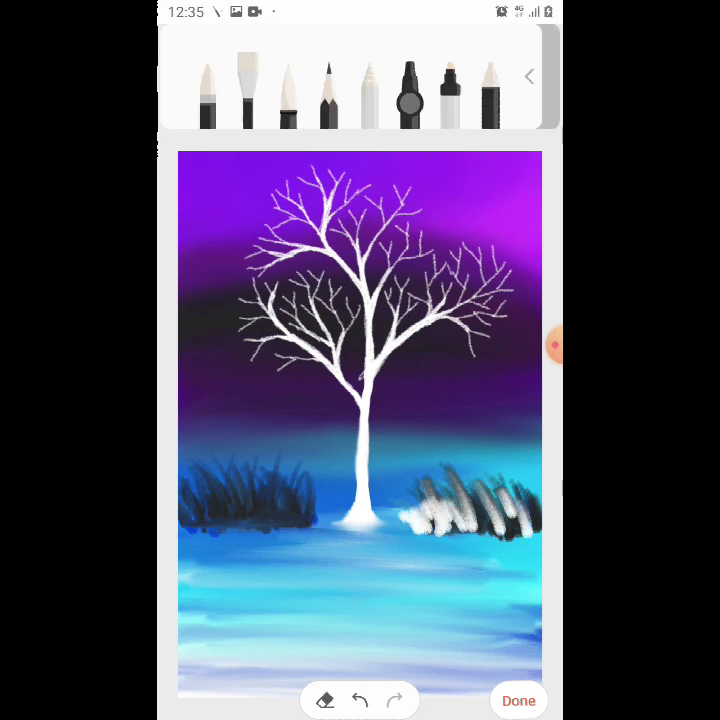
{"action": "left_click", "coordinate": [248, 95]}
{"action": "left_click_drag", "start_coordinate": [256, 272], "coordinate": [218, 272]}
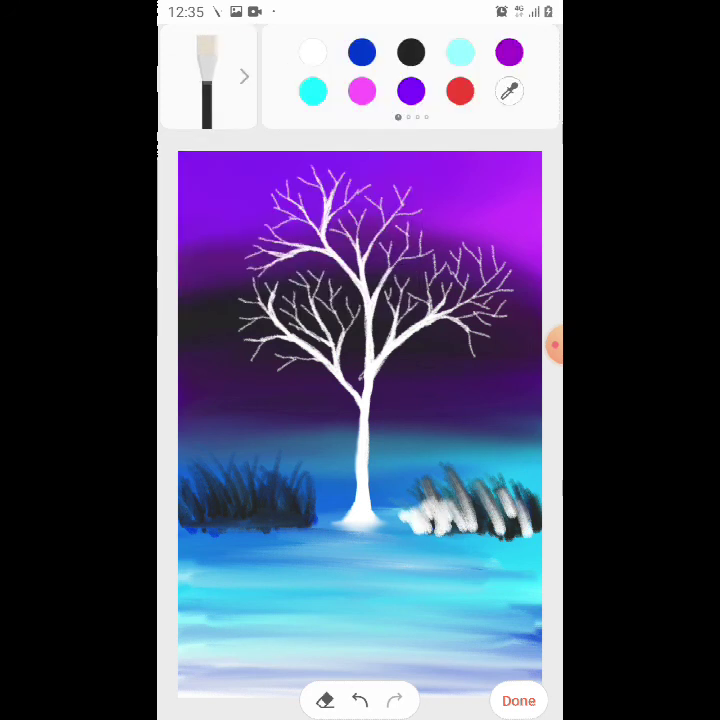
{"action": "left_click", "coordinate": [360, 700]}
{"action": "left_click", "coordinate": [360, 700]}
{"action": "left_click", "coordinate": [360, 700]}
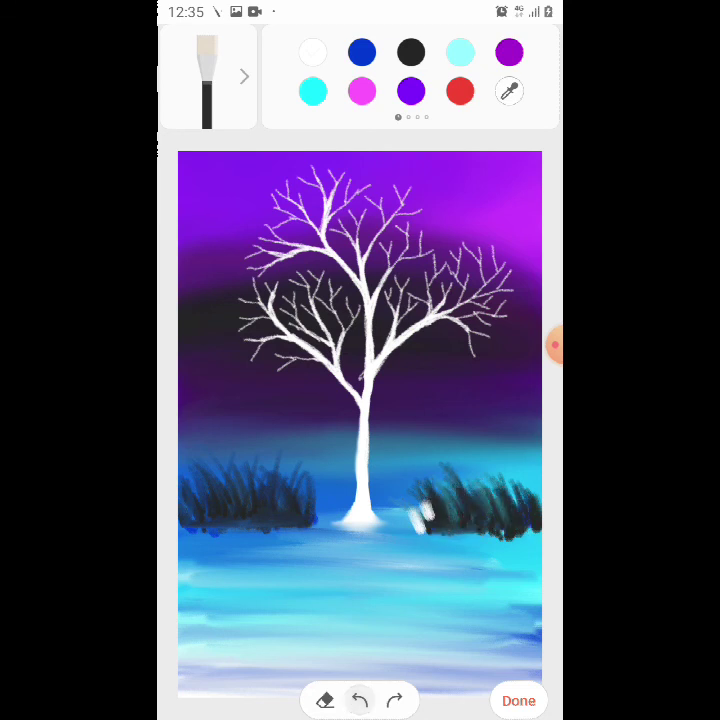
Undo the last trial stroke and paint upward and diagonal white blades over the left grass.
{"action": "left_click", "coordinate": [360, 700]}
{"action": "scroll", "coordinate": [430, 500], "scroll_direction": "up", "scroll_amount": 5}
{"action": "left_click_drag", "start_coordinate": [397, 531], "coordinate": [375, 425]}
{"action": "left_click_drag", "start_coordinate": [370, 540], "coordinate": [340, 440]}
{"action": "left_click_drag", "start_coordinate": [320, 545], "coordinate": [290, 450]}
{"action": "left_click_drag", "start_coordinate": [265, 550], "coordinate": [215, 455]}
{"action": "left_click_drag", "start_coordinate": [225, 550], "coordinate": [250, 455]}
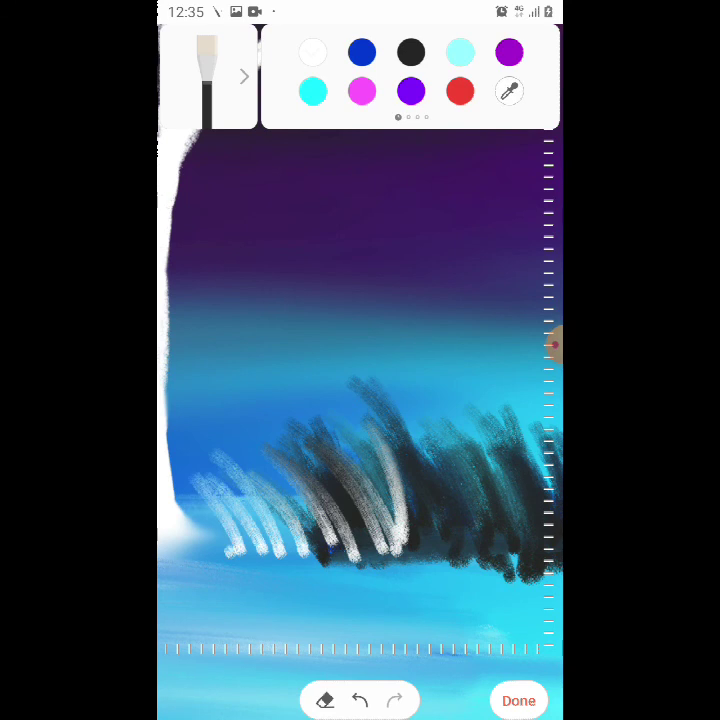
{"action": "left_click_drag", "start_coordinate": [260, 550], "coordinate": [290, 440]}
{"action": "left_click_drag", "start_coordinate": [300, 545], "coordinate": [330, 430]}
{"action": "mouse_move", "coordinate": [340, 545]}
{"action": "left_mouse_down"}
{"action": "mouse_move", "coordinate": [370, 420]}
{"action": "mouse_move", "coordinate": [350, 440]}
{"action": "left_mouse_up"}
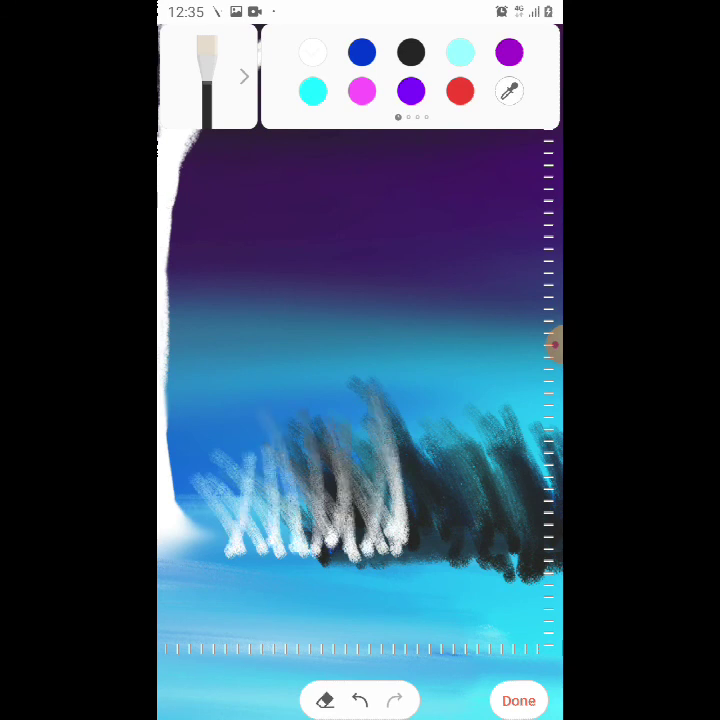
{"action": "left_click_drag", "start_coordinate": [290, 545], "coordinate": [310, 440]}
{"action": "left_click_drag", "start_coordinate": [220, 545], "coordinate": [240, 450]}
Paint white V-shaped blades with more blades beside them on the right grass.
{"action": "scroll", "coordinate": [360, 400], "scroll_direction": "down", "scroll_amount": 5}
{"action": "scroll", "coordinate": [360, 420], "scroll_direction": "down", "scroll_amount": 2}
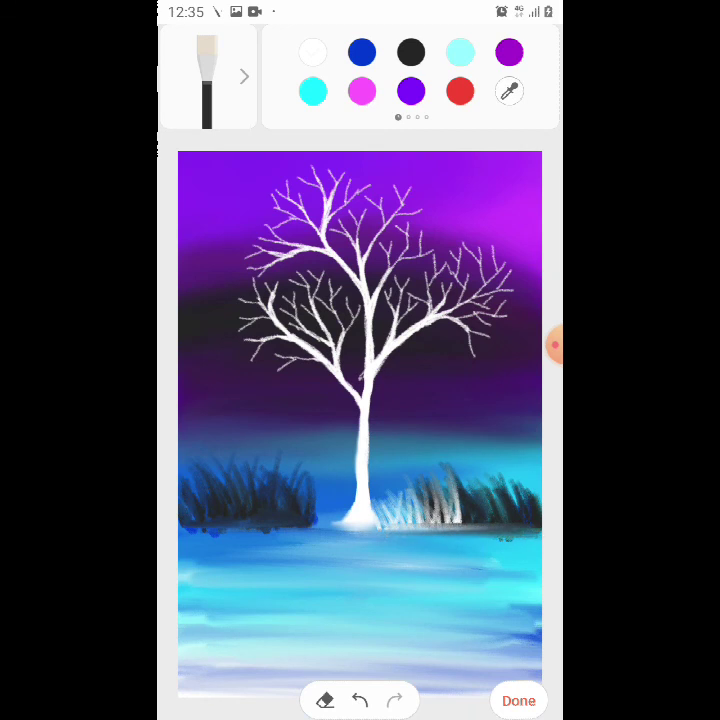
{"action": "scroll", "coordinate": [430, 490], "scroll_direction": "up", "scroll_amount": 5}
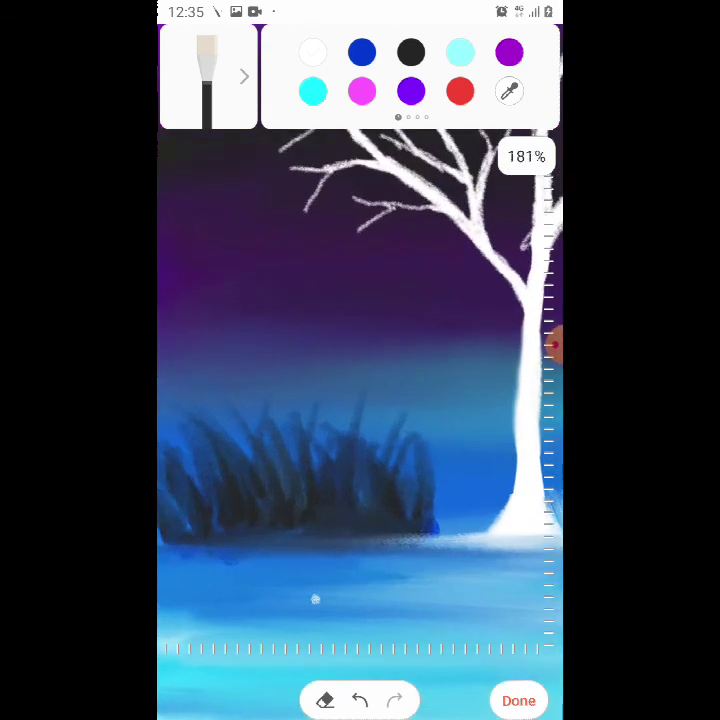
{"action": "scroll", "coordinate": [430, 490], "scroll_direction": "up", "scroll_amount": 3}
{"action": "left_click_drag", "start_coordinate": [425, 380], "coordinate": [432, 528]}
{"action": "left_click_drag", "start_coordinate": [400, 390], "coordinate": [428, 530]}
{"action": "left_click_drag", "start_coordinate": [350, 360], "coordinate": [440, 520]}
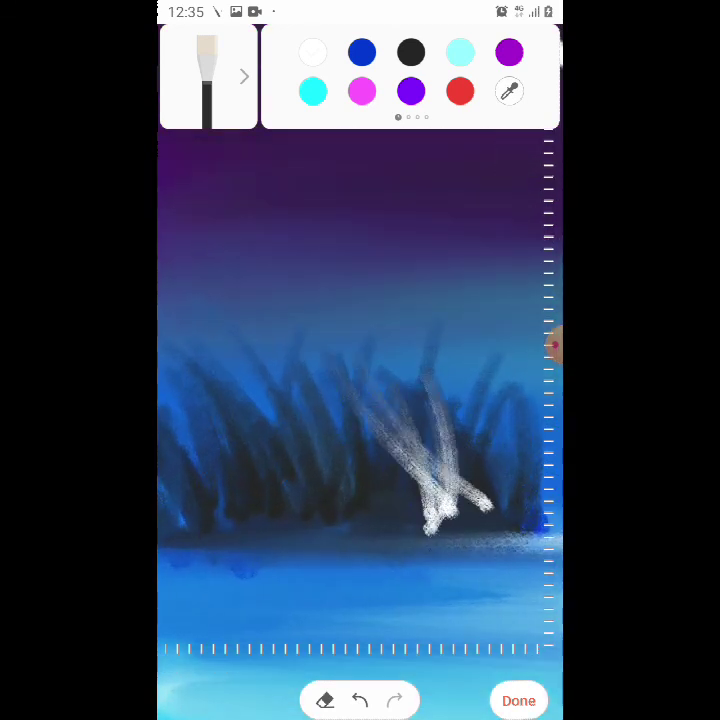
{"action": "left_click_drag", "start_coordinate": [465, 355], "coordinate": [478, 520]}
{"action": "left_click_drag", "start_coordinate": [520, 370], "coordinate": [500, 510]}
Draw a white line along the grass base and add white grass highlights near the trunk.
{"action": "scroll", "coordinate": [360, 420], "scroll_direction": "down", "scroll_amount": 2}
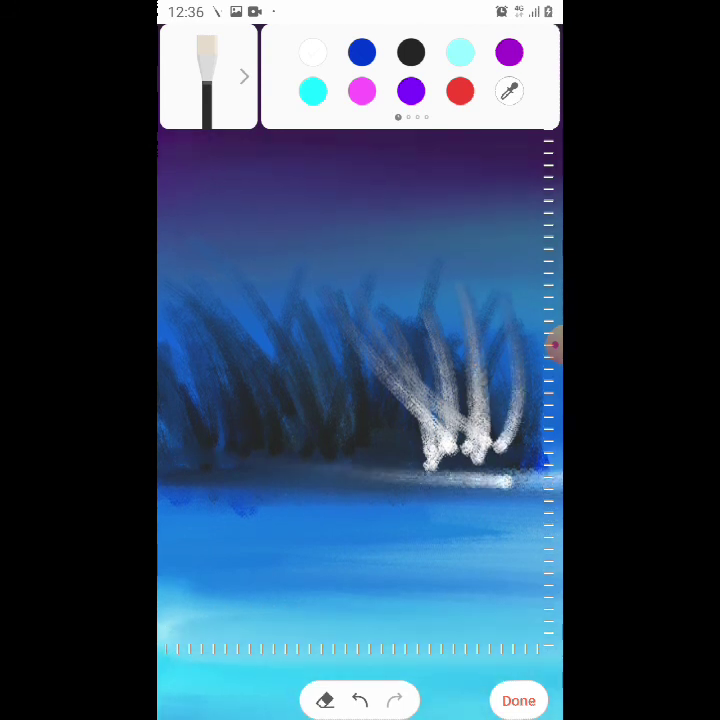
{"action": "left_click_drag", "start_coordinate": [163, 453], "coordinate": [540, 460]}
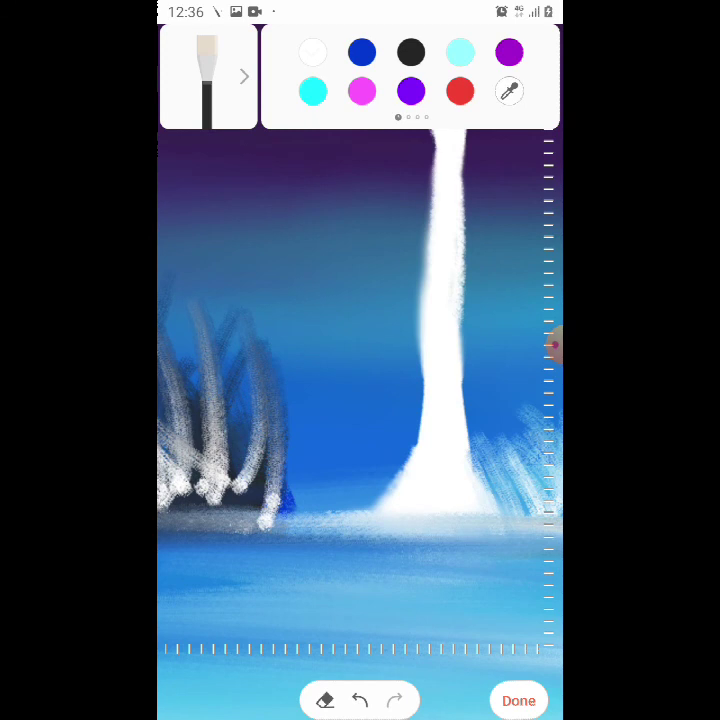
{"action": "mouse_move", "coordinate": [248, 360]}
{"action": "left_mouse_down"}
{"action": "mouse_move", "coordinate": [222, 520]}
{"action": "mouse_move", "coordinate": [202, 510]}
{"action": "left_mouse_up"}
{"action": "left_click_drag", "start_coordinate": [198, 362], "coordinate": [225, 510]}
{"action": "left_click_drag", "start_coordinate": [228, 350], "coordinate": [192, 510]}
{"action": "left_click_drag", "start_coordinate": [192, 375], "coordinate": [160, 510]}
Add more crossing white grass blades beside the trunk.
{"action": "left_click_drag", "start_coordinate": [322, 385], "coordinate": [292, 515]}
{"action": "mouse_move", "coordinate": [300, 370]}
{"action": "left_mouse_down"}
{"action": "mouse_move", "coordinate": [287, 515]}
{"action": "mouse_move", "coordinate": [305, 515]}
{"action": "left_mouse_up"}
{"action": "left_click_drag", "start_coordinate": [336, 380], "coordinate": [325, 518]}
{"action": "left_click_drag", "start_coordinate": [375, 398], "coordinate": [370, 532]}
{"action": "left_click_drag", "start_coordinate": [345, 330], "coordinate": [318, 500]}
{"action": "mouse_move", "coordinate": [300, 305]}
{"action": "left_mouse_down"}
{"action": "mouse_move", "coordinate": [325, 510]}
{"action": "mouse_move", "coordinate": [300, 505]}
{"action": "left_mouse_up"}
{"action": "left_click_drag", "start_coordinate": [388, 390], "coordinate": [325, 512]}
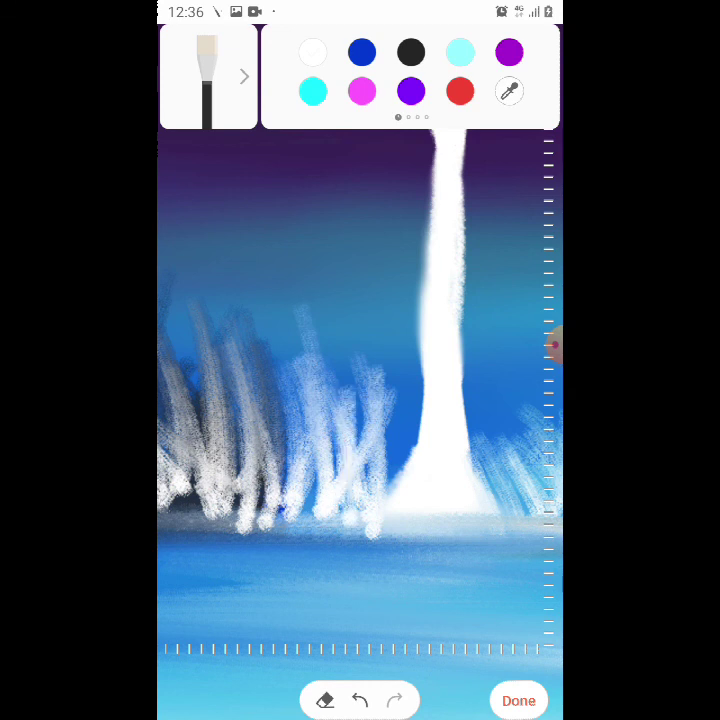
{"action": "left_click_drag", "start_coordinate": [400, 390], "coordinate": [375, 505]}
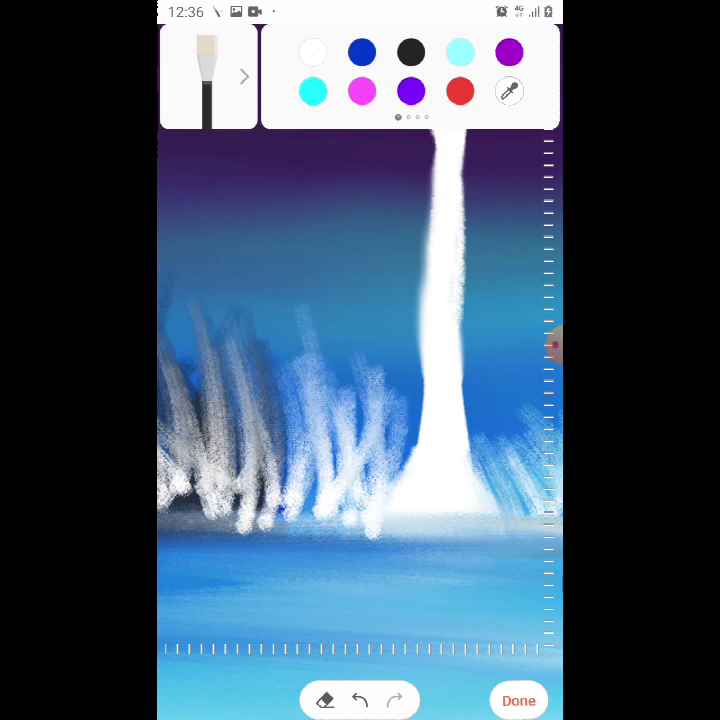
Smudge a pale white band along the base of the grass.
{"action": "left_click_drag", "start_coordinate": [182, 515], "coordinate": [357, 518]}
{"action": "left_click_drag", "start_coordinate": [255, 505], "coordinate": [500, 507]}
{"action": "left_click_drag", "start_coordinate": [185, 512], "coordinate": [300, 506]}
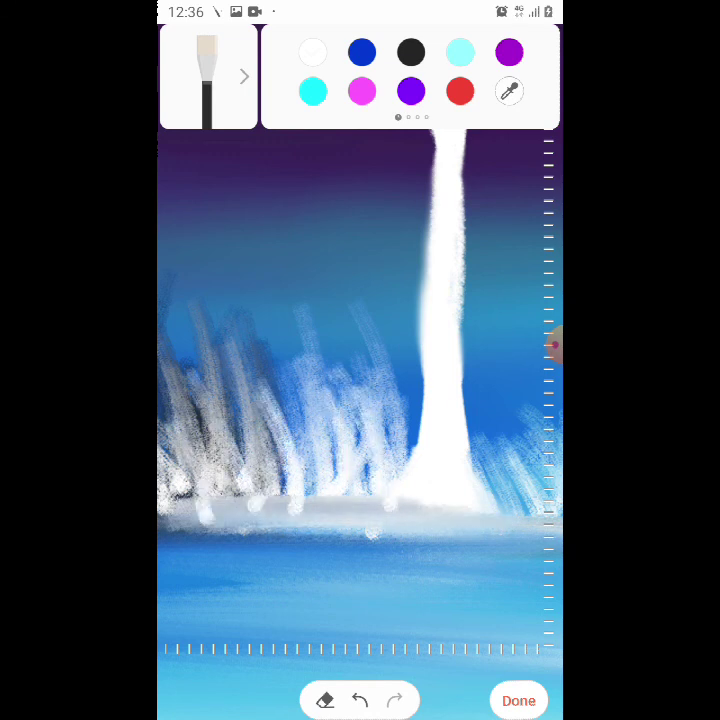
{"action": "scroll", "coordinate": [360, 400], "scroll_direction": "down", "scroll_amount": 5}
{"action": "scroll", "coordinate": [360, 400], "scroll_direction": "up", "scroll_amount": 1}
{"action": "scroll", "coordinate": [360, 420], "scroll_direction": "down", "scroll_amount": 1}
{"action": "left_click", "coordinate": [244, 76]}
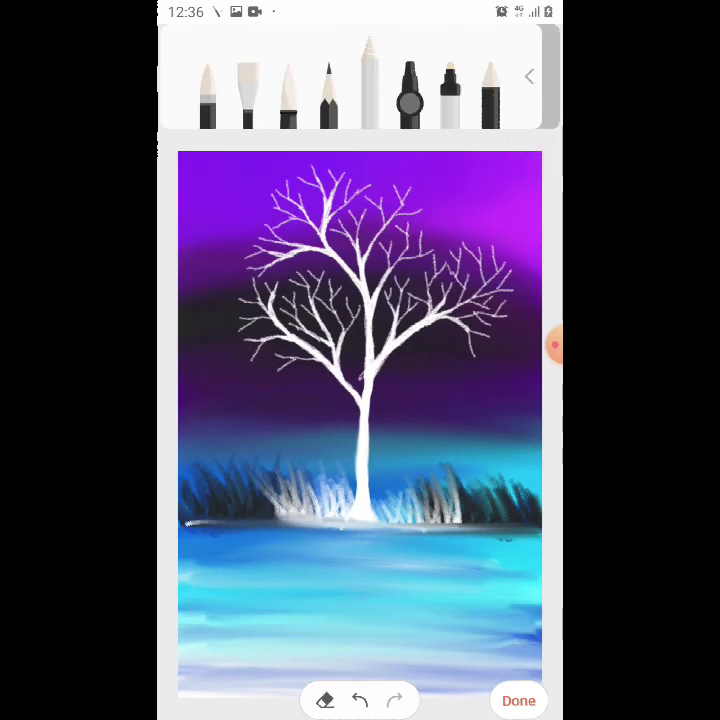
Undo the stray white streak at the water's left edge and zoom into the sky.
{"action": "left_click", "coordinate": [360, 700]}
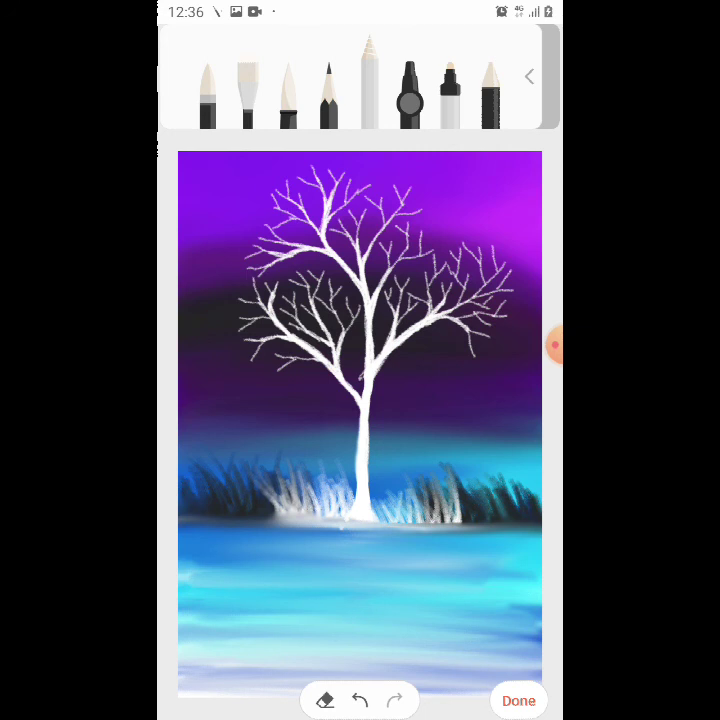
{"action": "scroll", "coordinate": [300, 300], "scroll_direction": "up", "scroll_amount": 5}
{"action": "scroll", "coordinate": [300, 300], "scroll_direction": "up", "scroll_amount": 3}
{"action": "scroll", "coordinate": [350, 200], "scroll_direction": "up", "scroll_amount": 2}
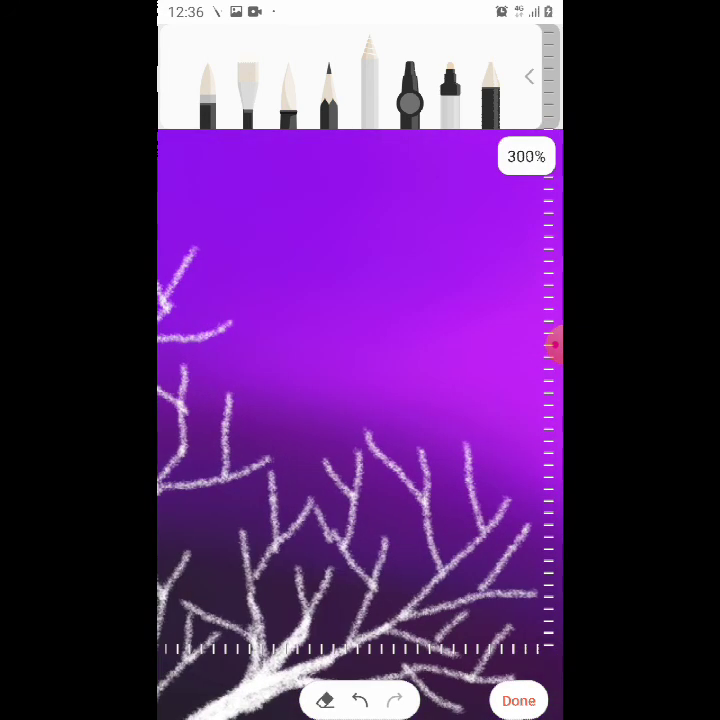
Draw a thin diagonal white shooting star in the upper-right sky with the flat brush, then finish with Done.
{"action": "left_click", "coordinate": [247, 90]}
{"action": "left_click", "coordinate": [247, 90]}
{"action": "left_click", "coordinate": [455, 244]}
{"action": "left_click", "coordinate": [360, 700]}
{"action": "left_click_drag", "start_coordinate": [349, 232], "coordinate": [498, 205]}
{"action": "scroll", "coordinate": [506, 394], "scroll_direction": "down", "scroll_amount": 5}
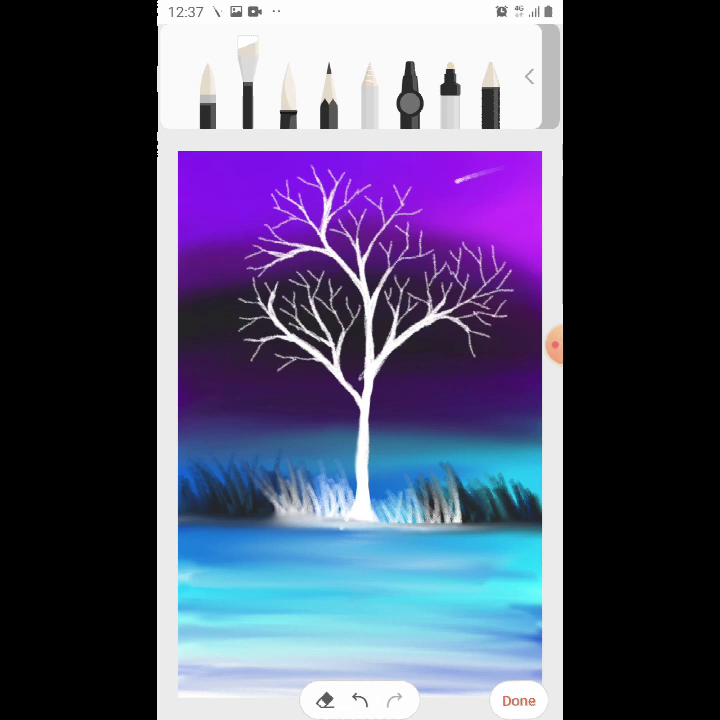
{"action": "left_click", "coordinate": [518, 700]}
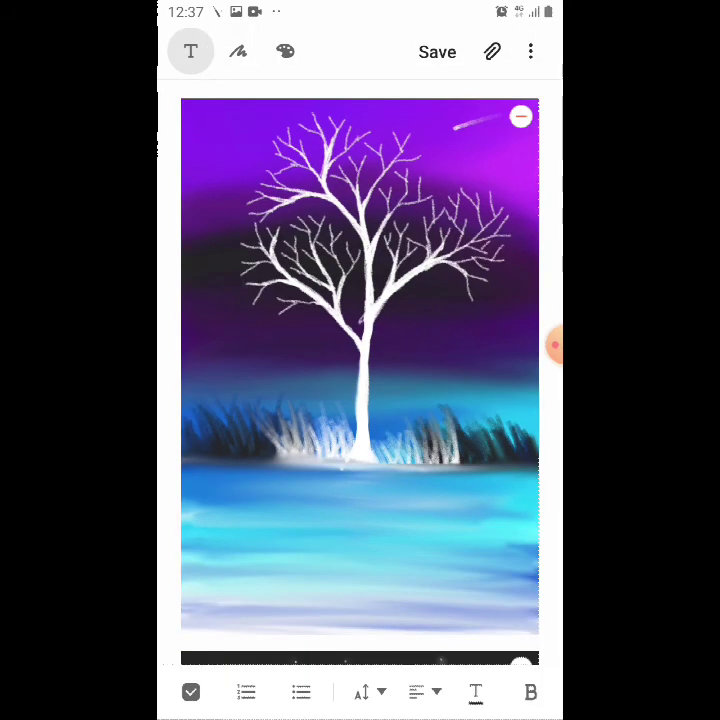